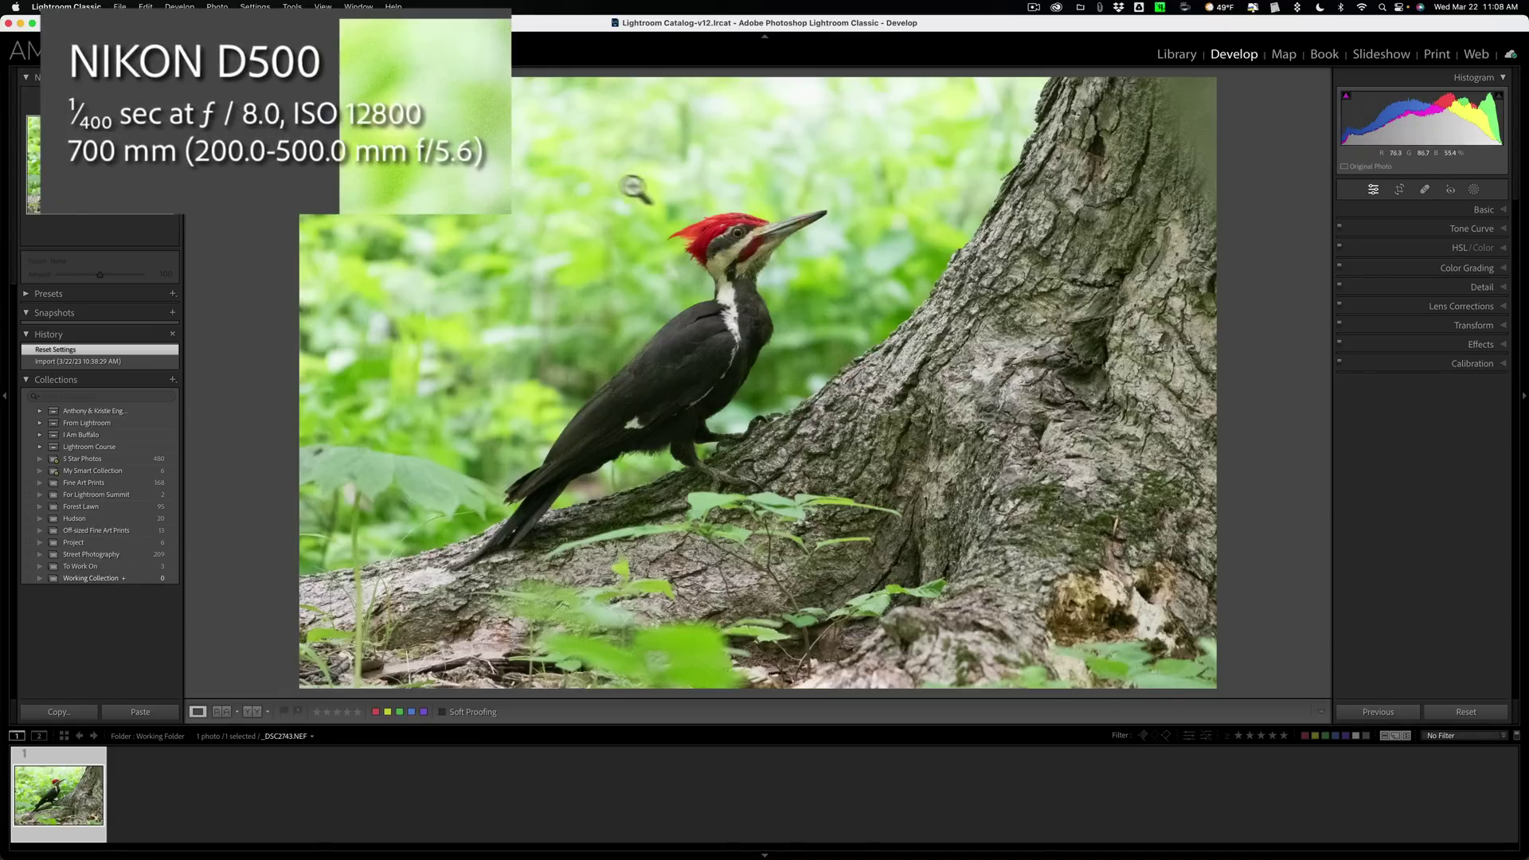
Inspect the woodpecker's eye for noise at close zoom and briefly check the Basic panel
left_click(736, 233)
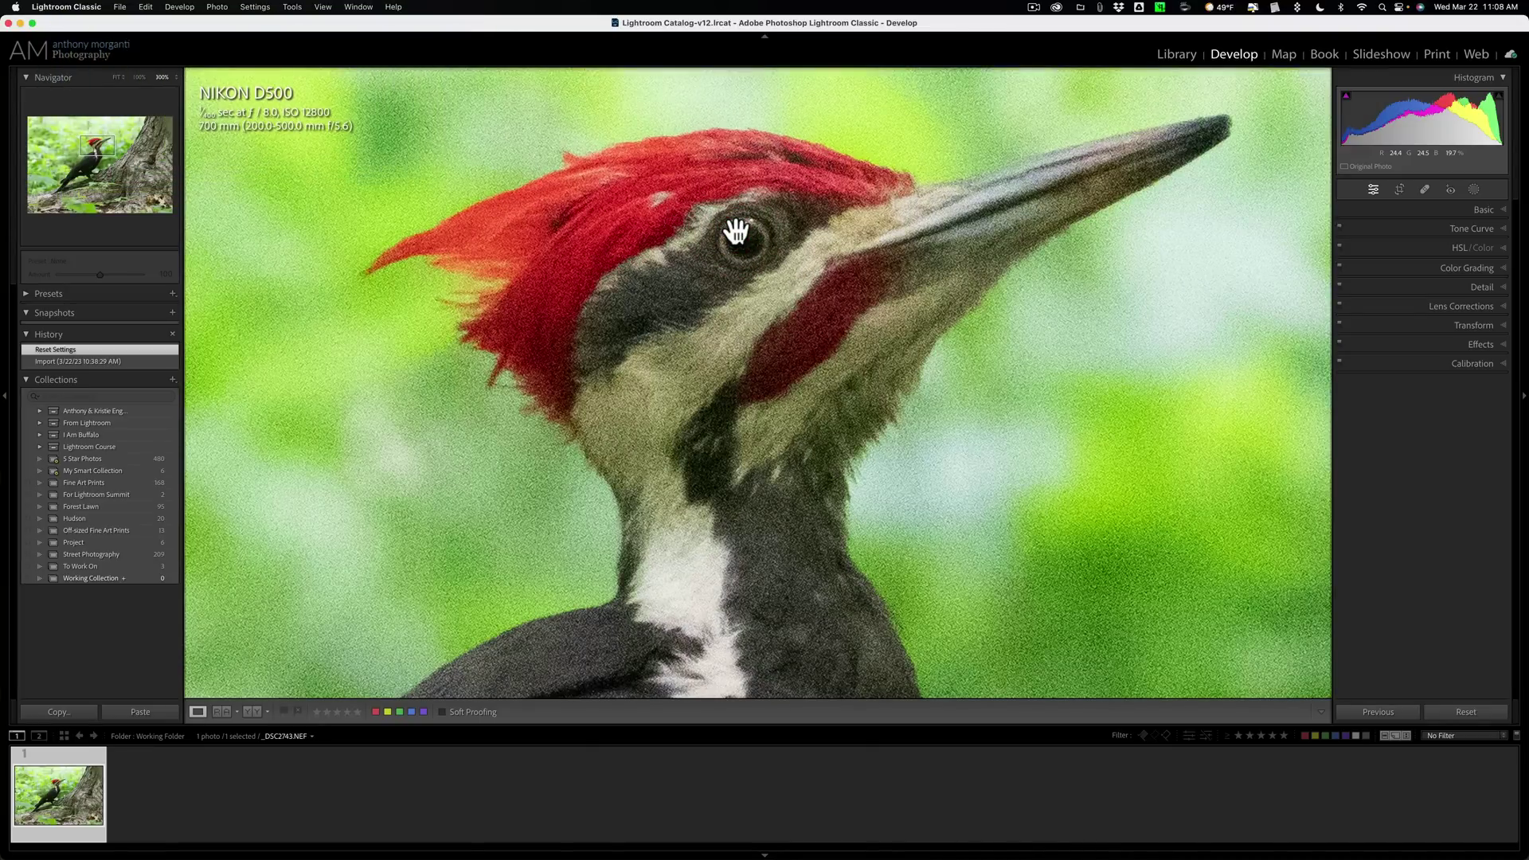
left_click(737, 233)
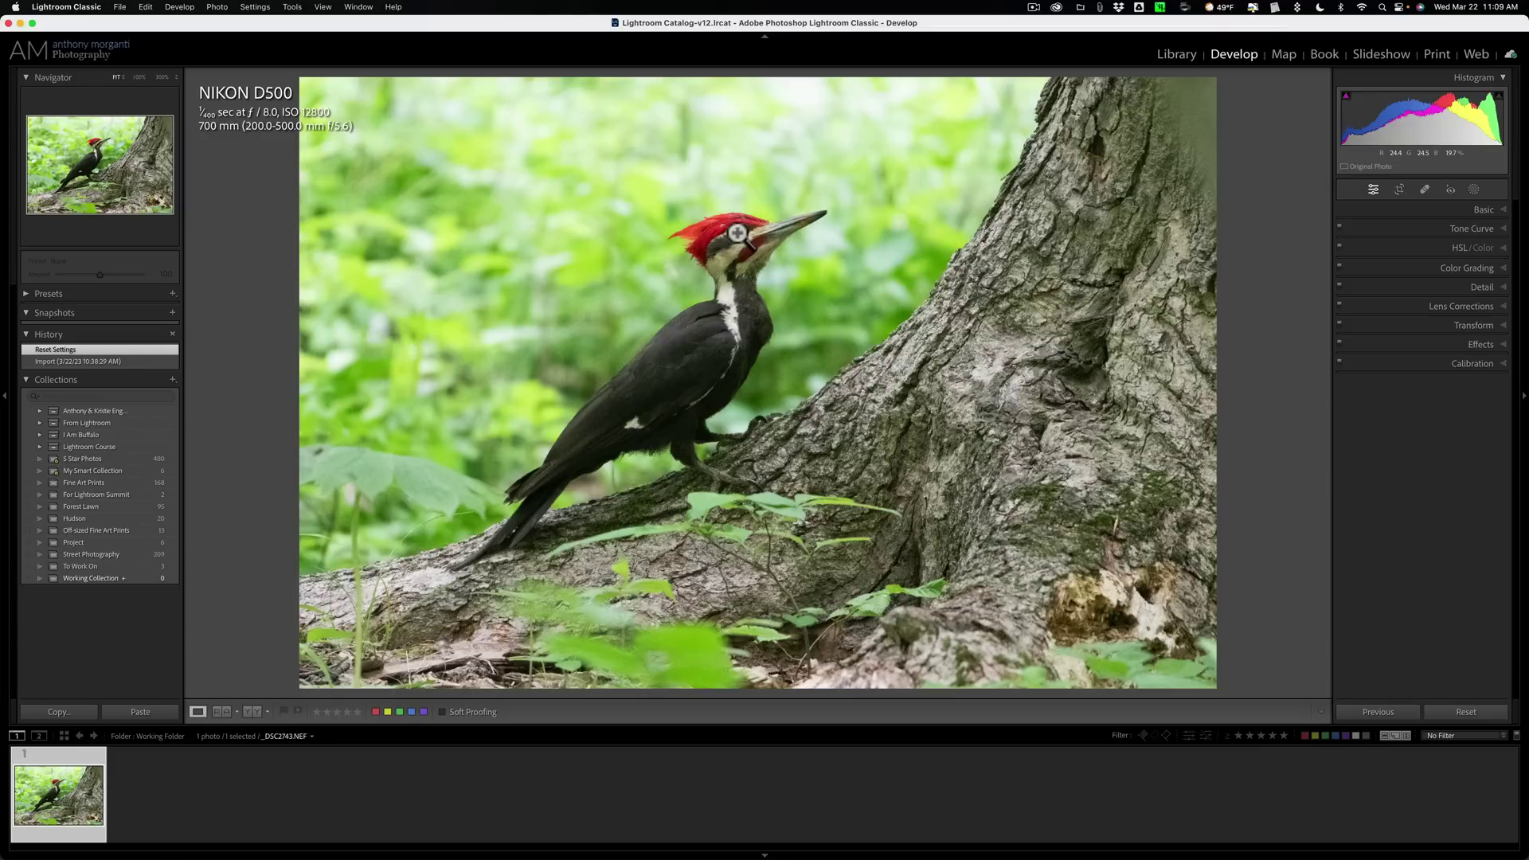
left_click(1486, 211)
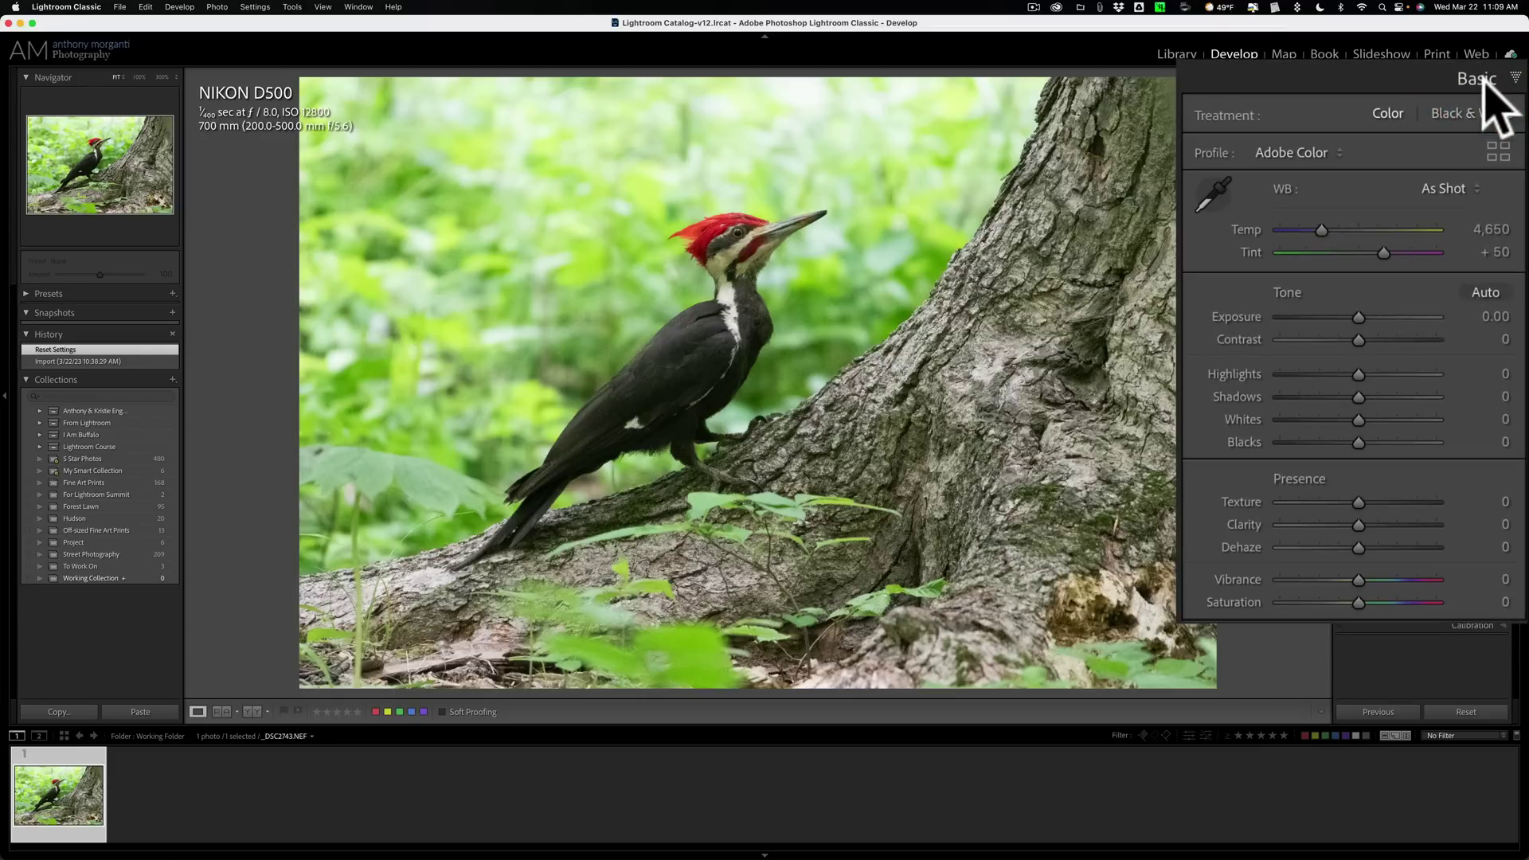
left_click(1486, 210)
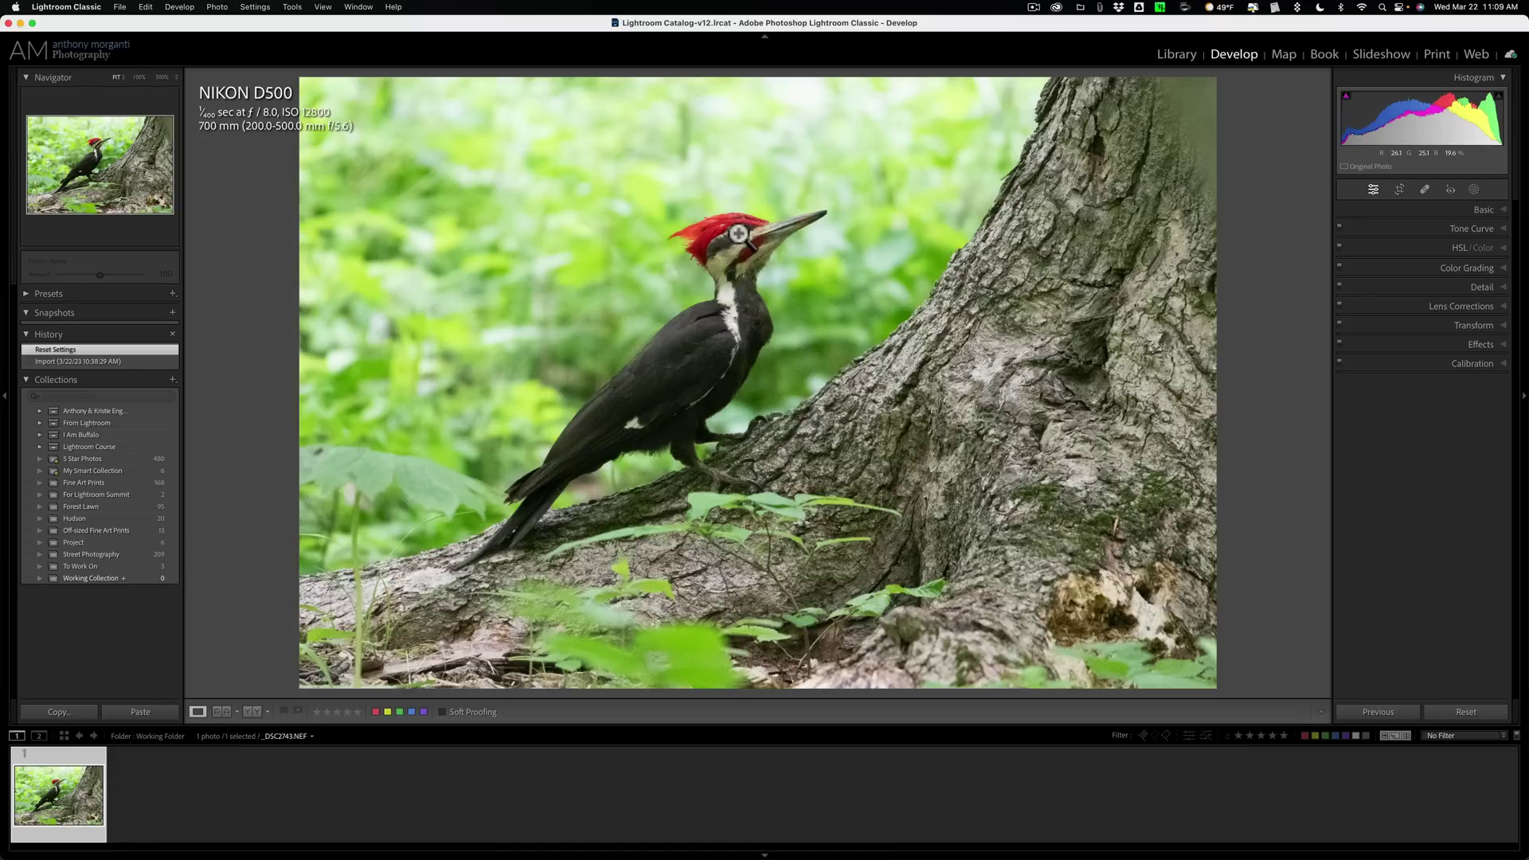
right_click(776, 166)
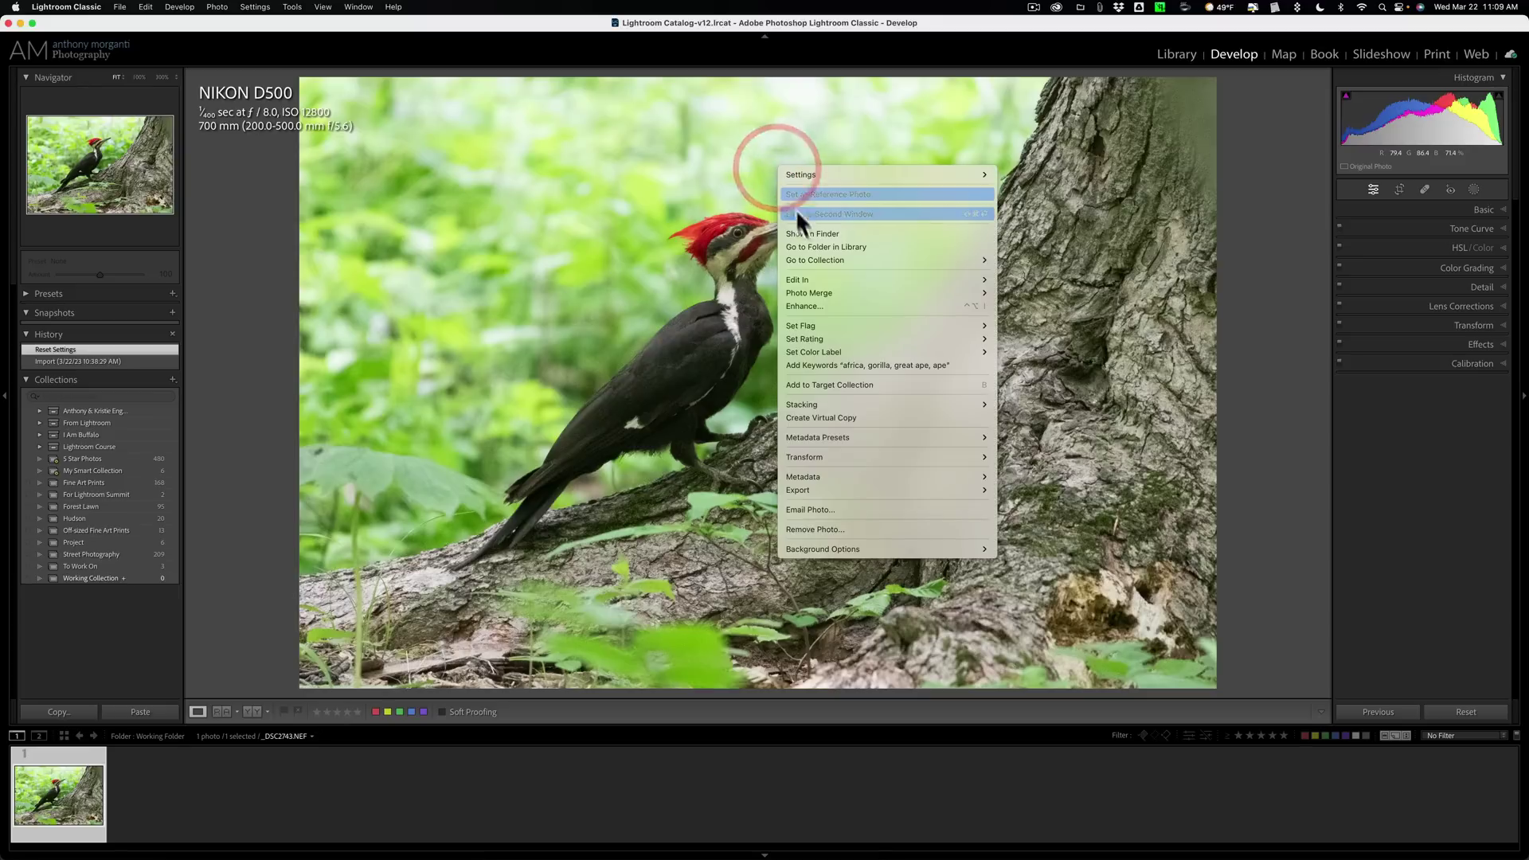
mouse_move(825, 279)
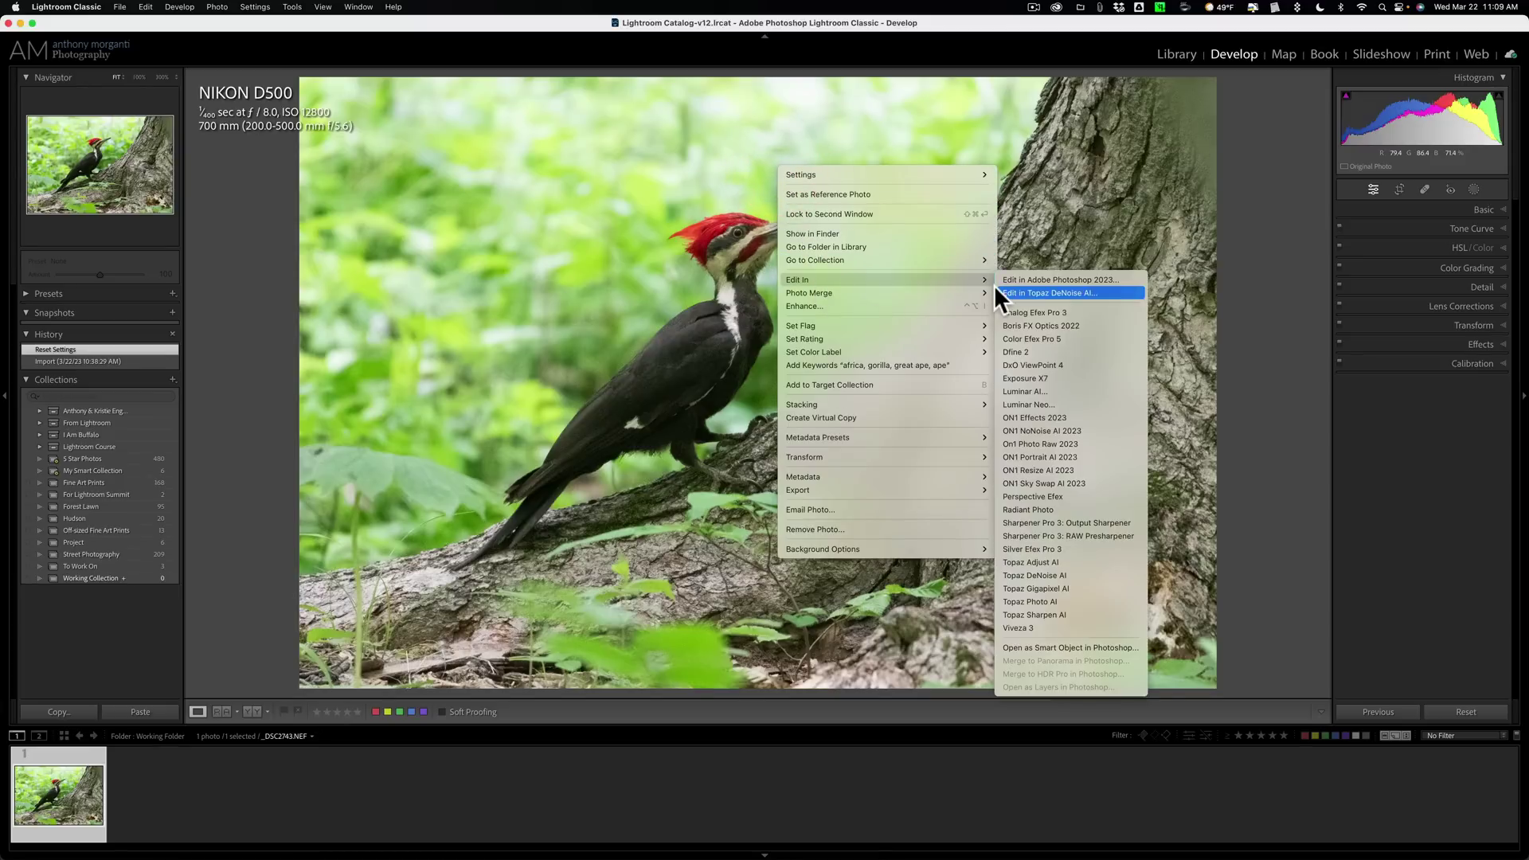
left_click(1034, 194)
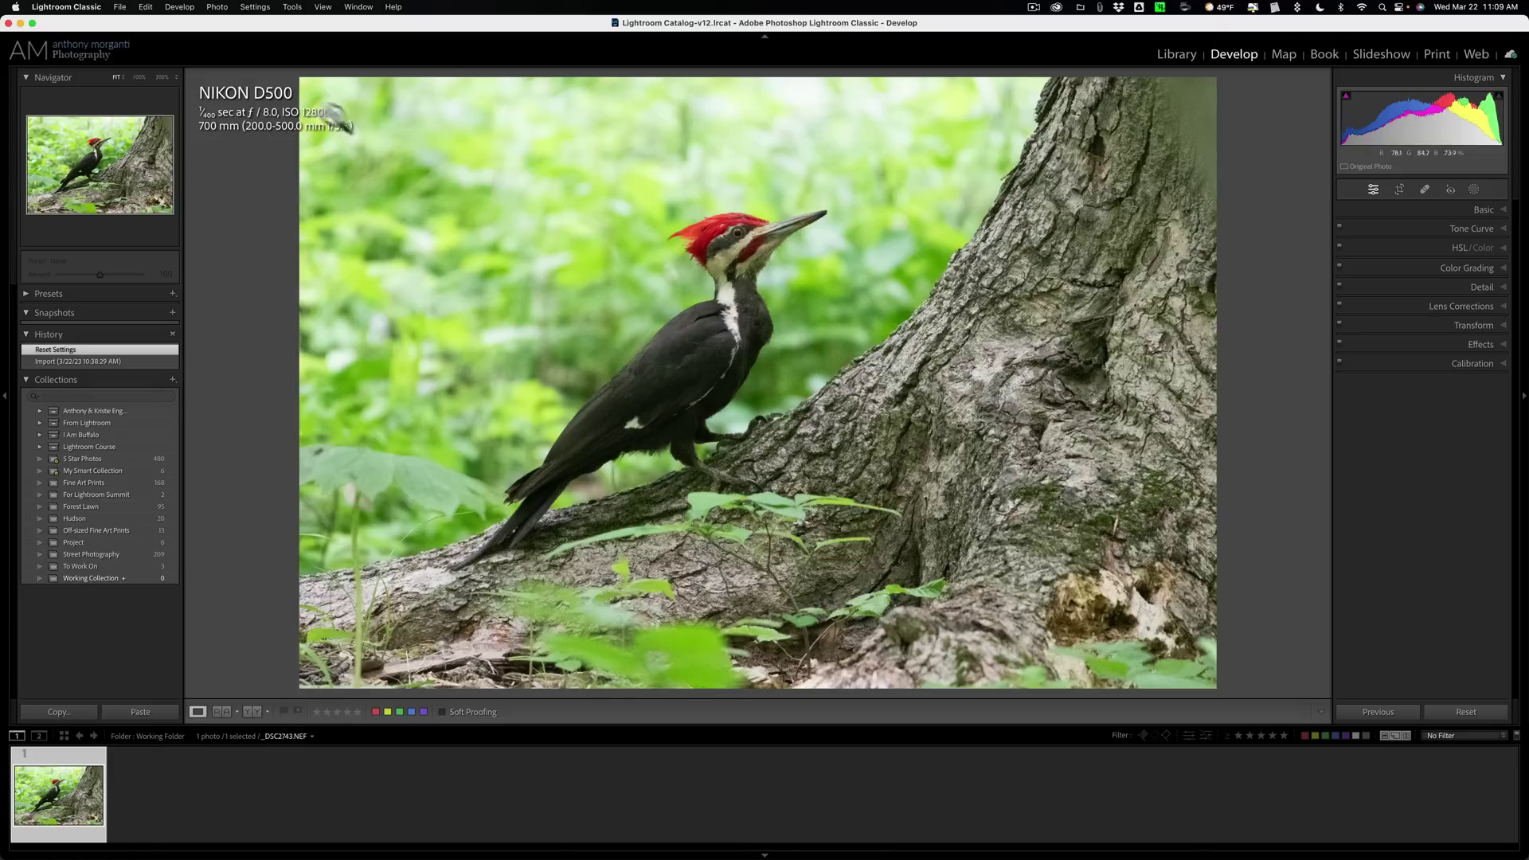
Send the woodpecker NEF to DxO PureRAW 2 through Plug-in Extras
left_click(122, 7)
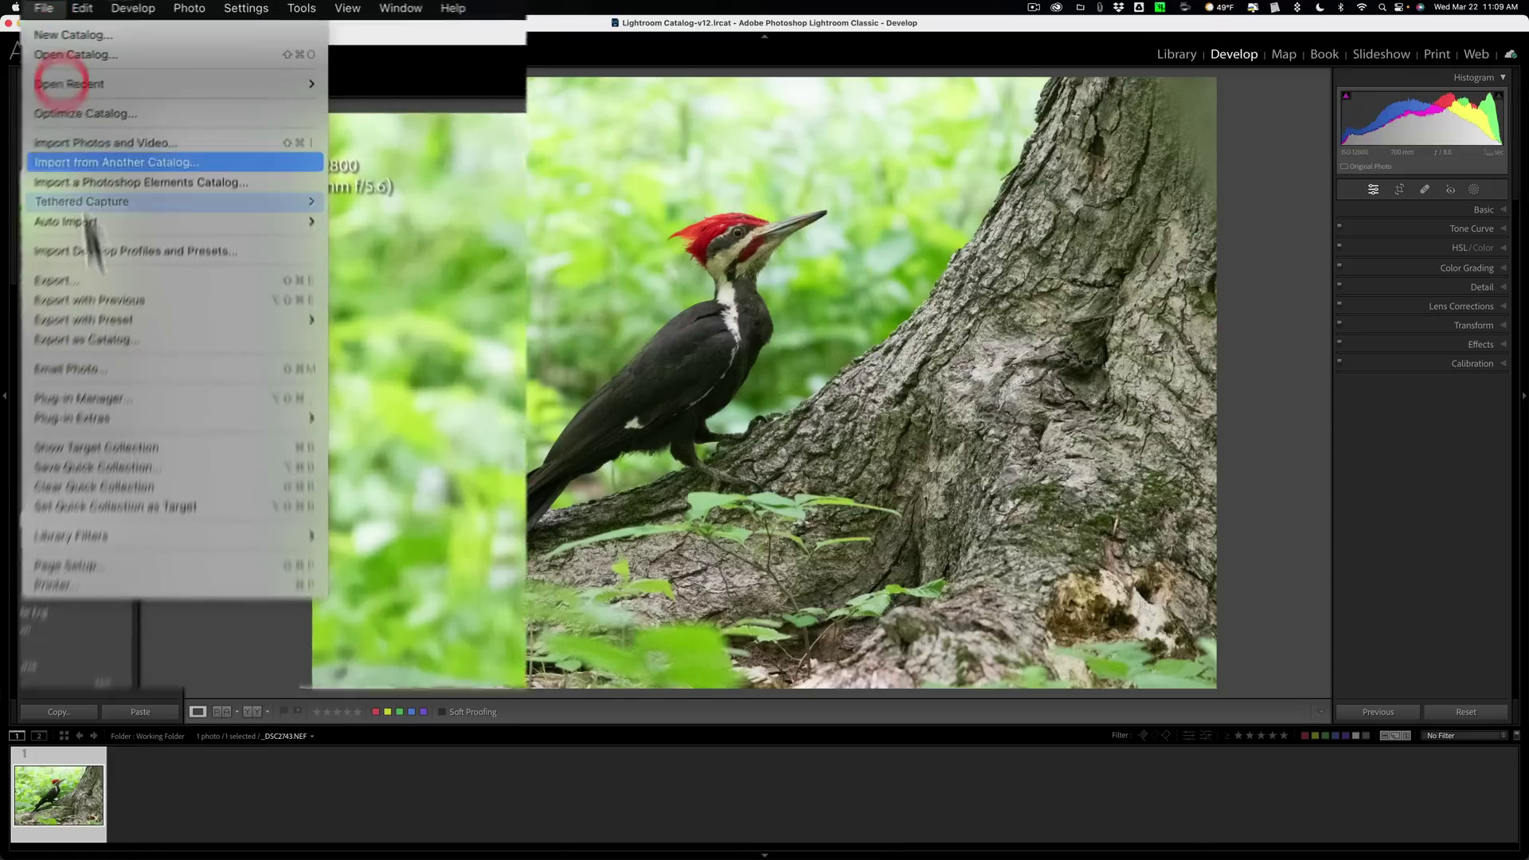
mouse_move(236, 281)
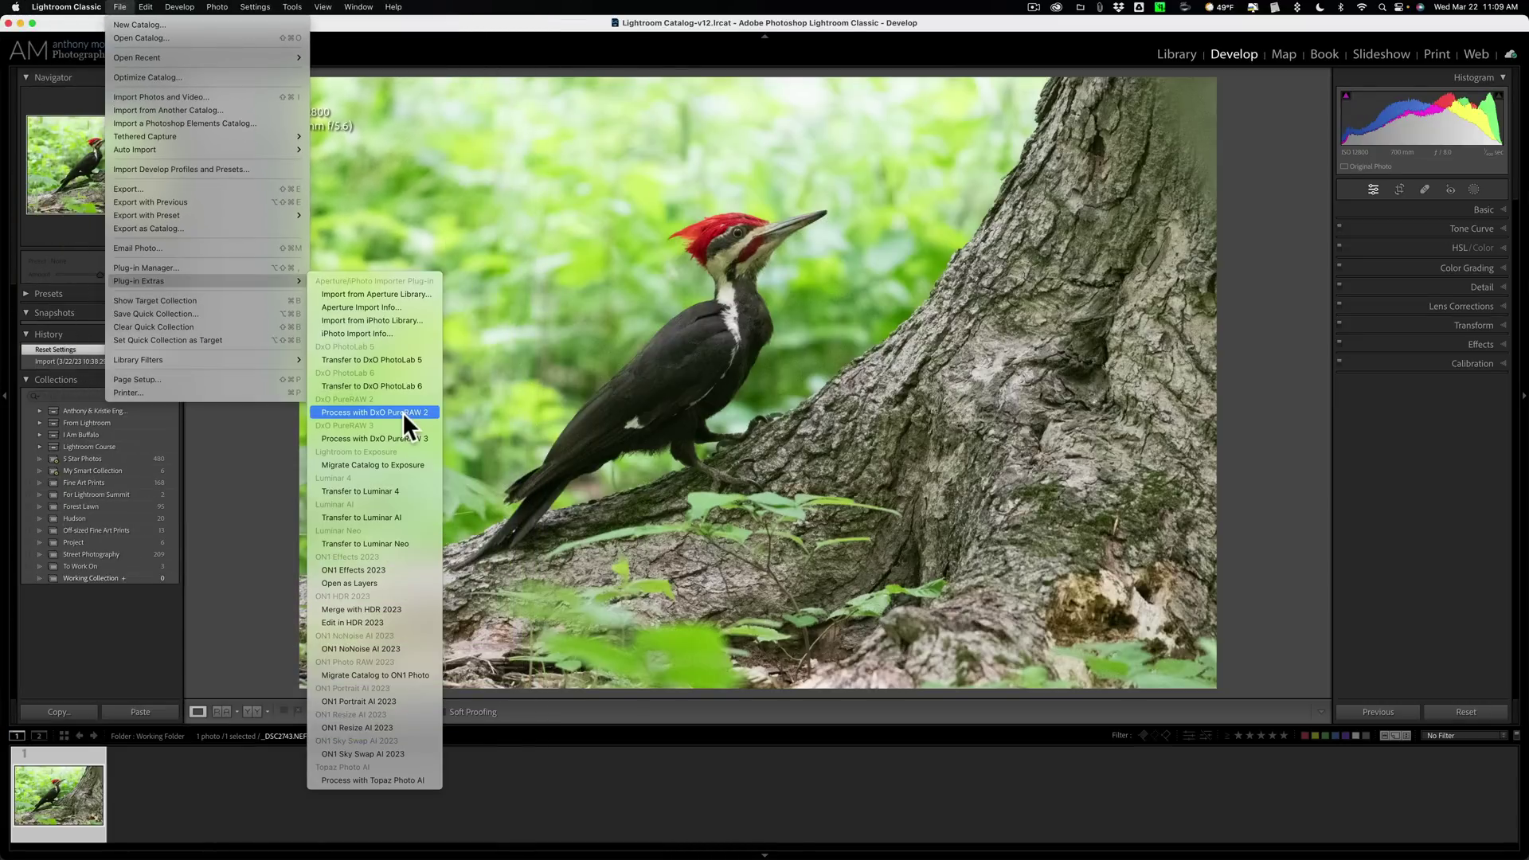
left_click(403, 413)
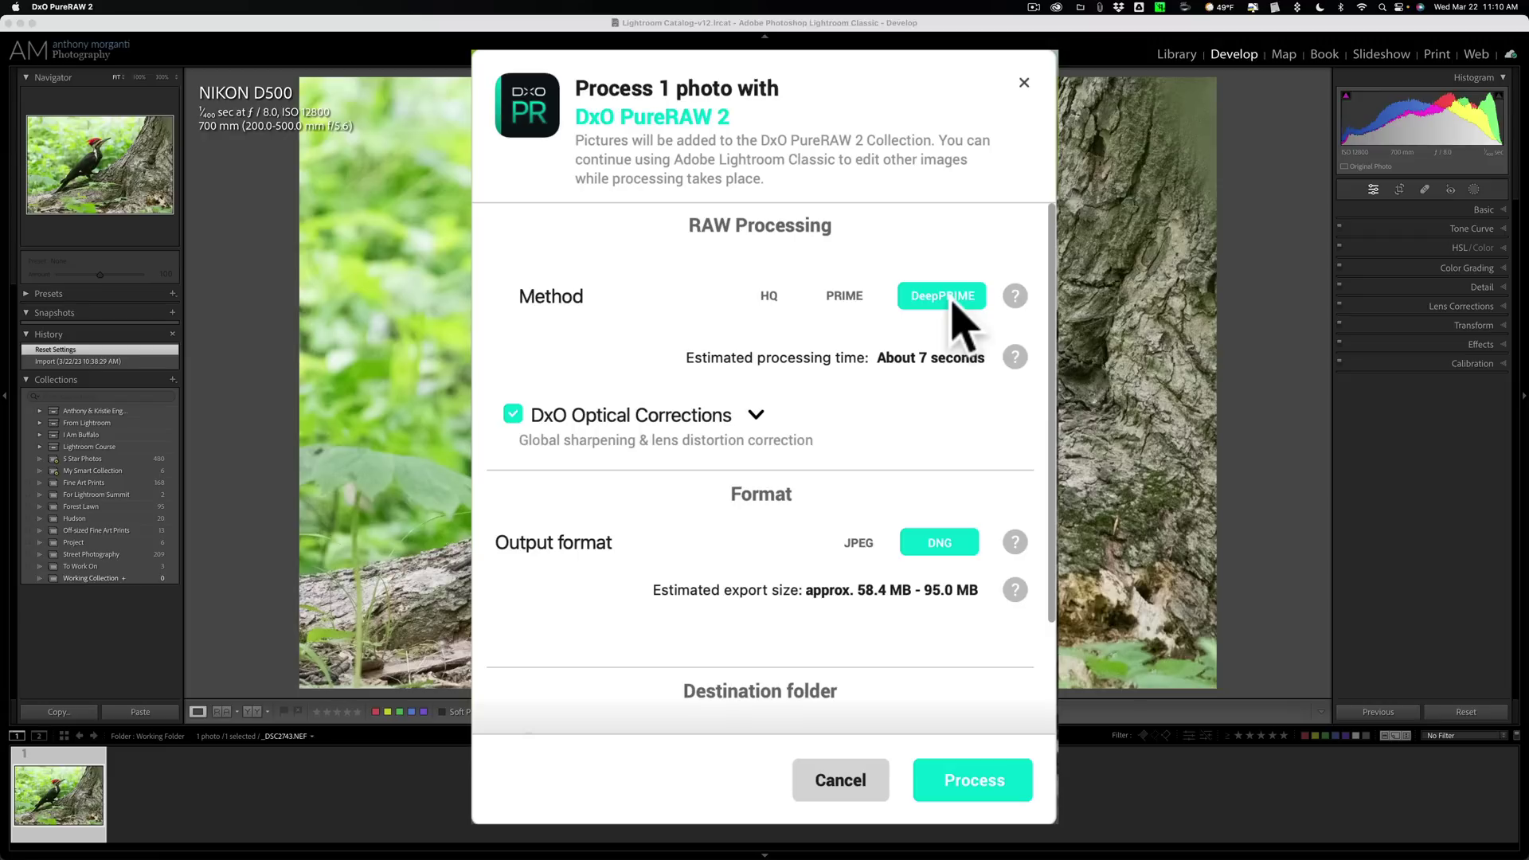
Review optical corrections and renaming, then process with DeepPRIME to DNG in the Working Folder
scroll(961, 323, "down", 1)
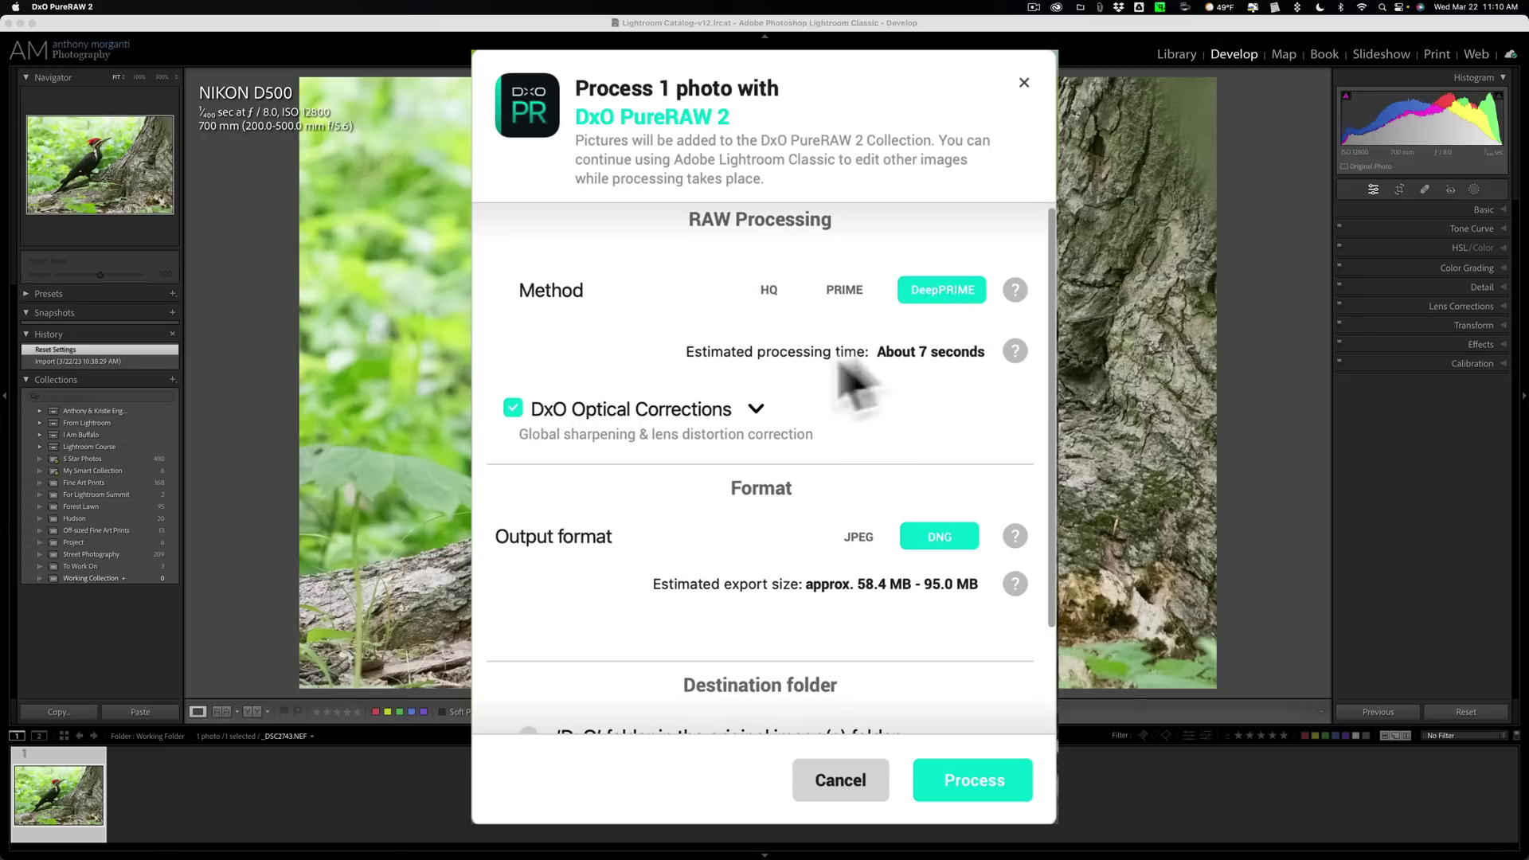
left_click(756, 409)
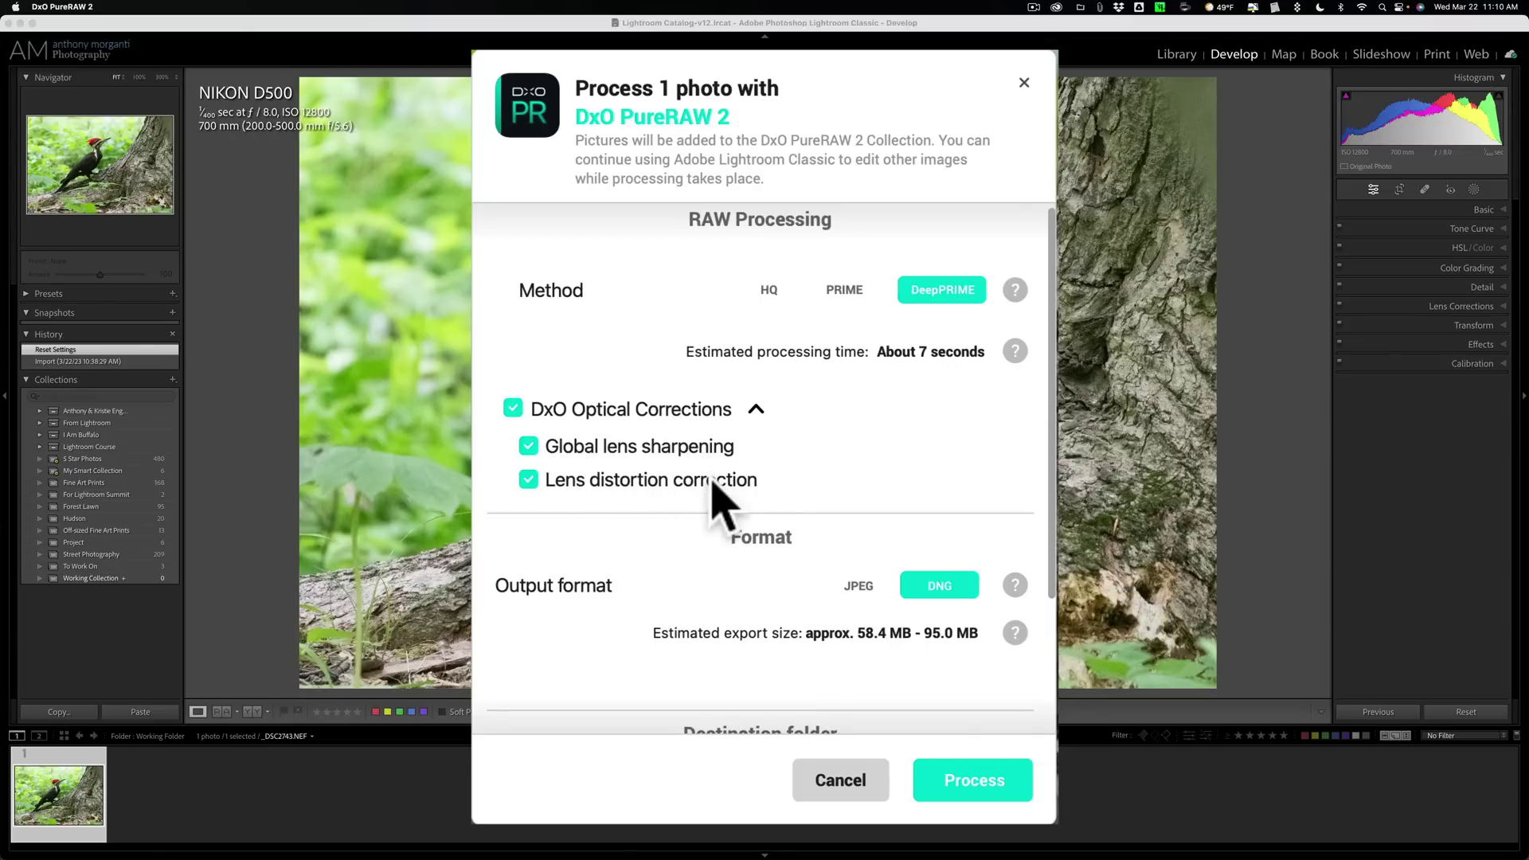
scroll(873, 470, "down", 2)
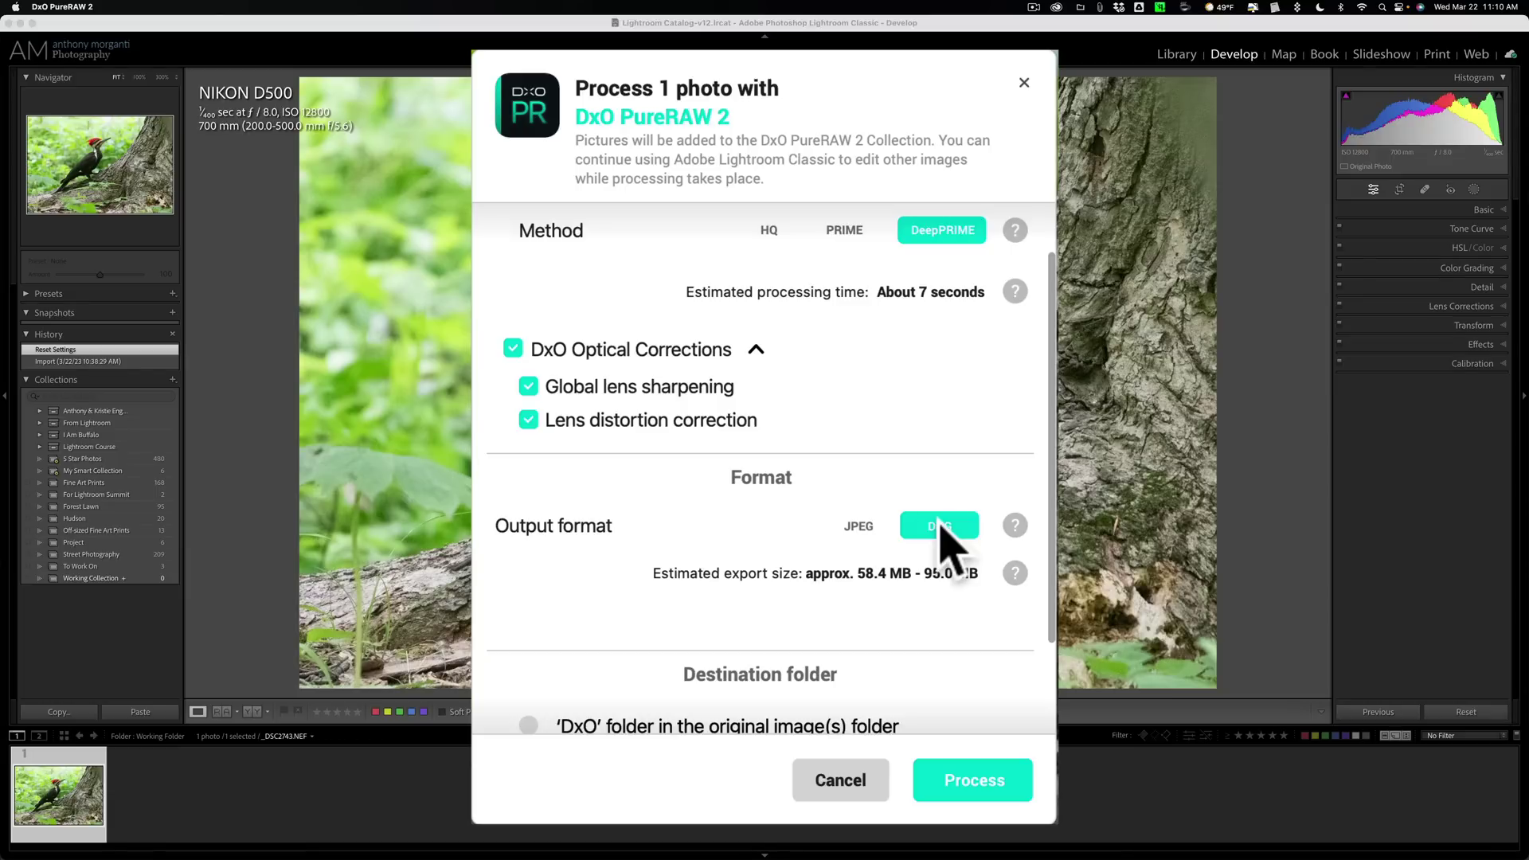
scroll(949, 545, "down", 4)
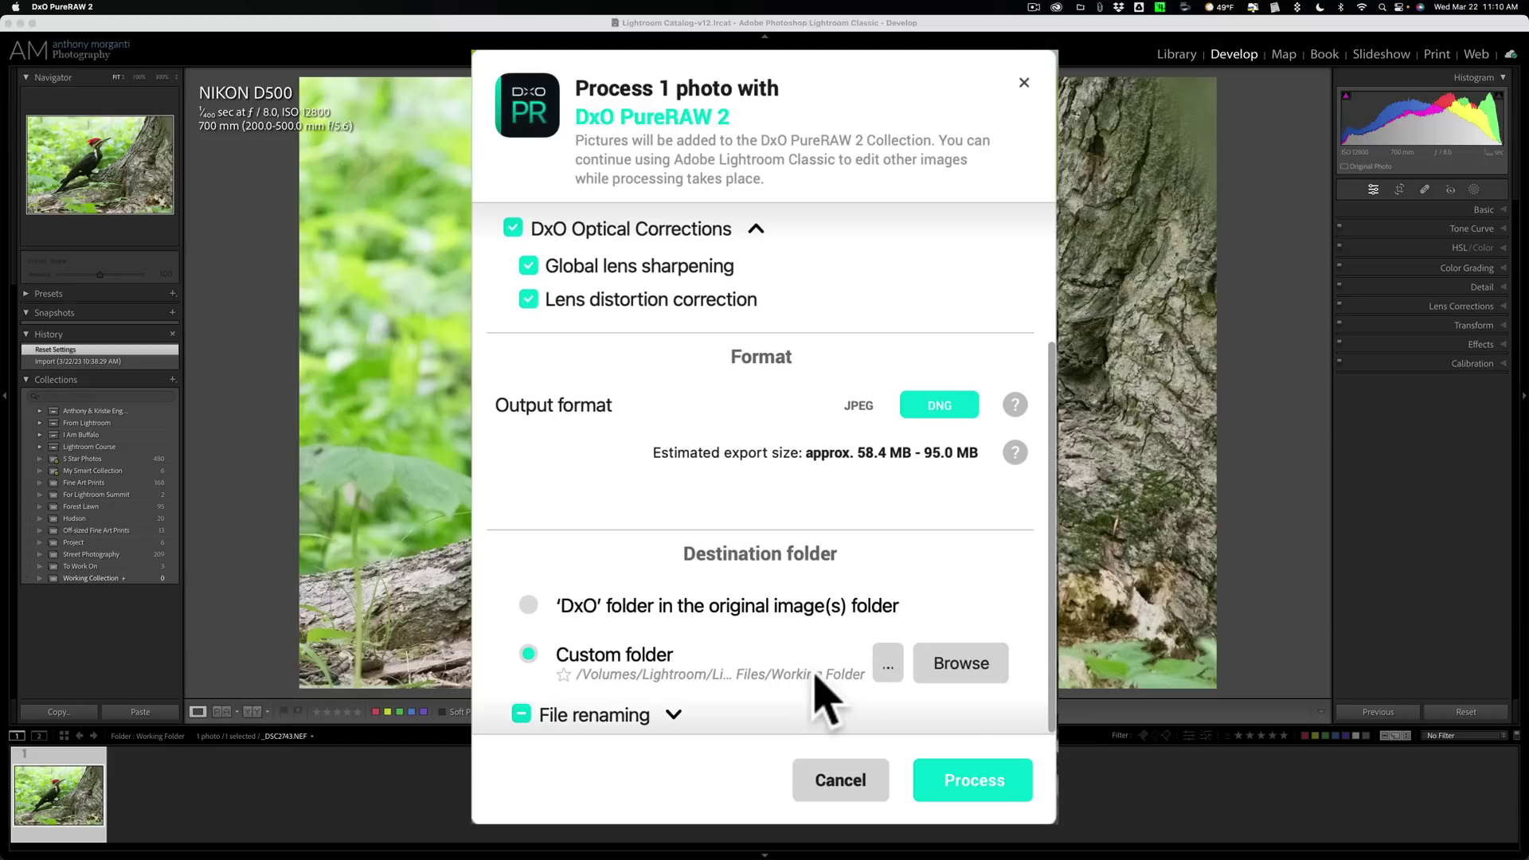
left_click(671, 712)
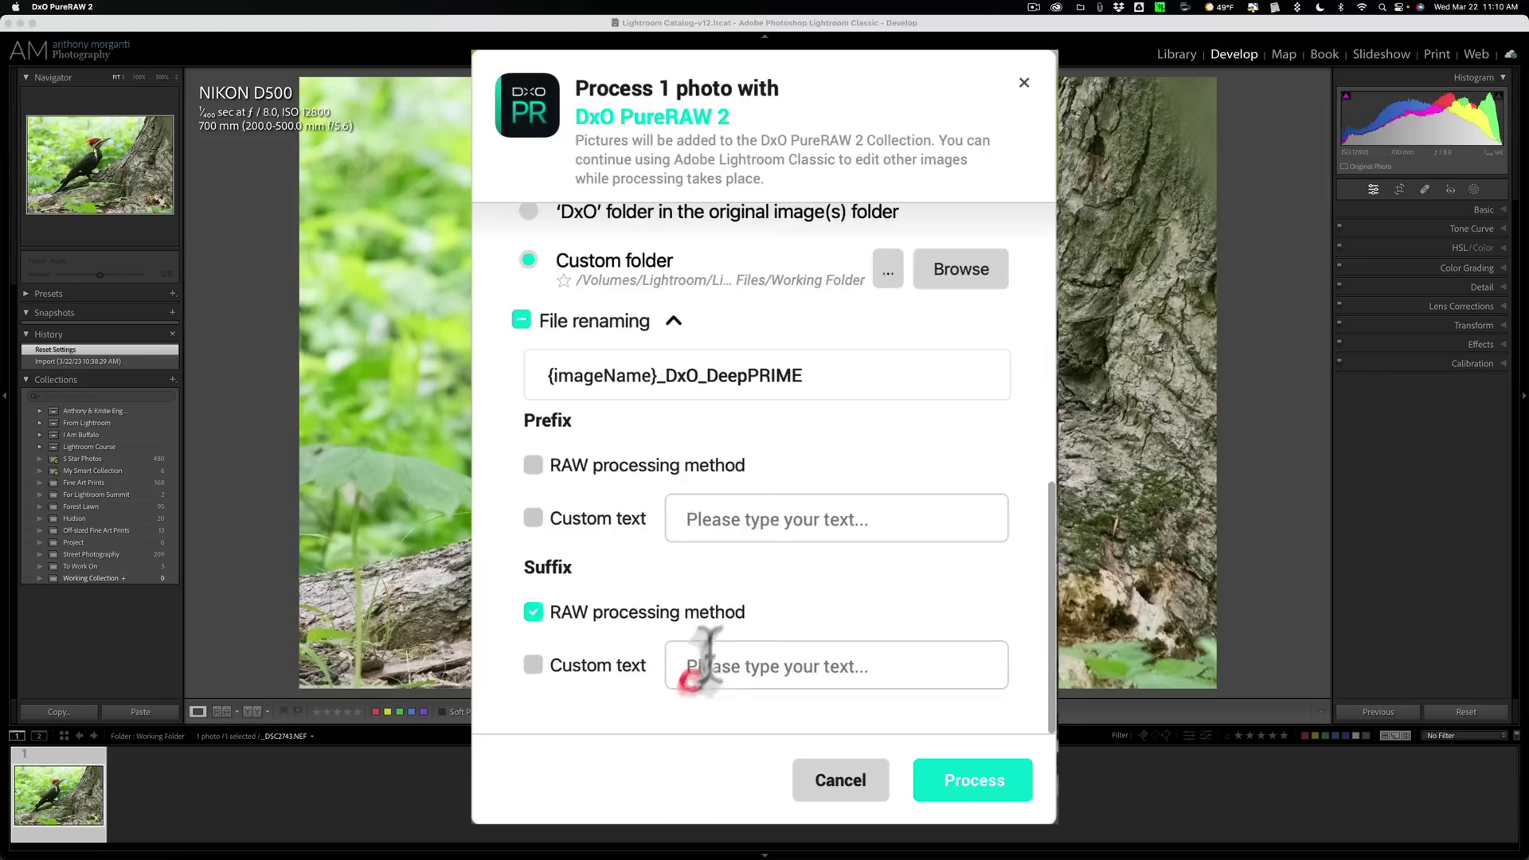
left_click(674, 320)
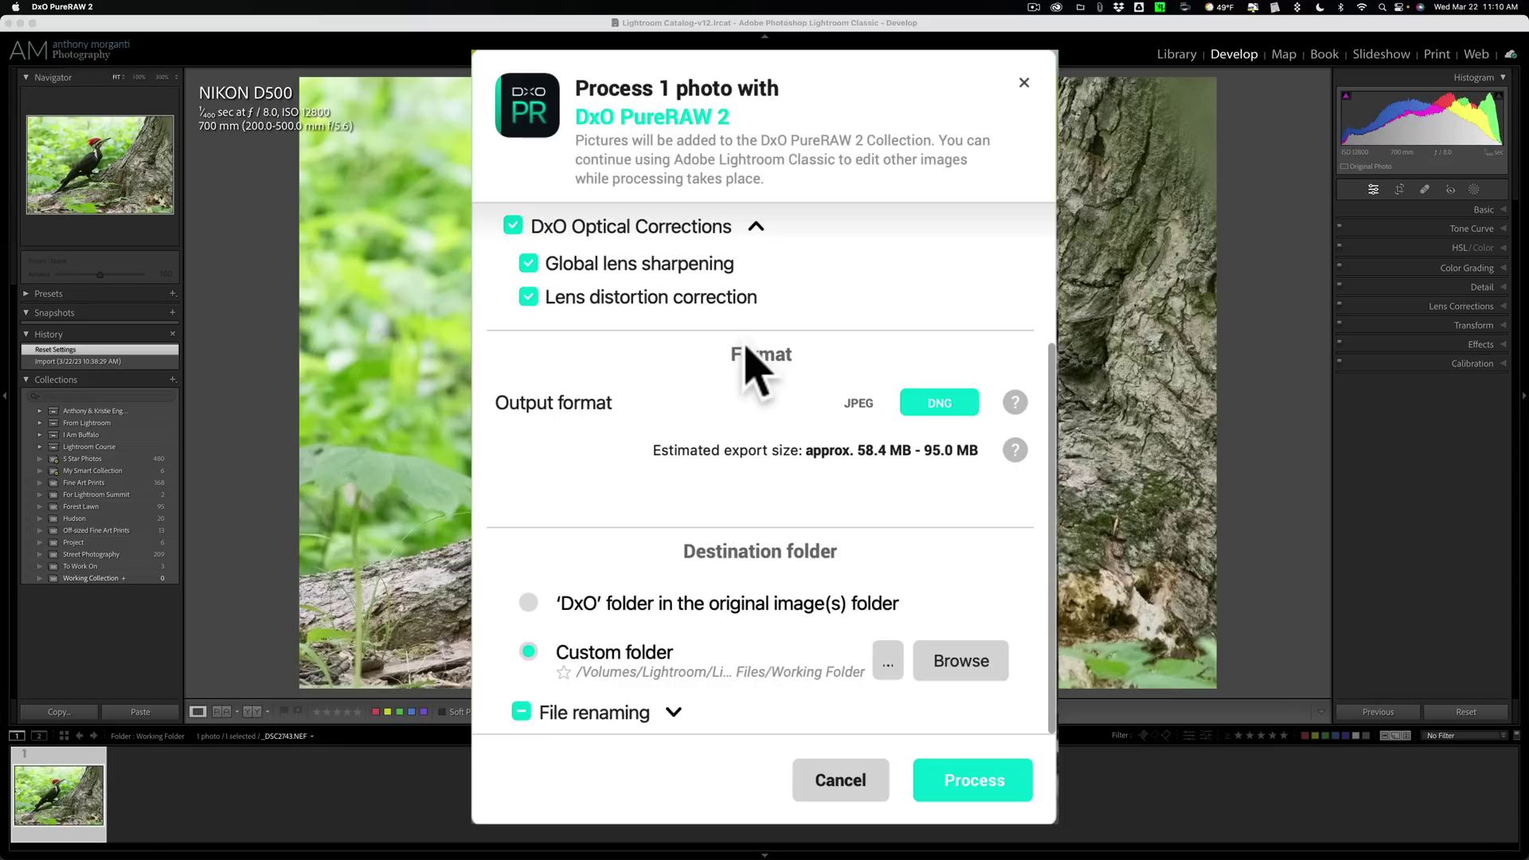
left_click(972, 779)
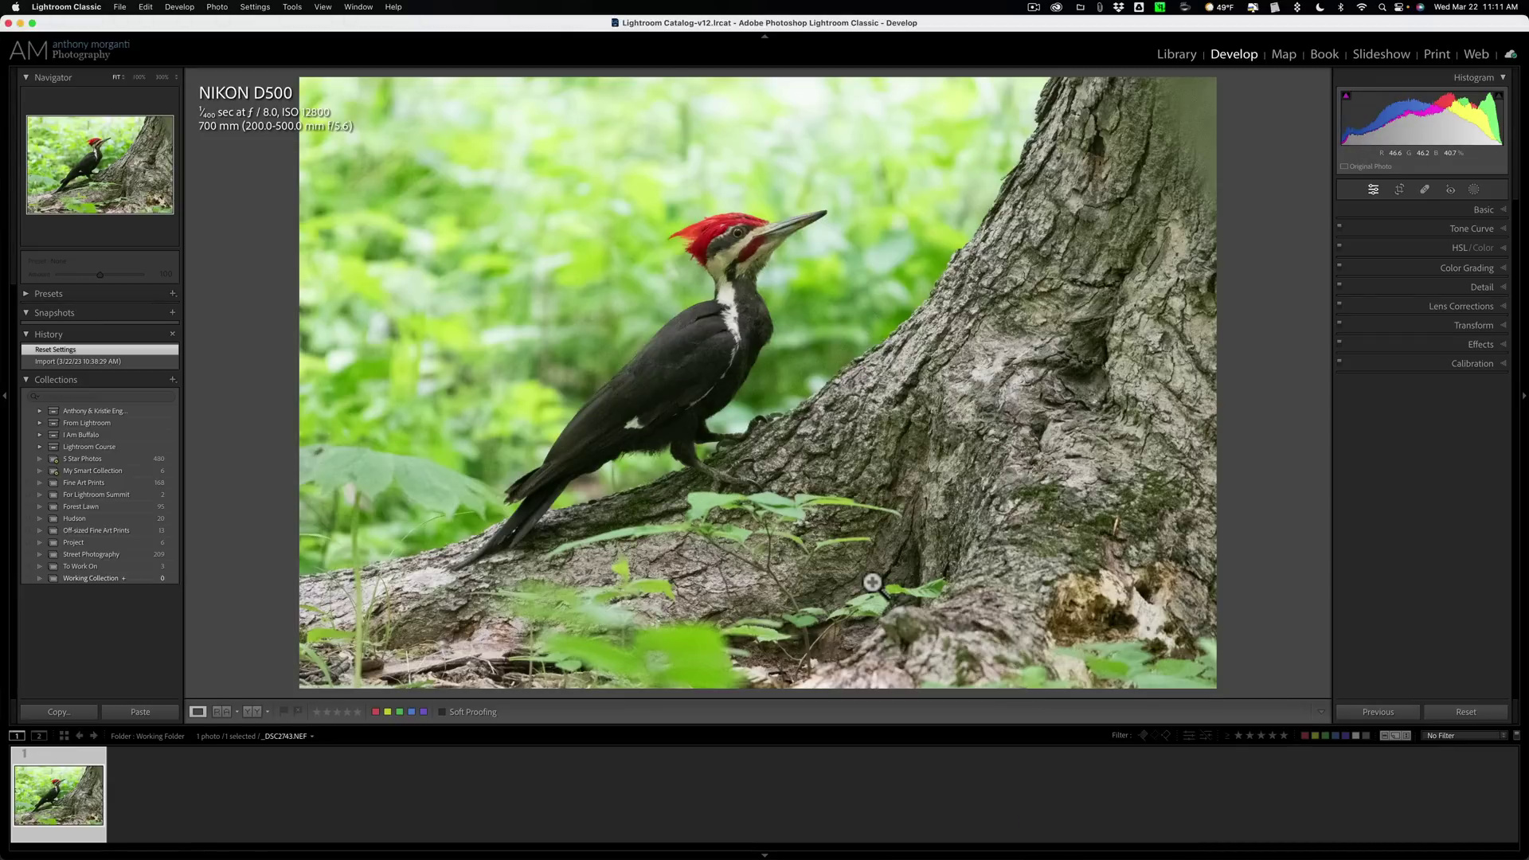
Show the Library's Working Folder with the original NEF and the new DeepPRIME DNG
left_click(1179, 52)
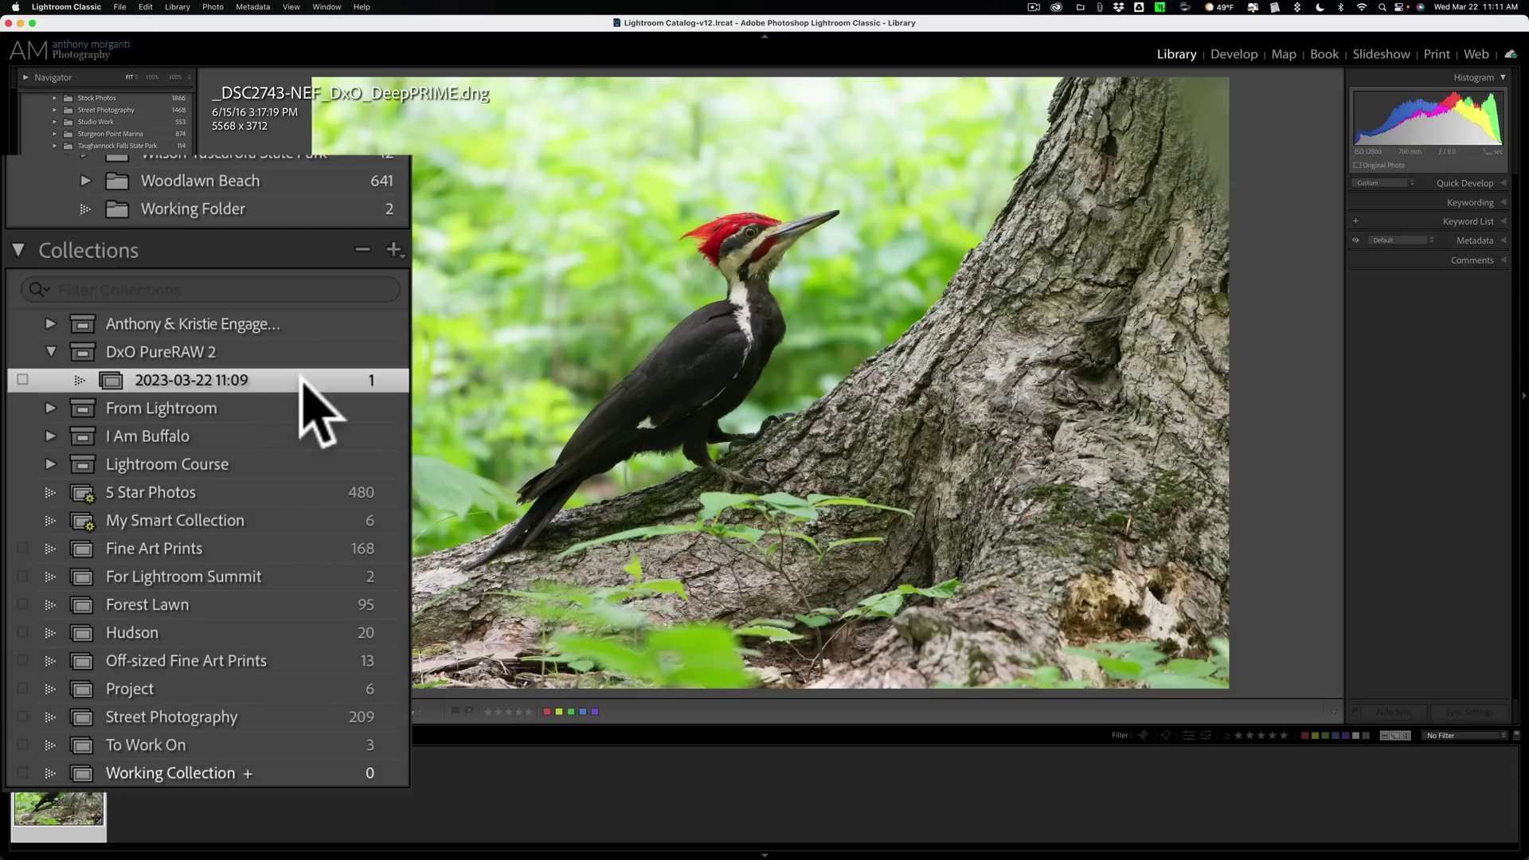
left_click(219, 210)
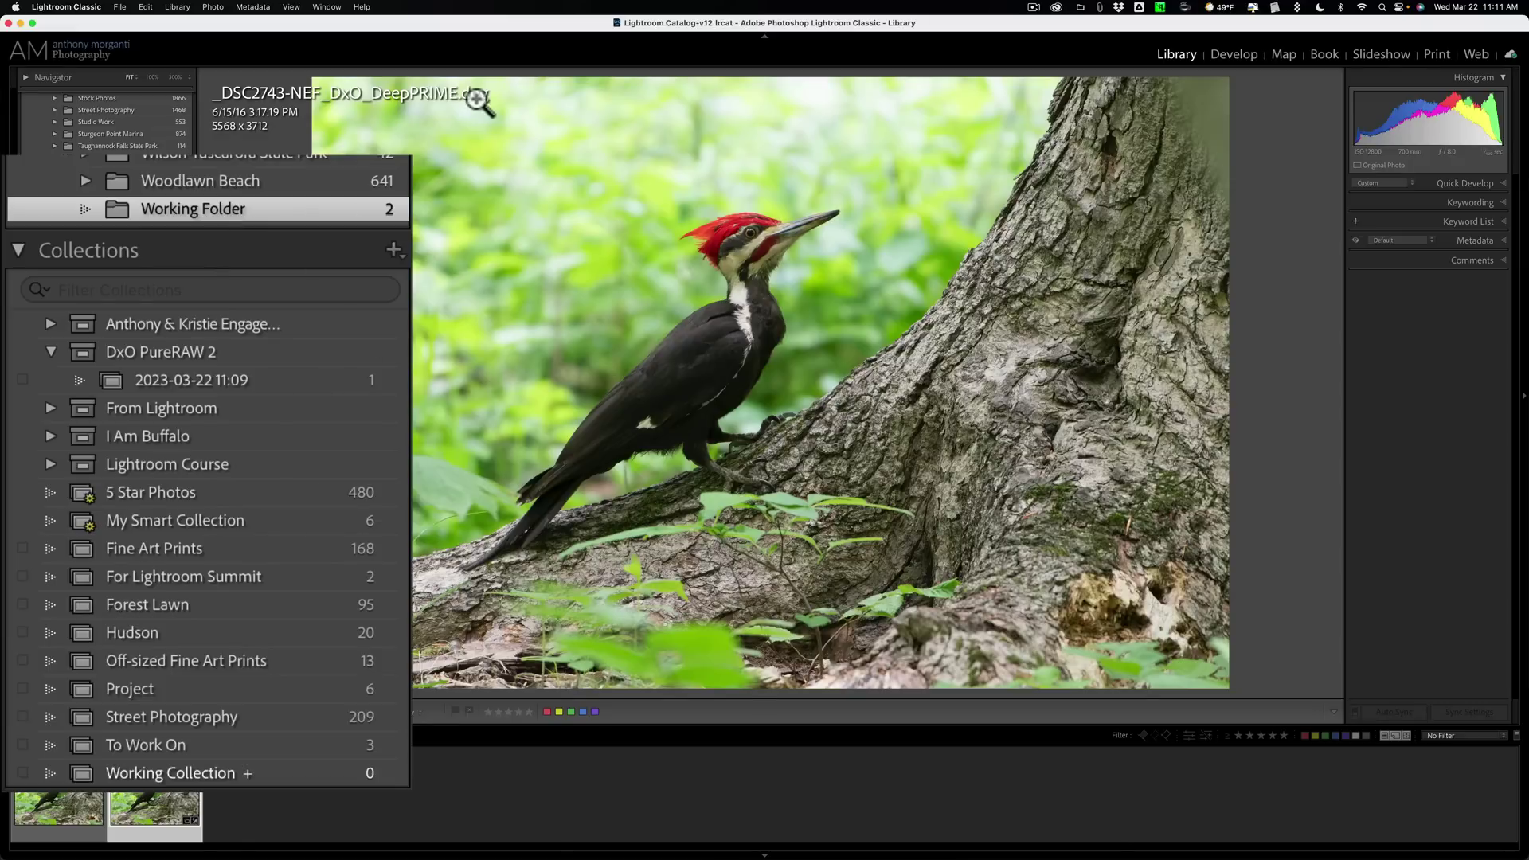
Rename the DeepPRIME DNG with custom text 'PureRAW 2', then reselect the original NEF
left_click(79, 790)
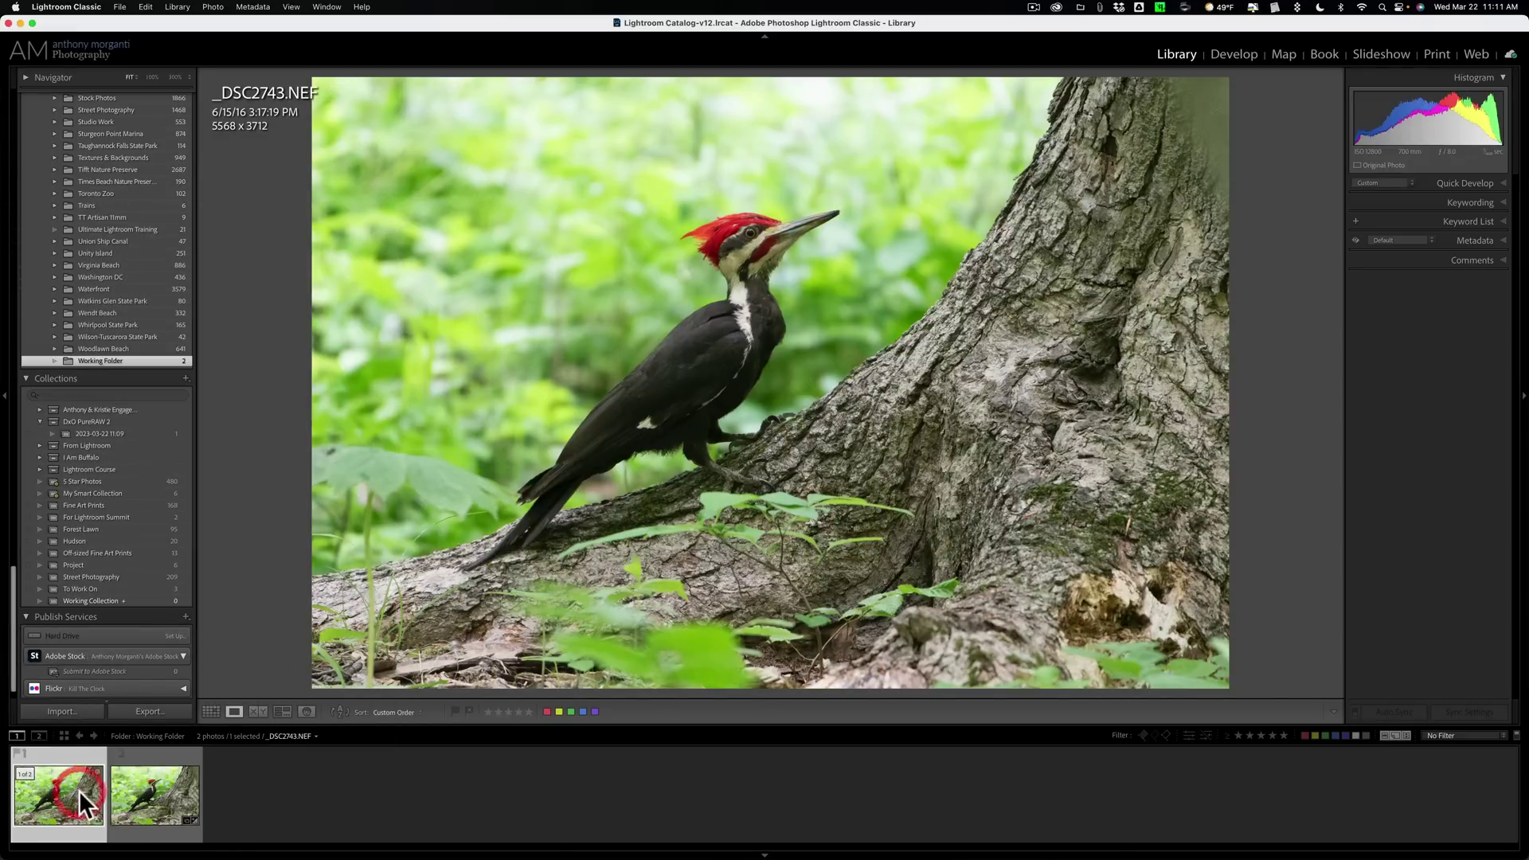
left_click(145, 788)
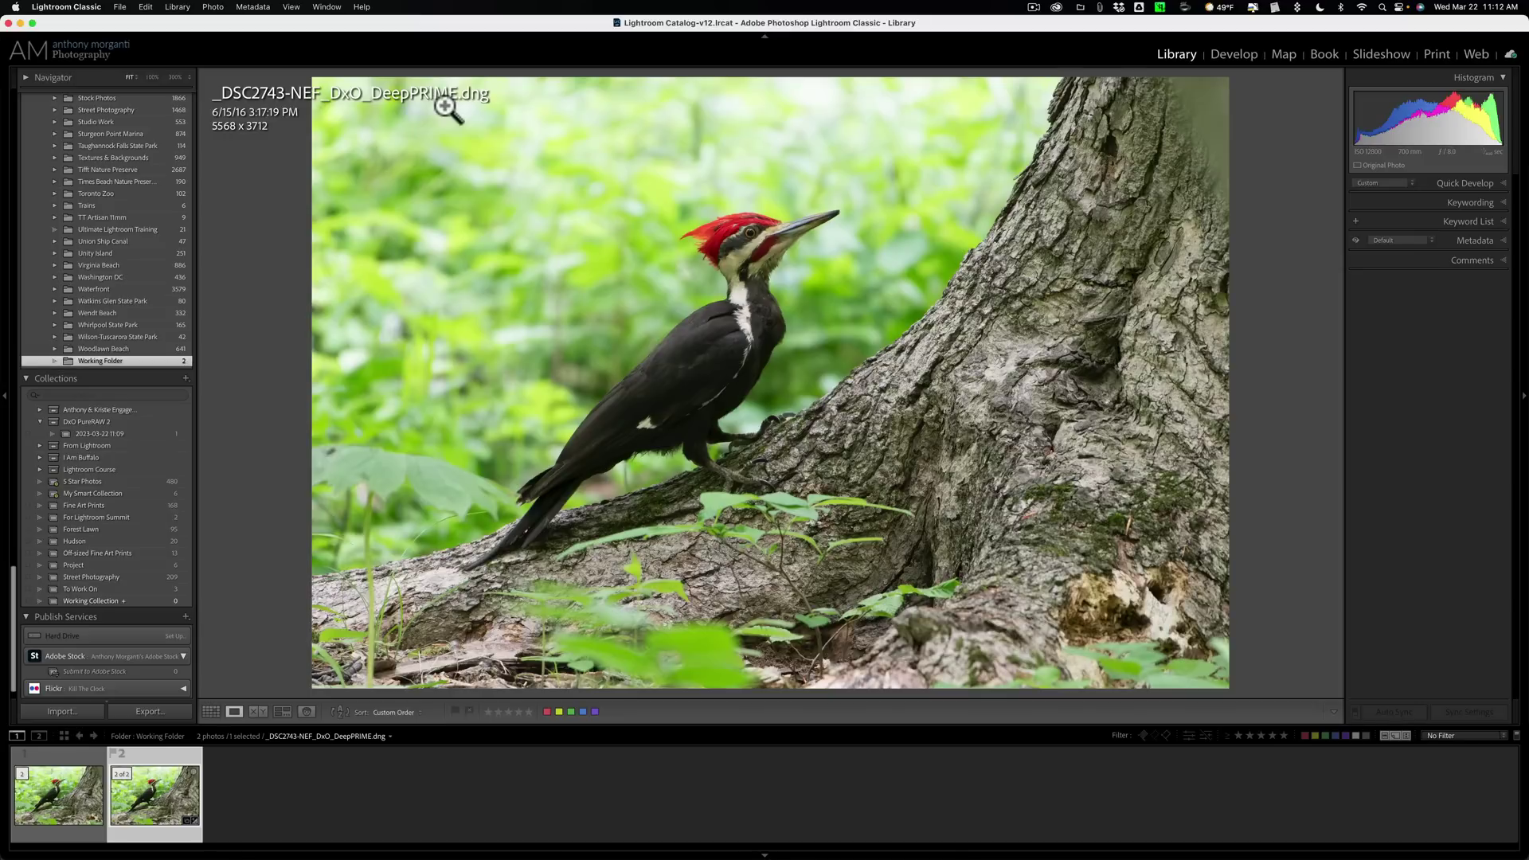
key("F2")
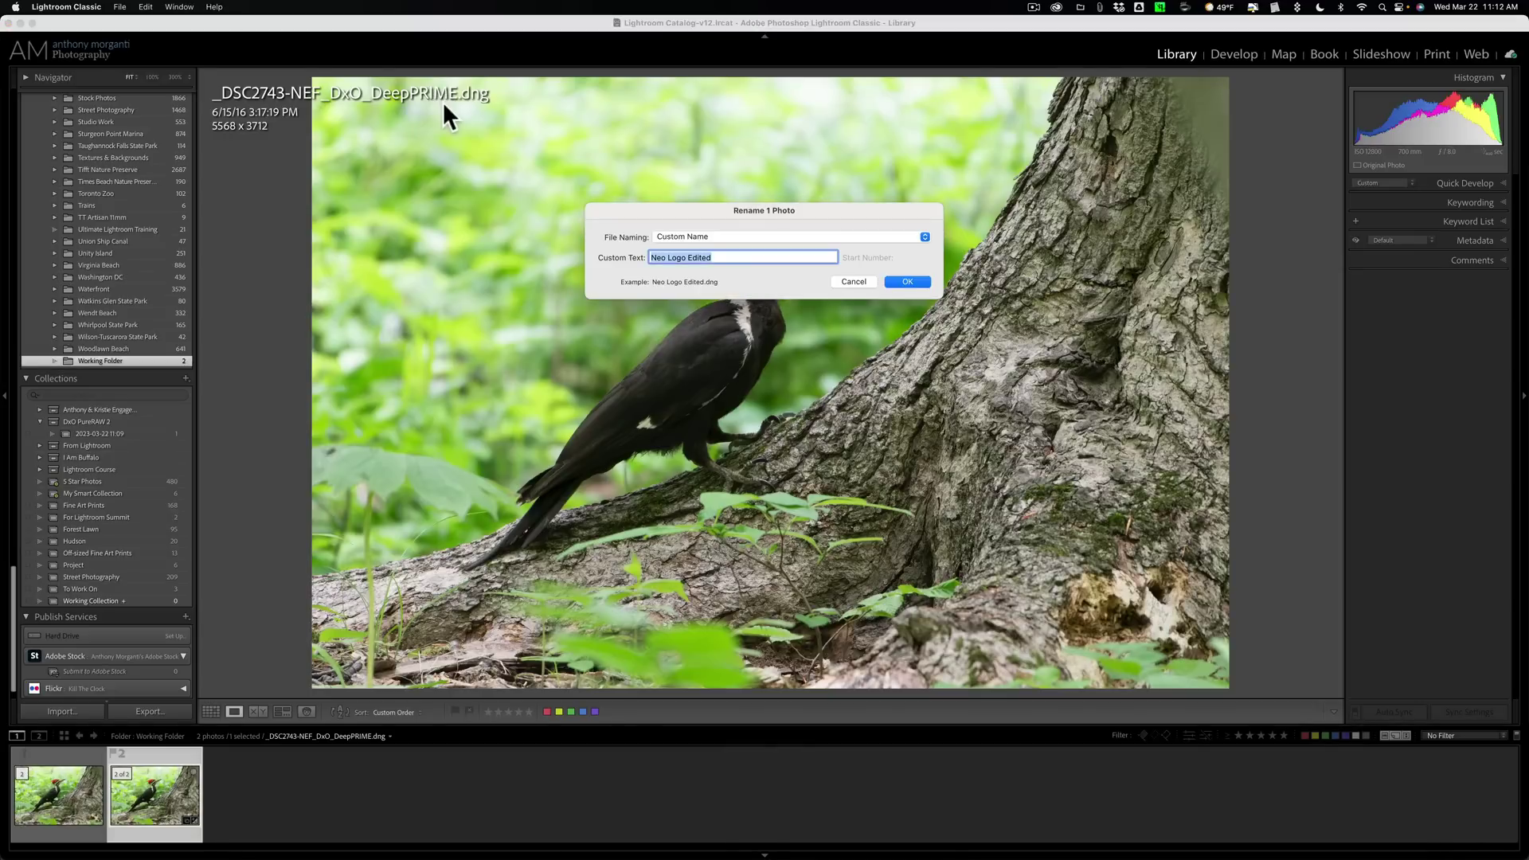
type("Pur")
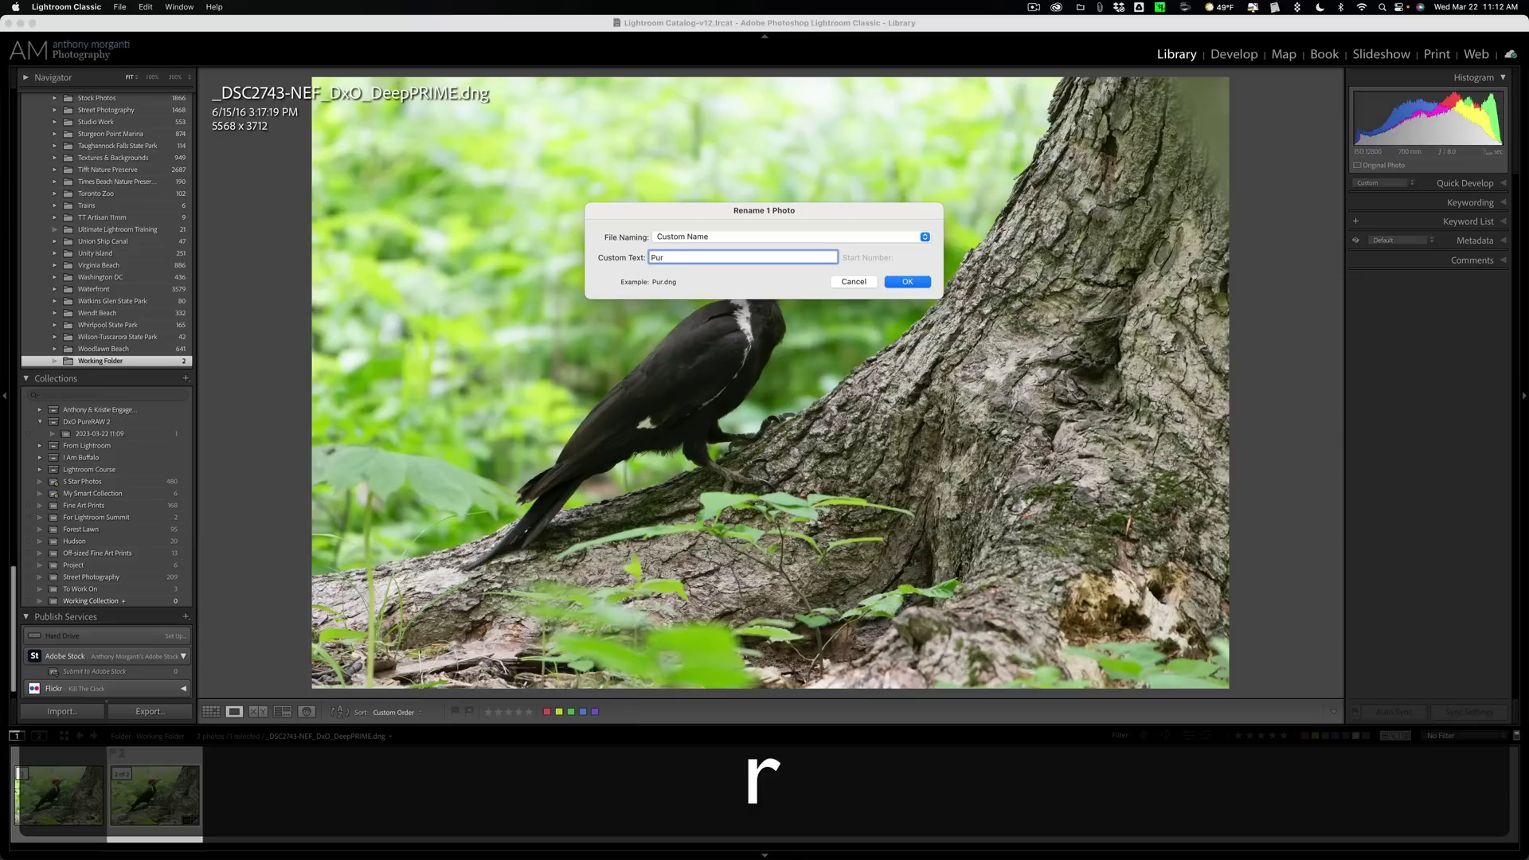
type("eRAW ")
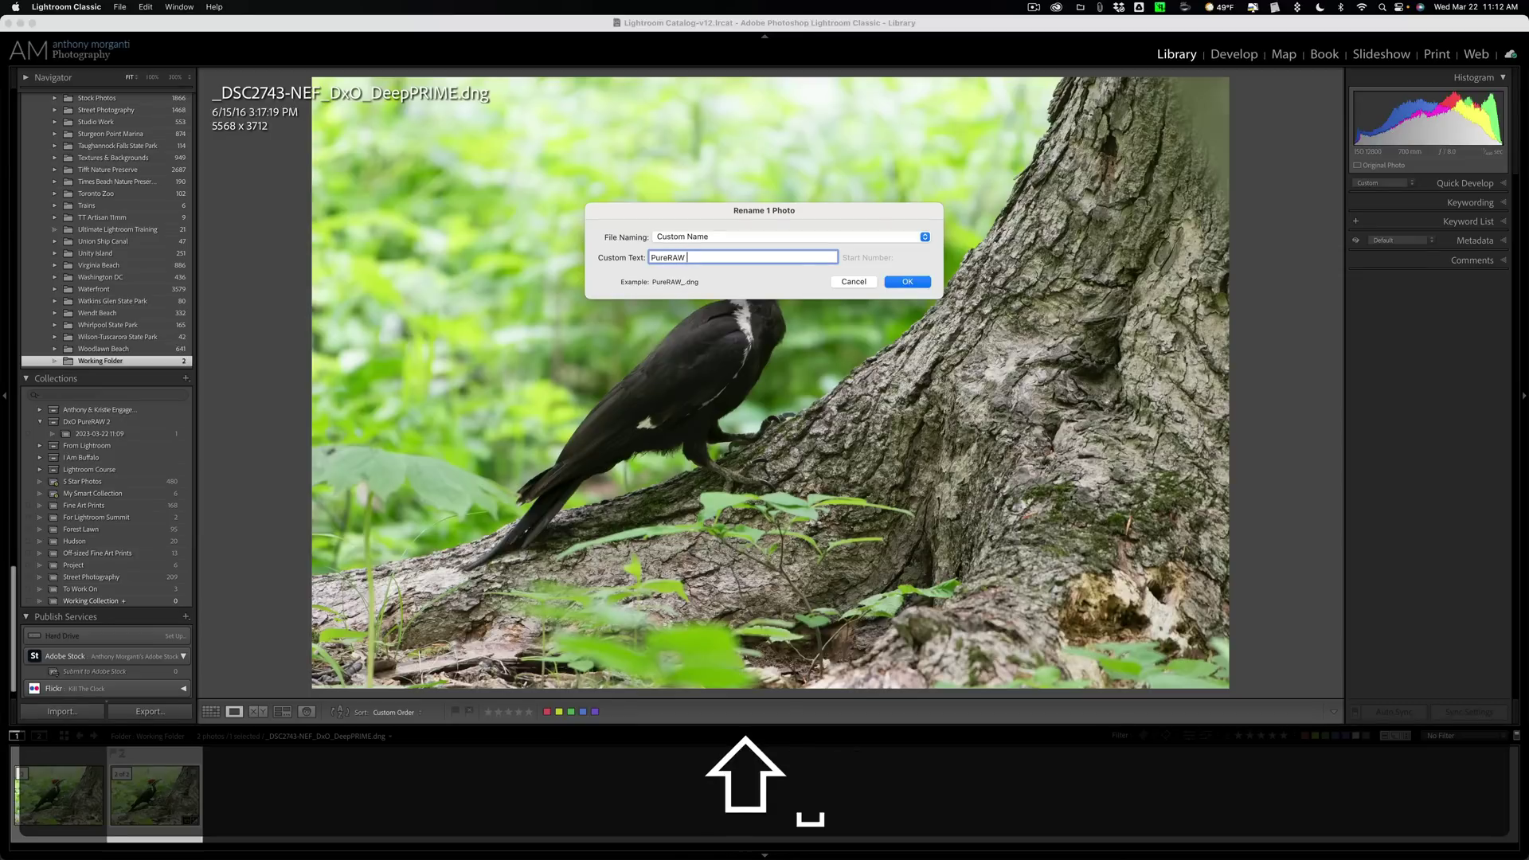
type("2")
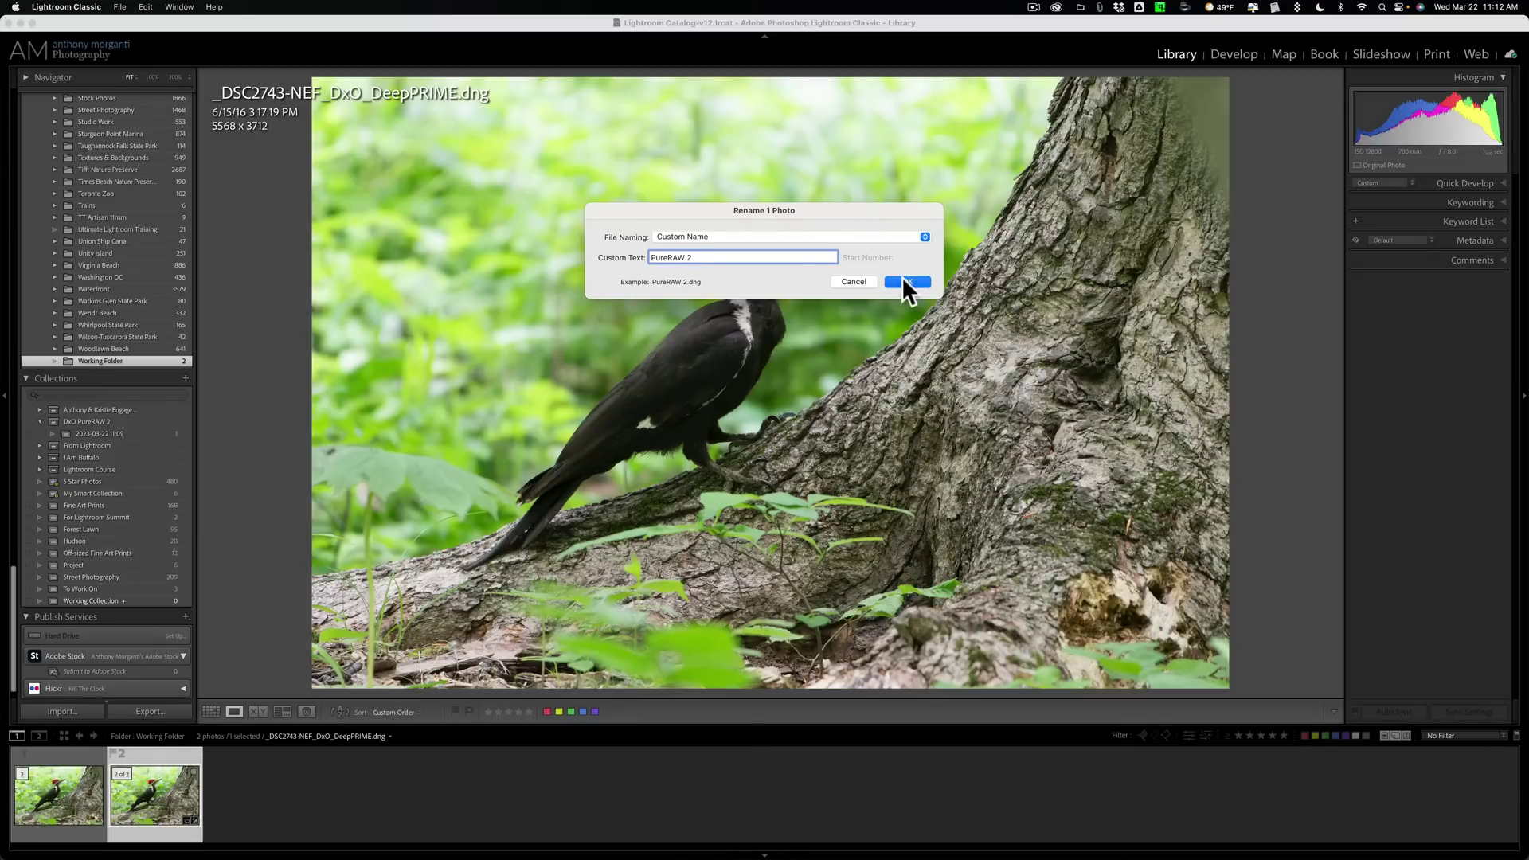
left_click(906, 281)
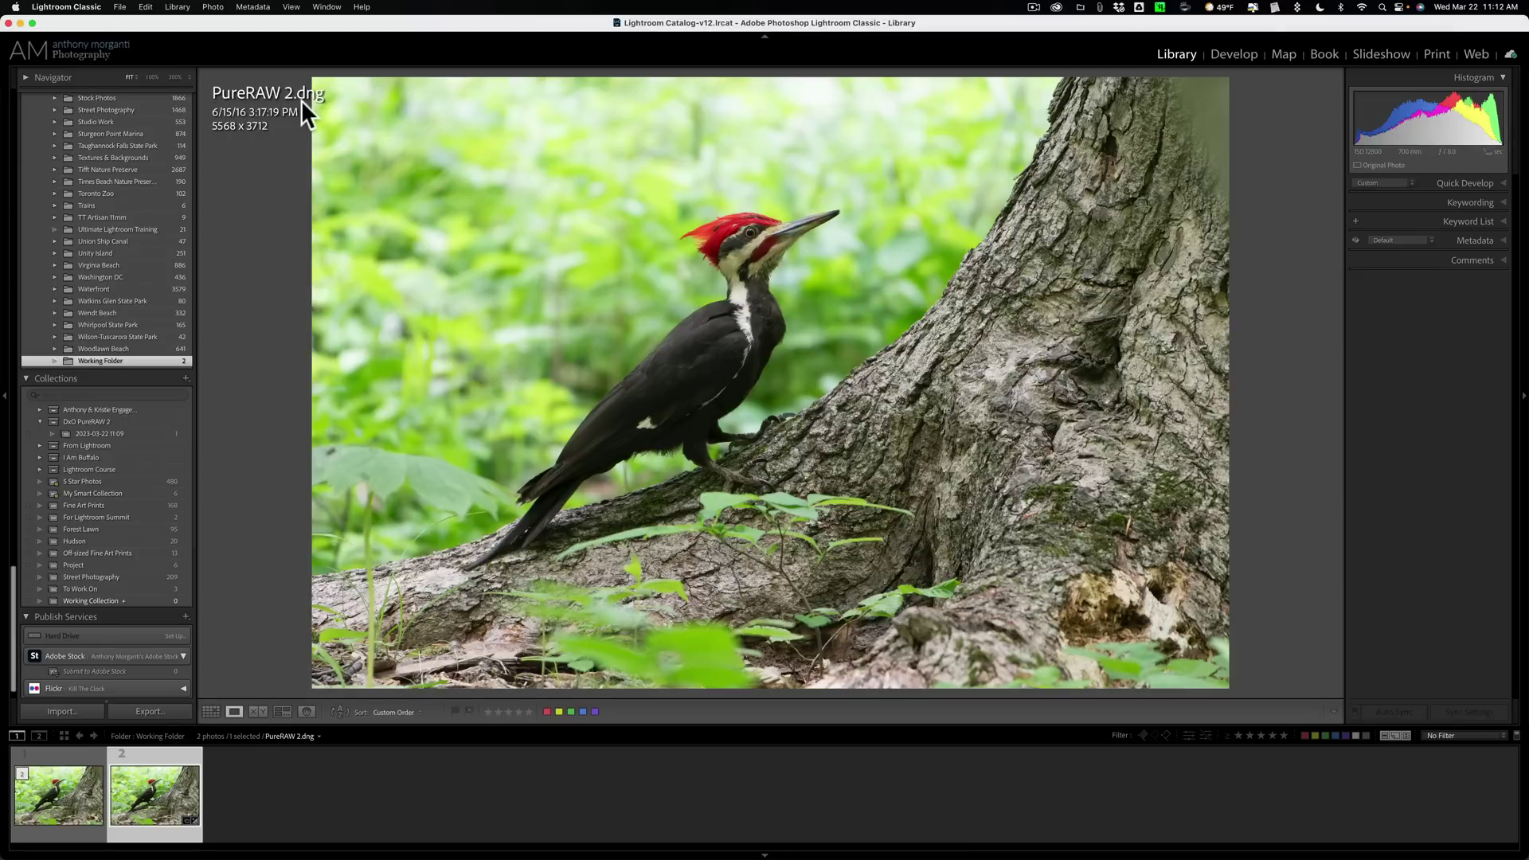
left_click(68, 784)
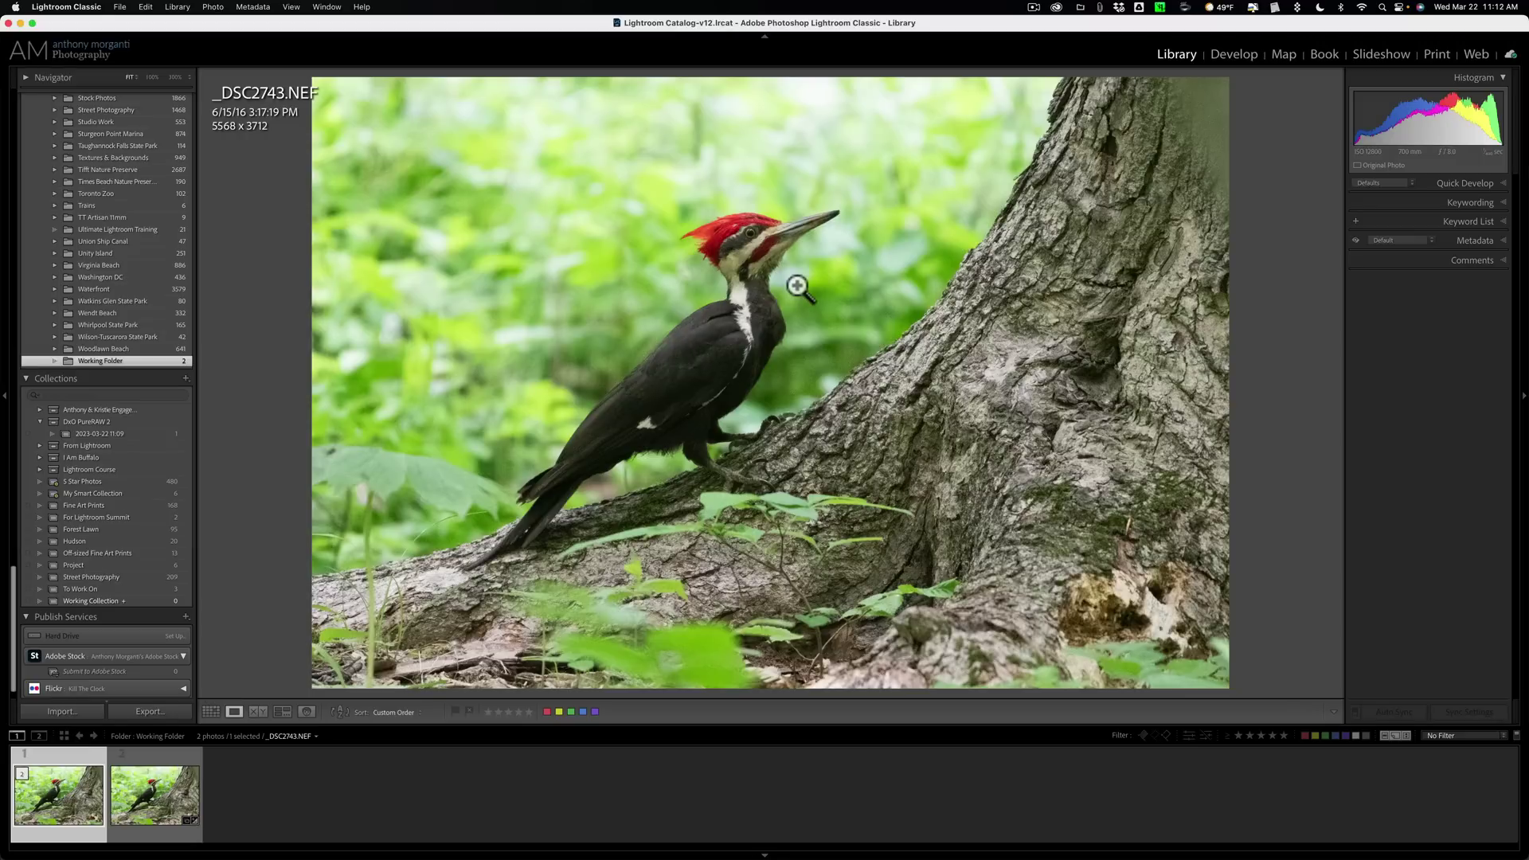
Send the original NEF to DxO PureRAW 3 through Plug-in Extras
left_click(113, 2)
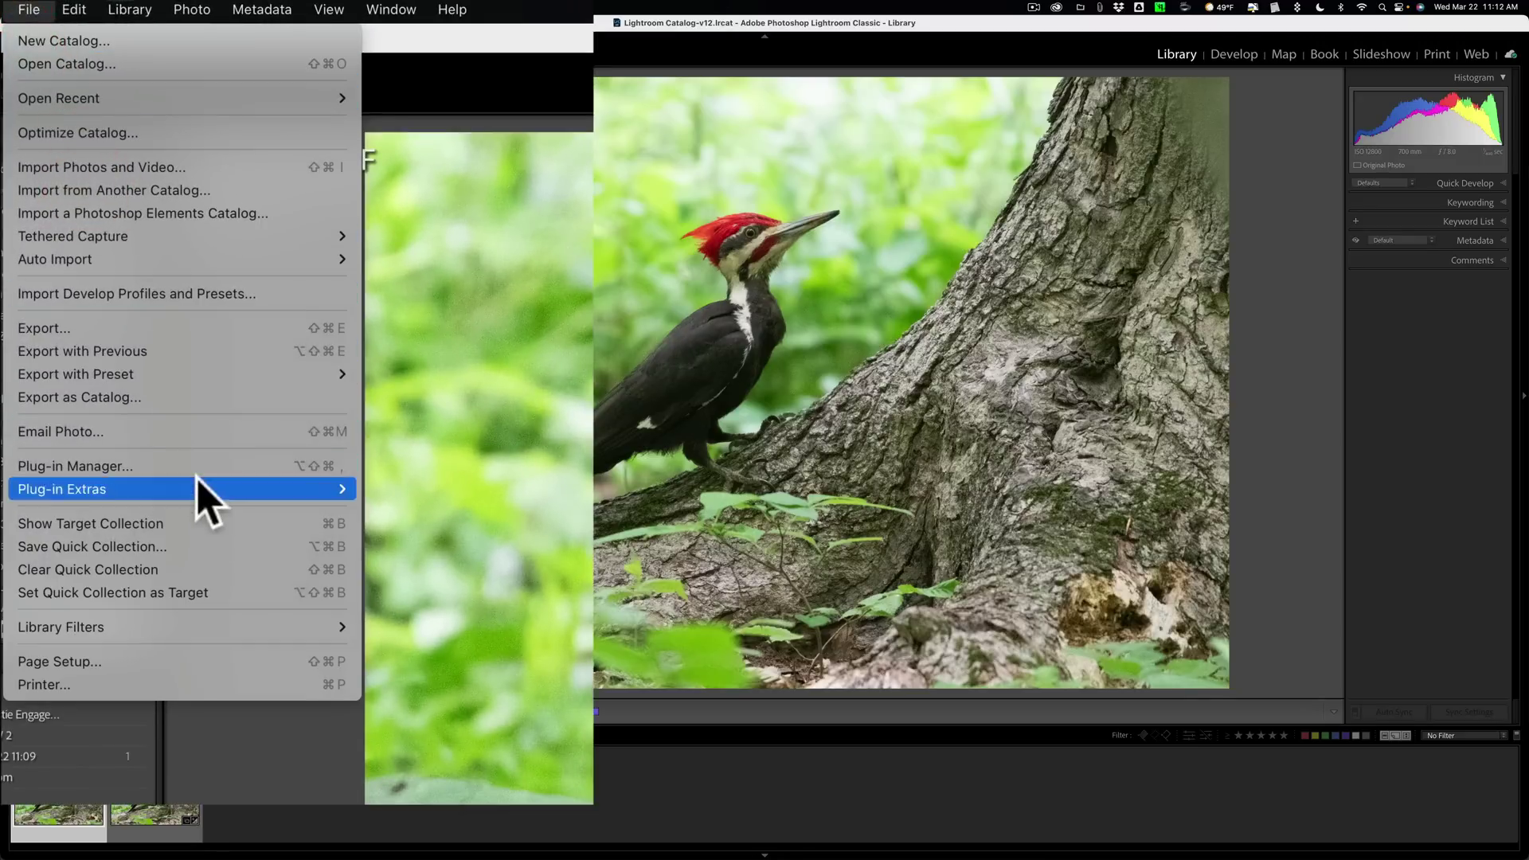
mouse_move(222, 279)
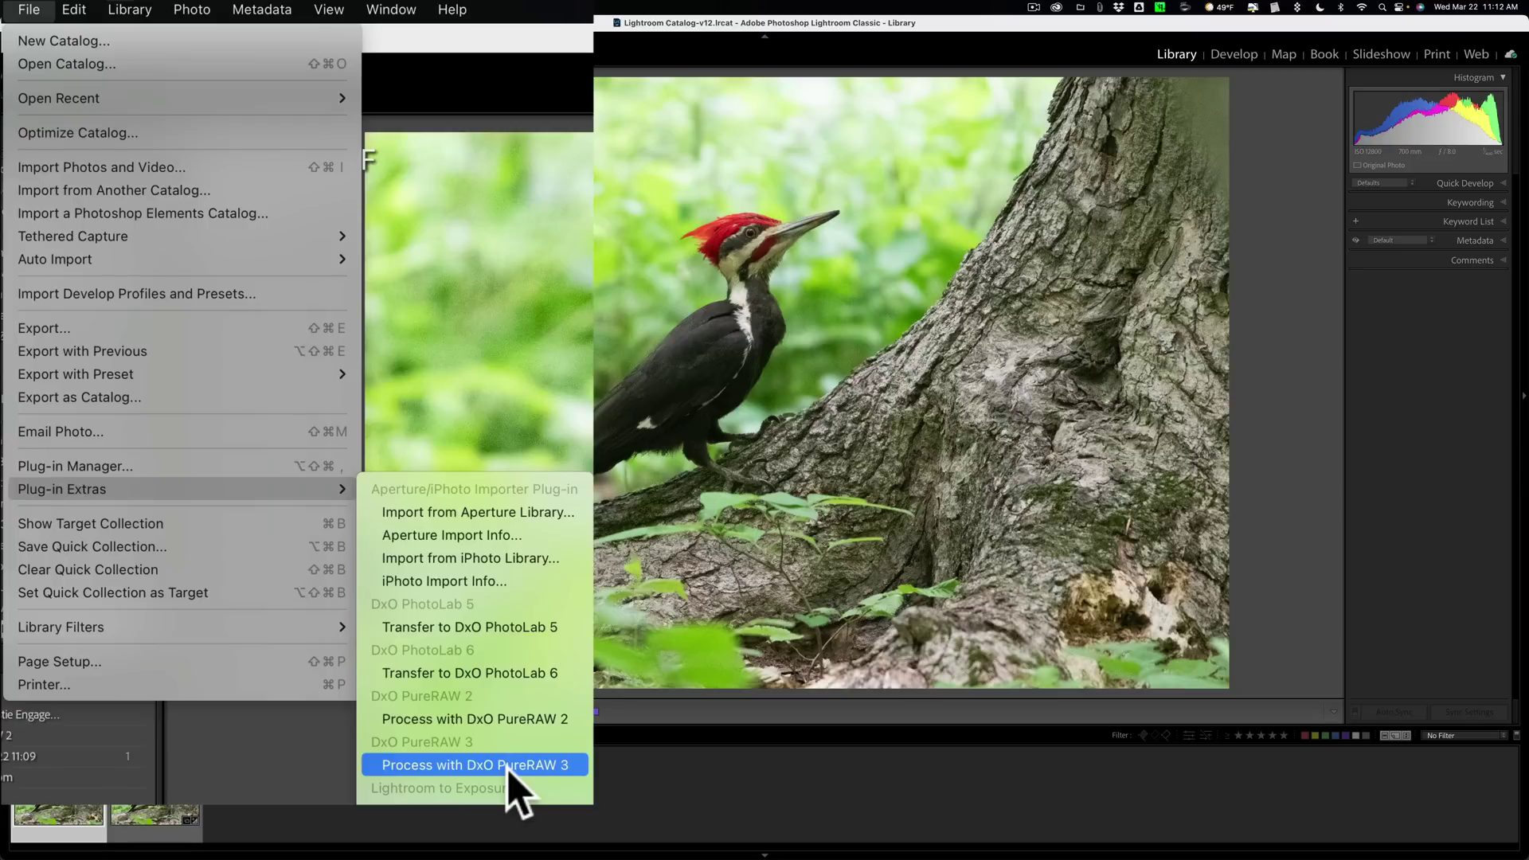
left_click(394, 440)
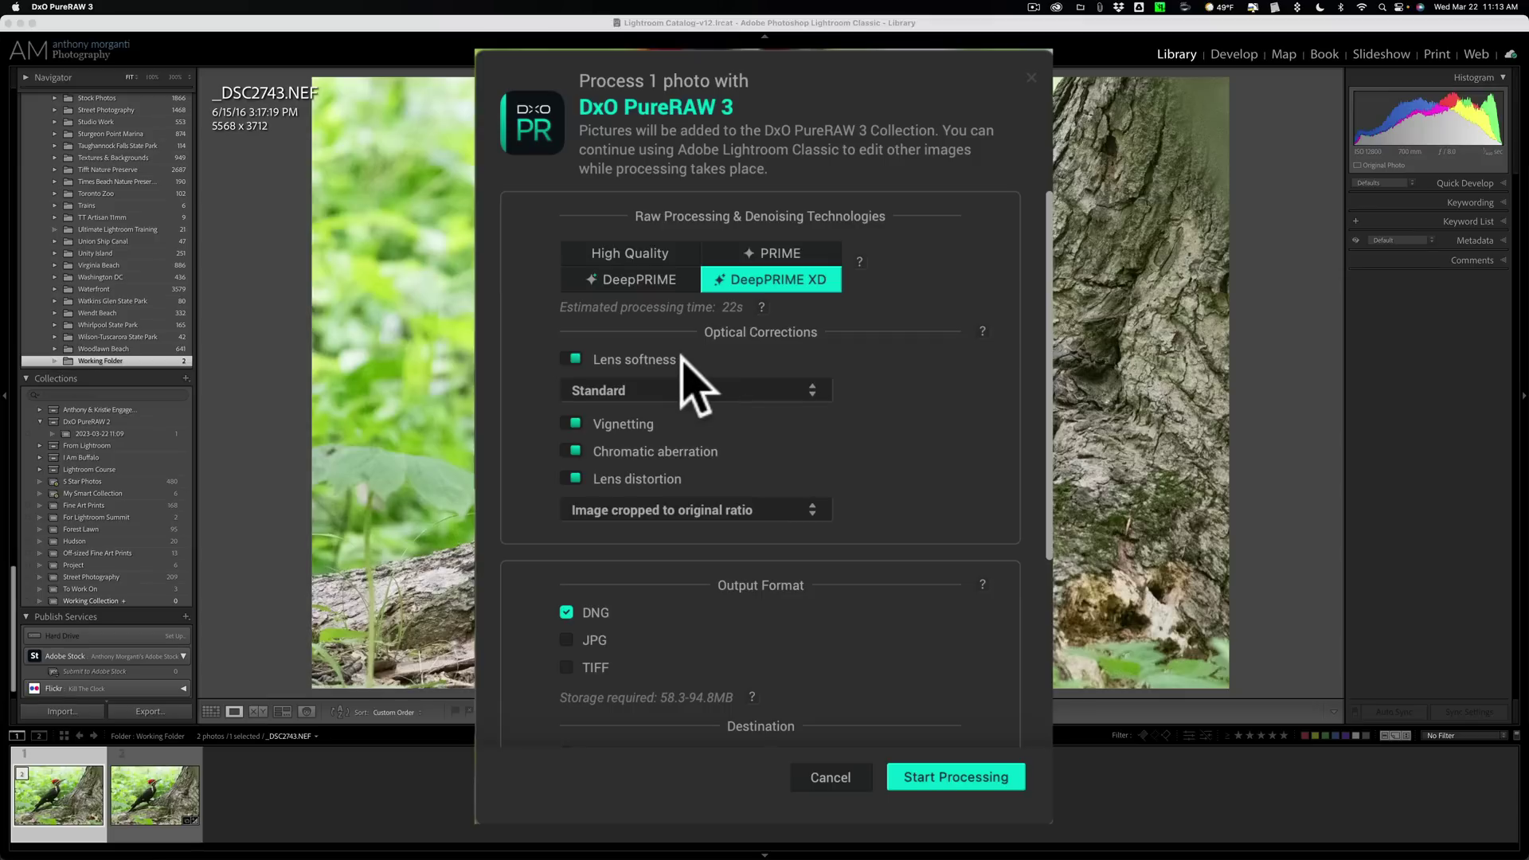
Keep Standard lens softness and 'Image cropped to original ratio' in the Process dialog
left_click(812, 388)
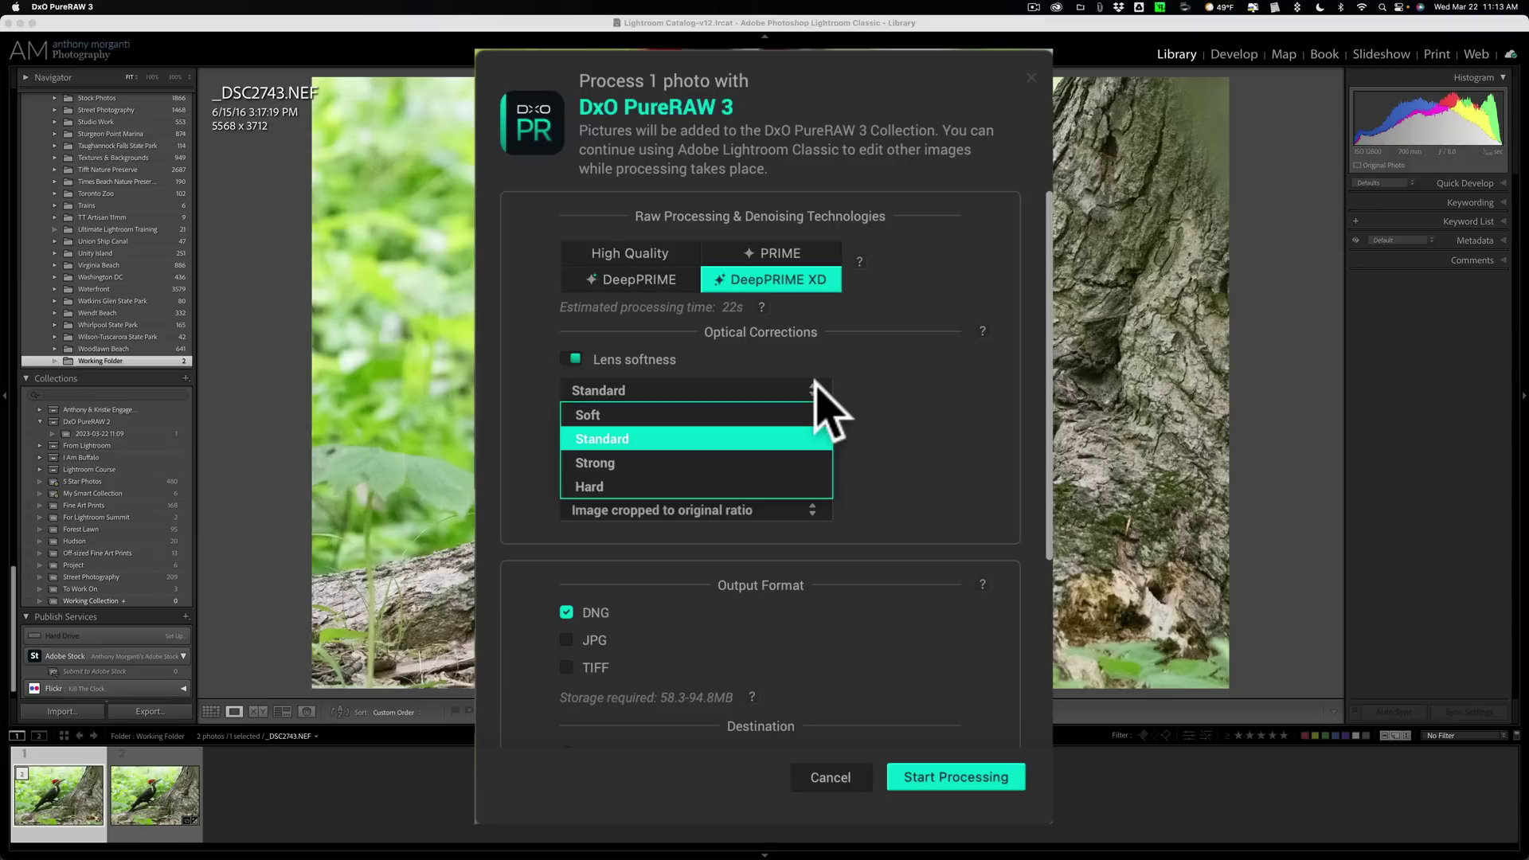
left_click(879, 410)
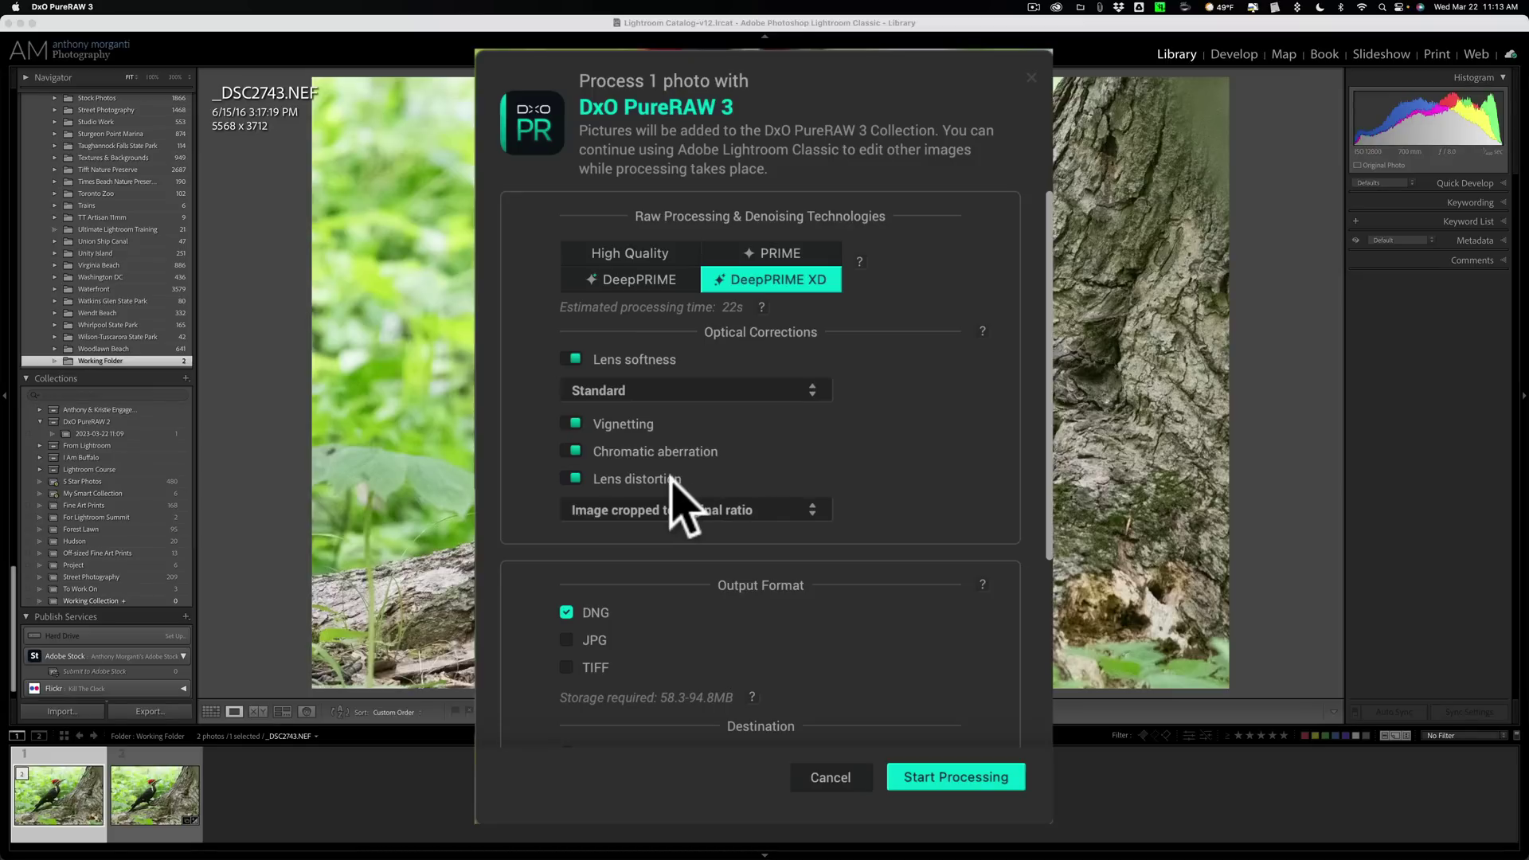
left_click(809, 505)
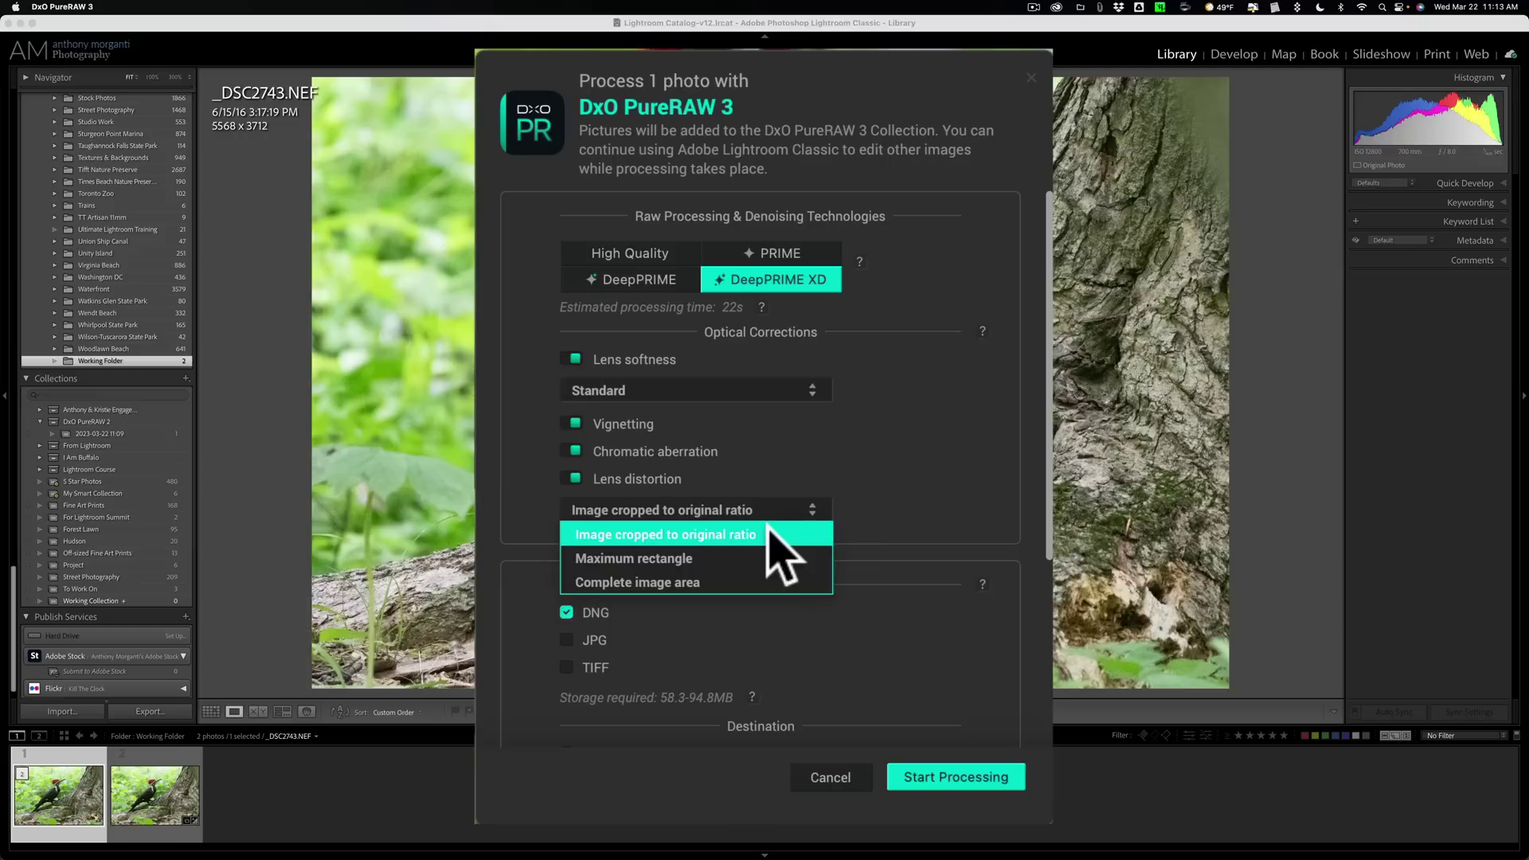
left_click(829, 438)
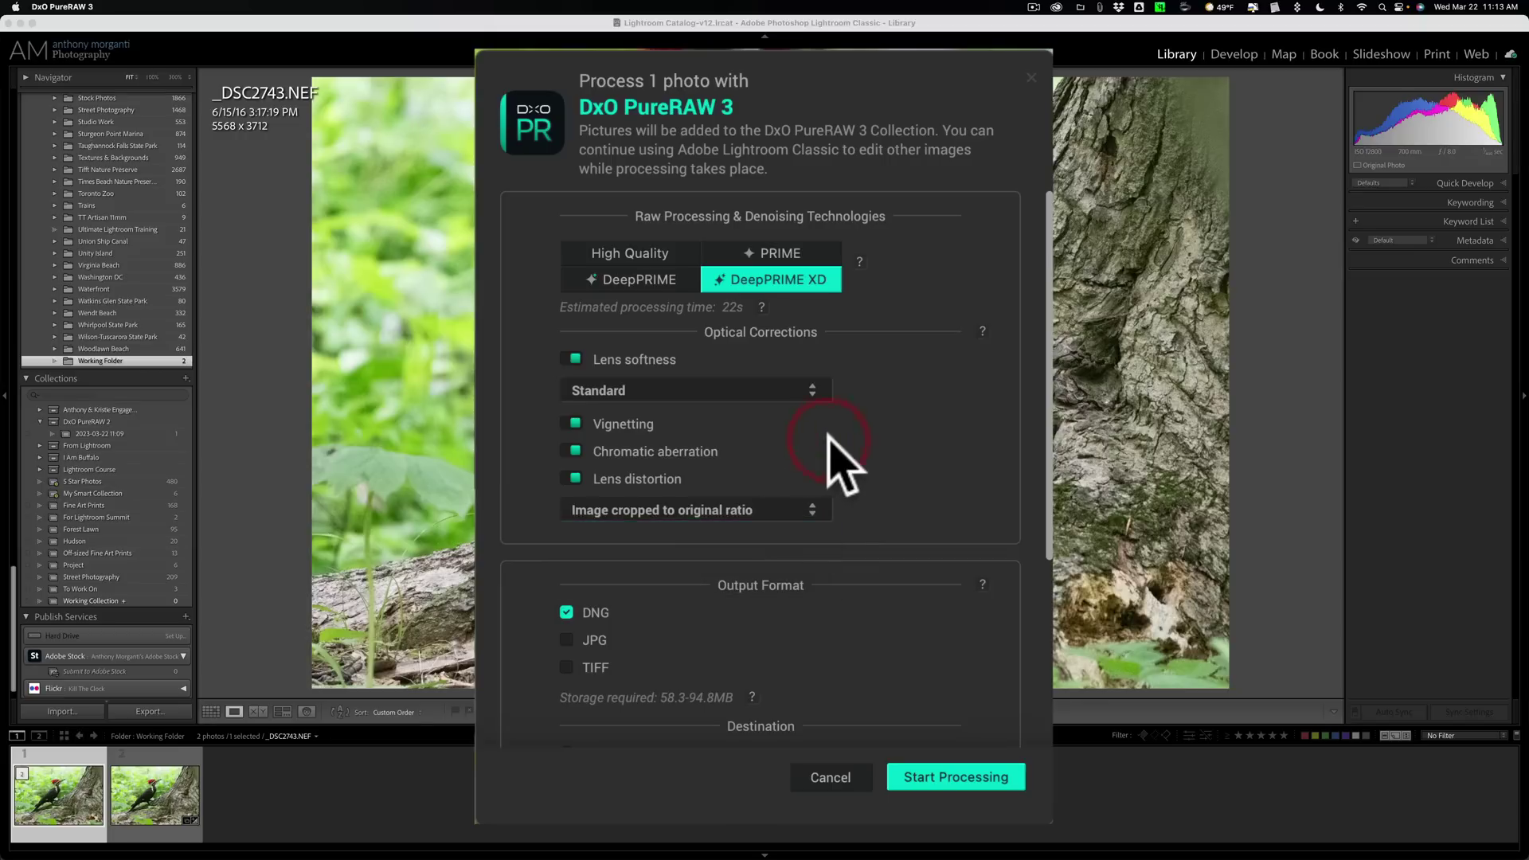
Set Export to 'Don't export after processing' and start the DeepPRIME XD processing
scroll(820, 578, "down", 2)
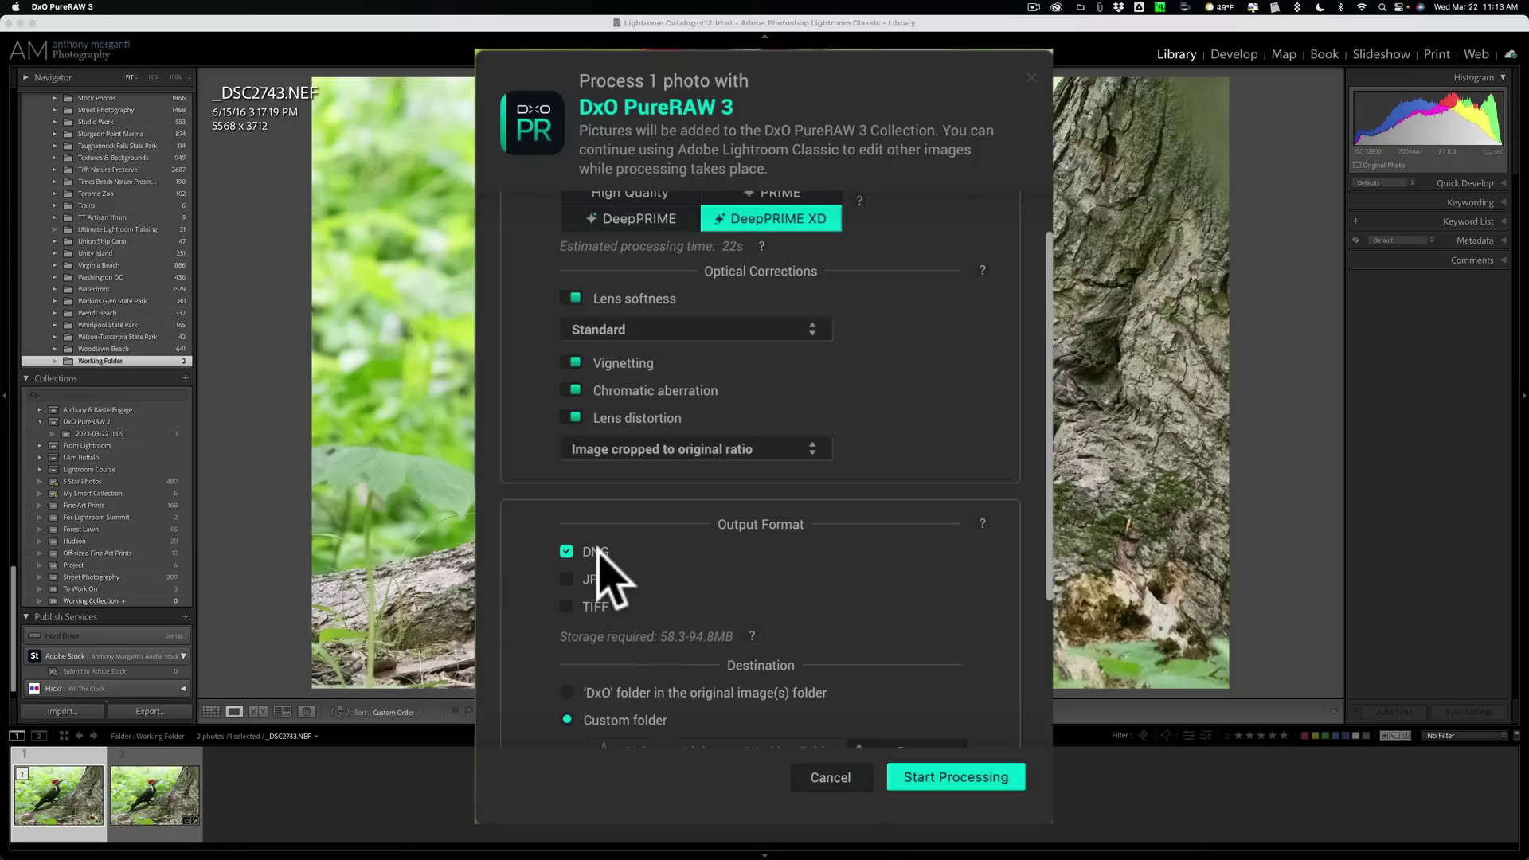
scroll(602, 557, "down", 5)
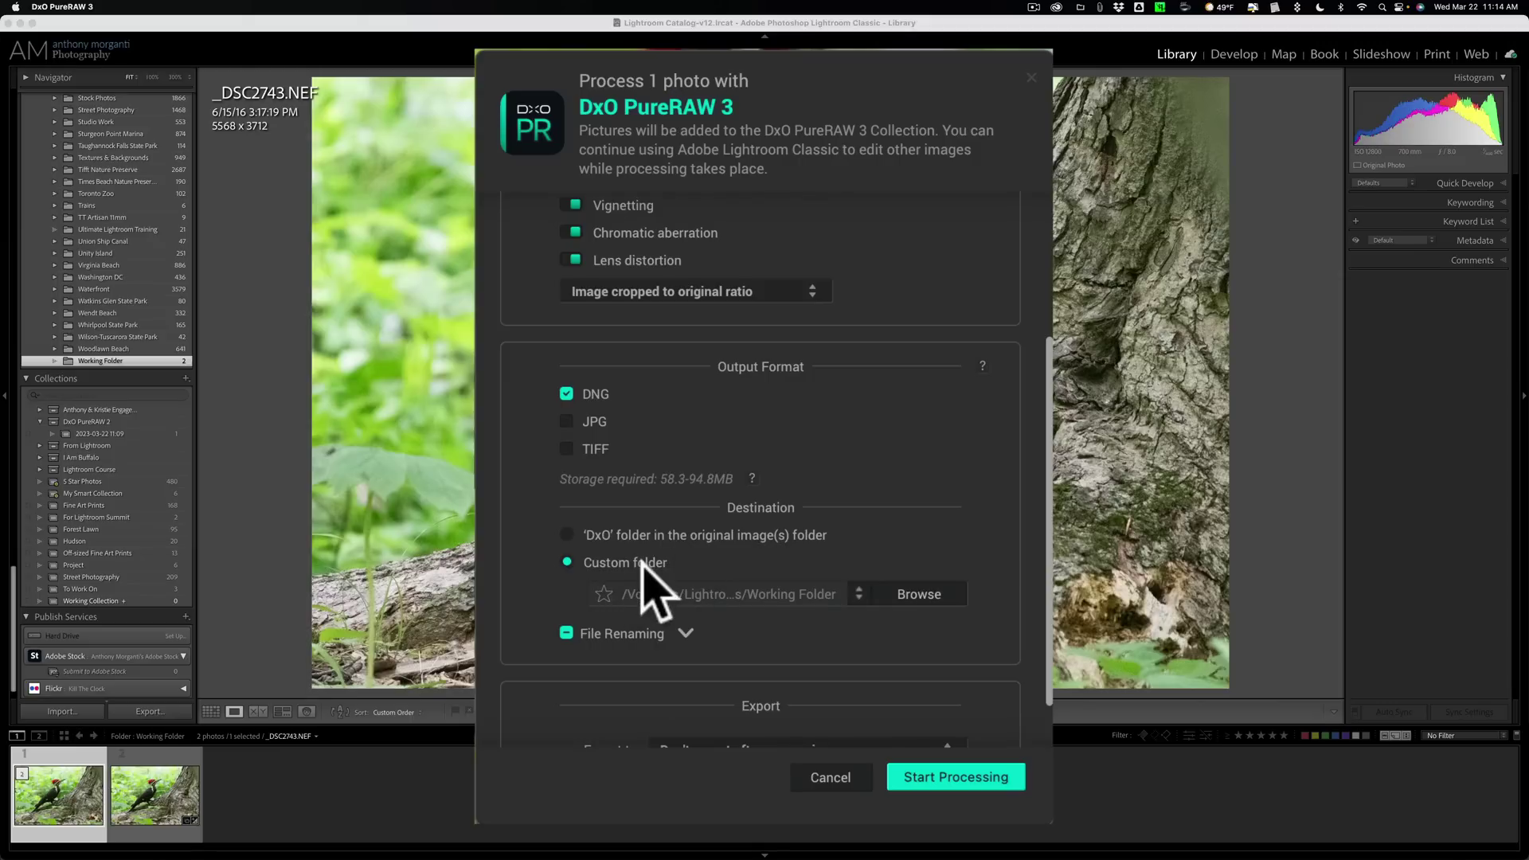
scroll(828, 621, "down", 2)
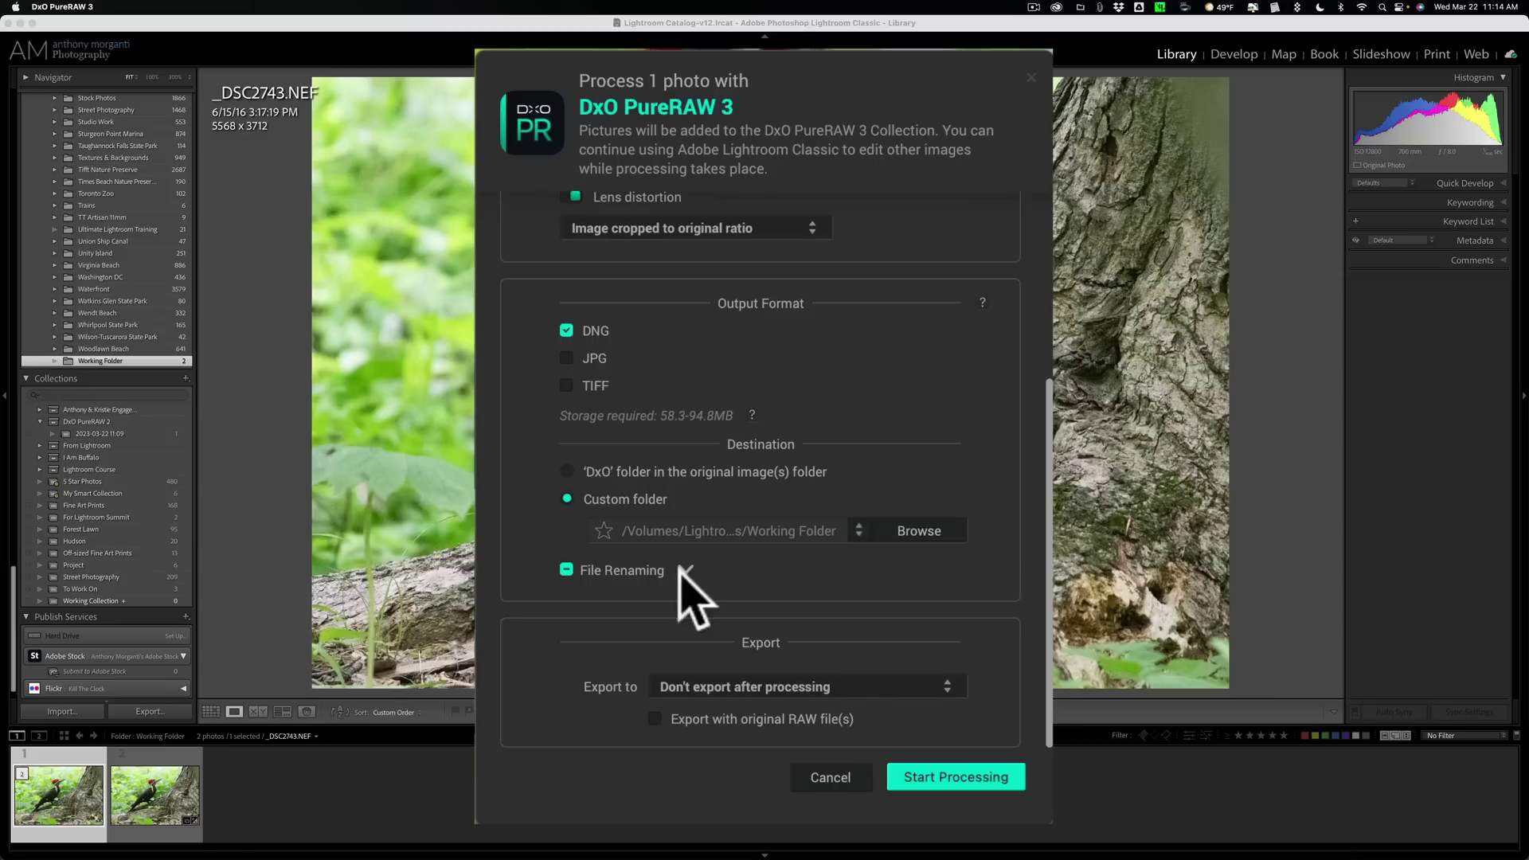
scroll(819, 691, "down", 1)
scroll(908, 673, "down", 1)
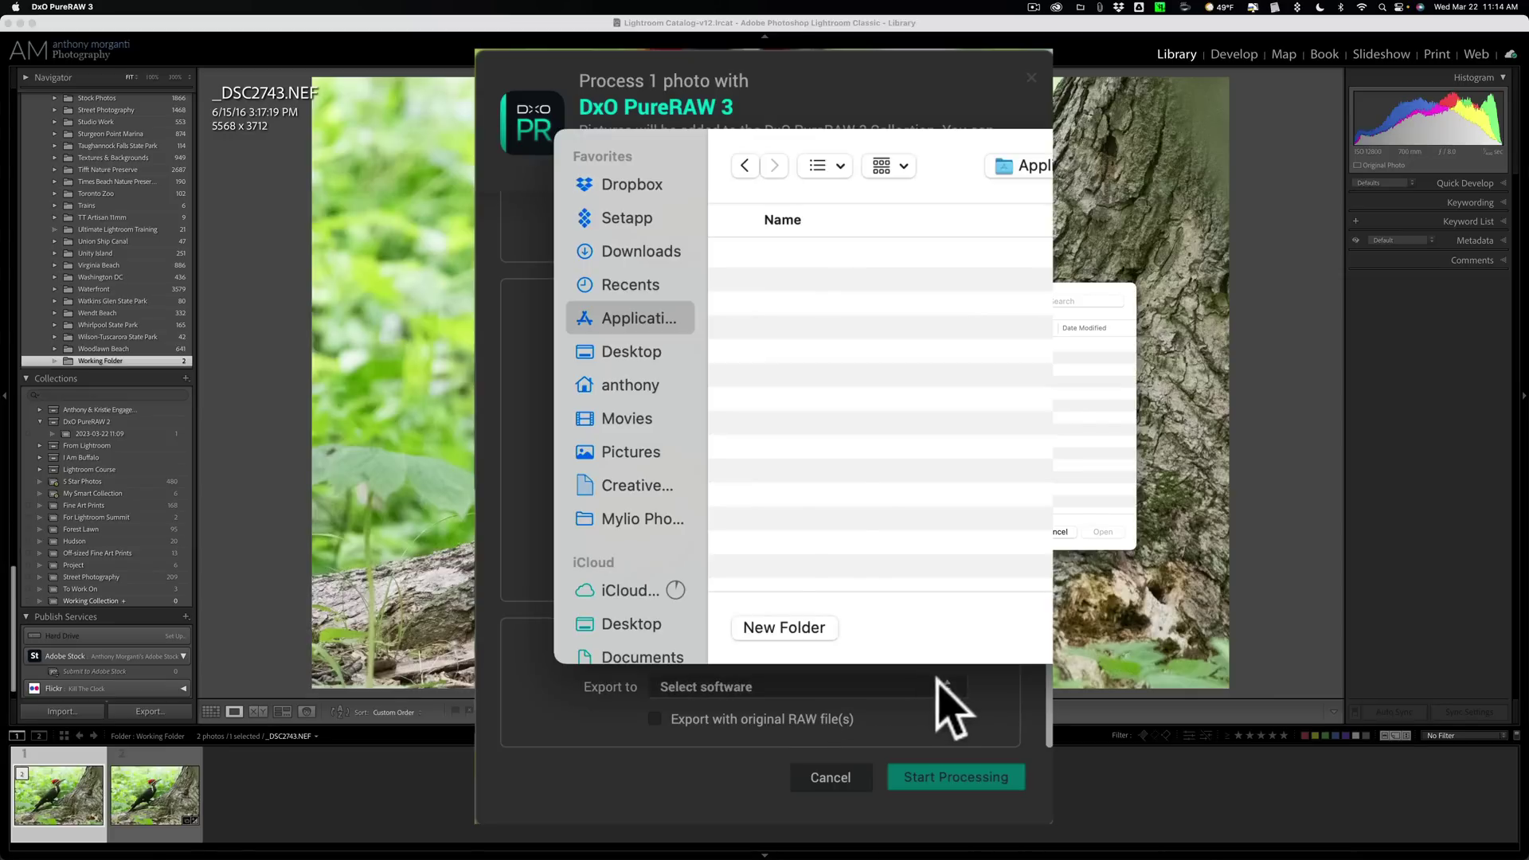
key("Escape")
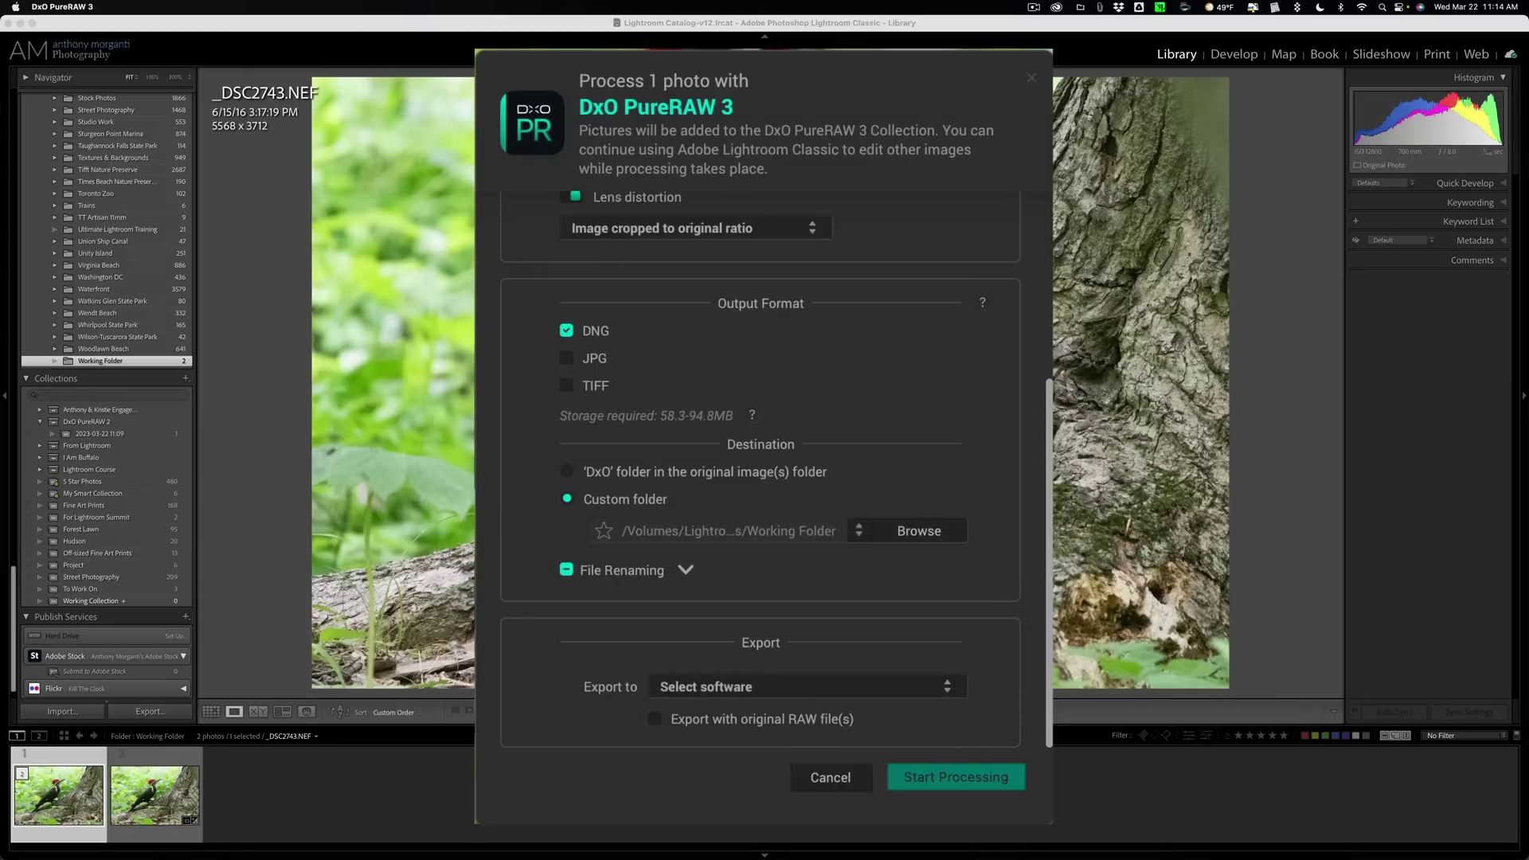
left_click(942, 686)
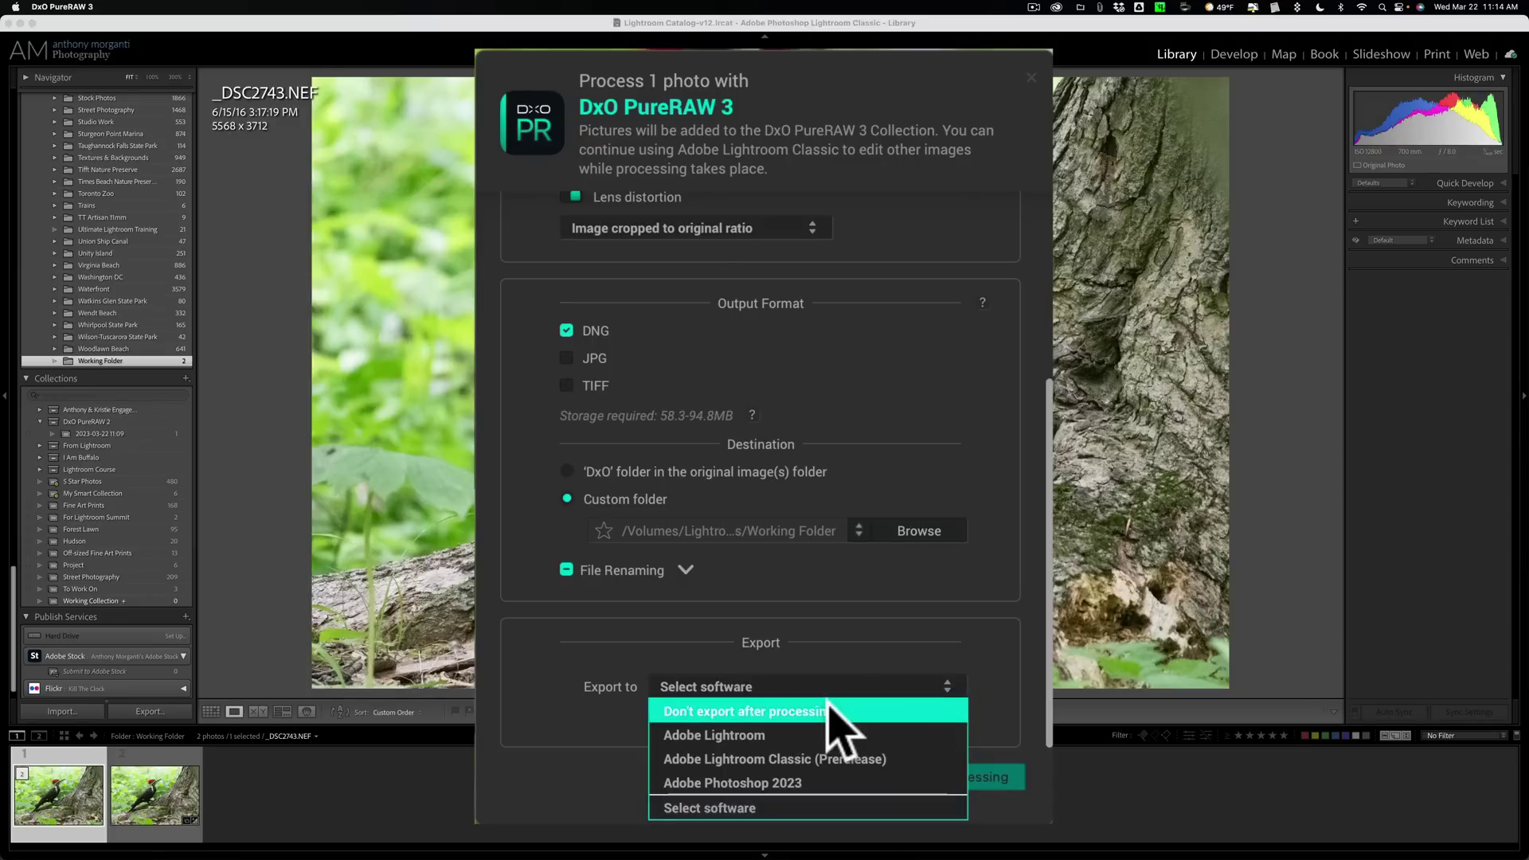
left_click(876, 711)
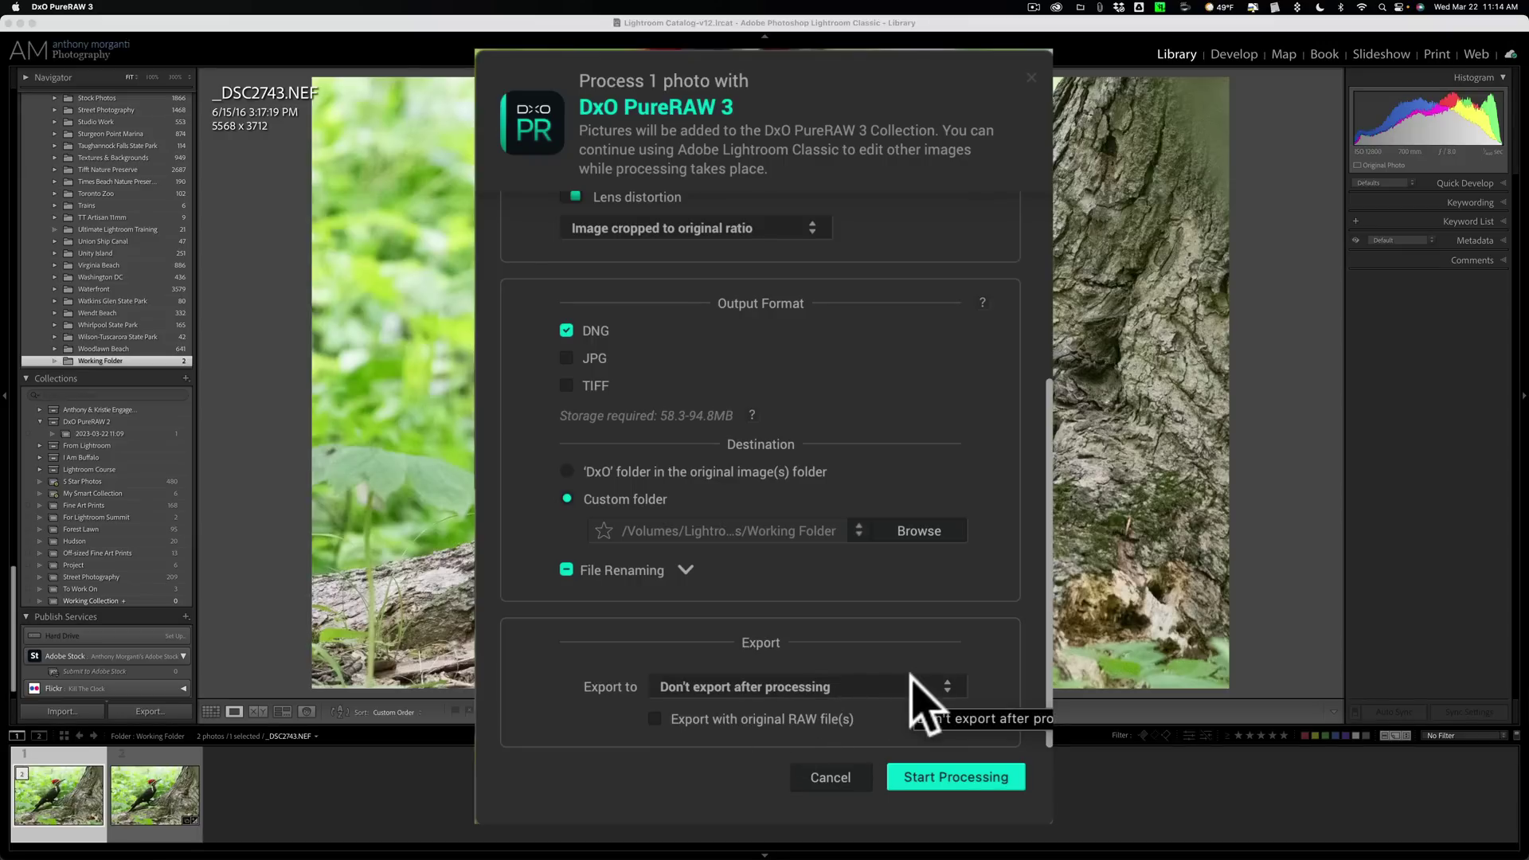
left_click(955, 776)
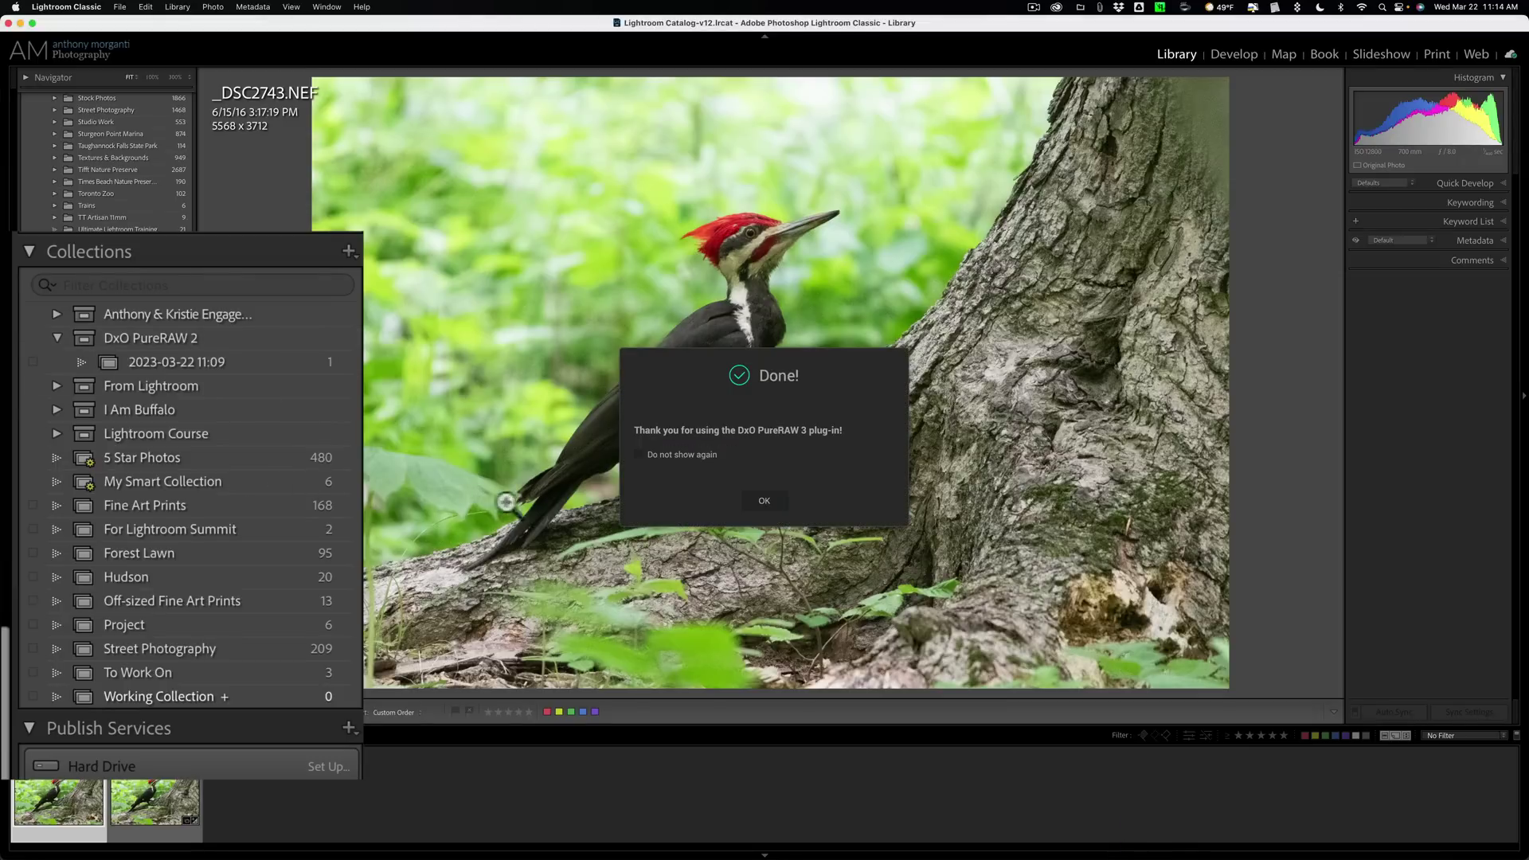
Dismiss the Done! message to reveal _DSC2743-NEF_DxO_DeepPRIMEXD.dng in the DxO PureRAW 3 collection
left_click(764, 500)
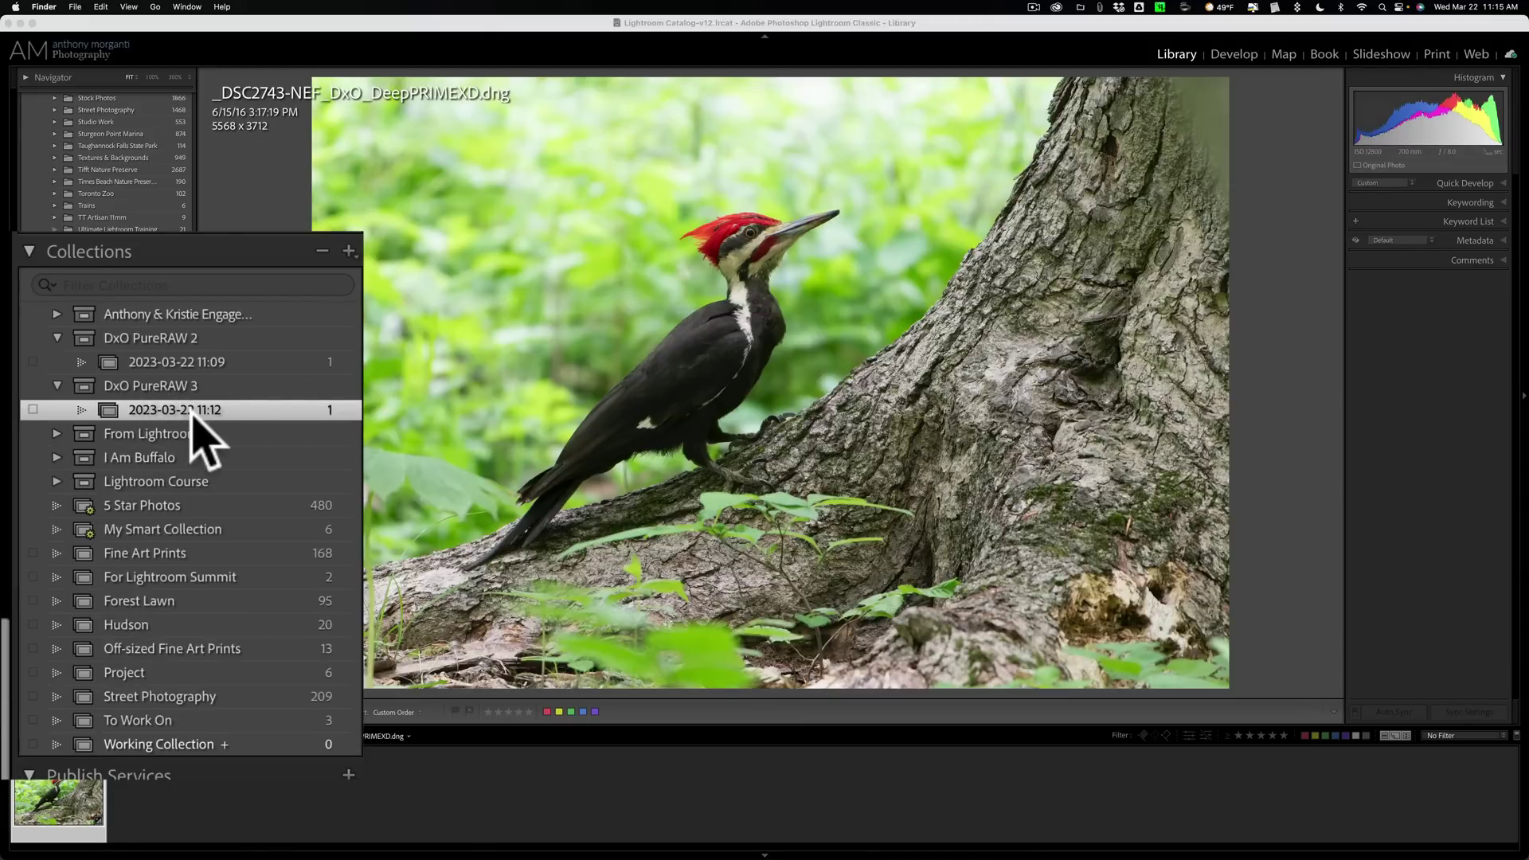
In the Working Folder, change the DeepPRIME XD DNG's custom name from 'PureRAW 2' to 'PureRAW 3'
left_click(122, 360)
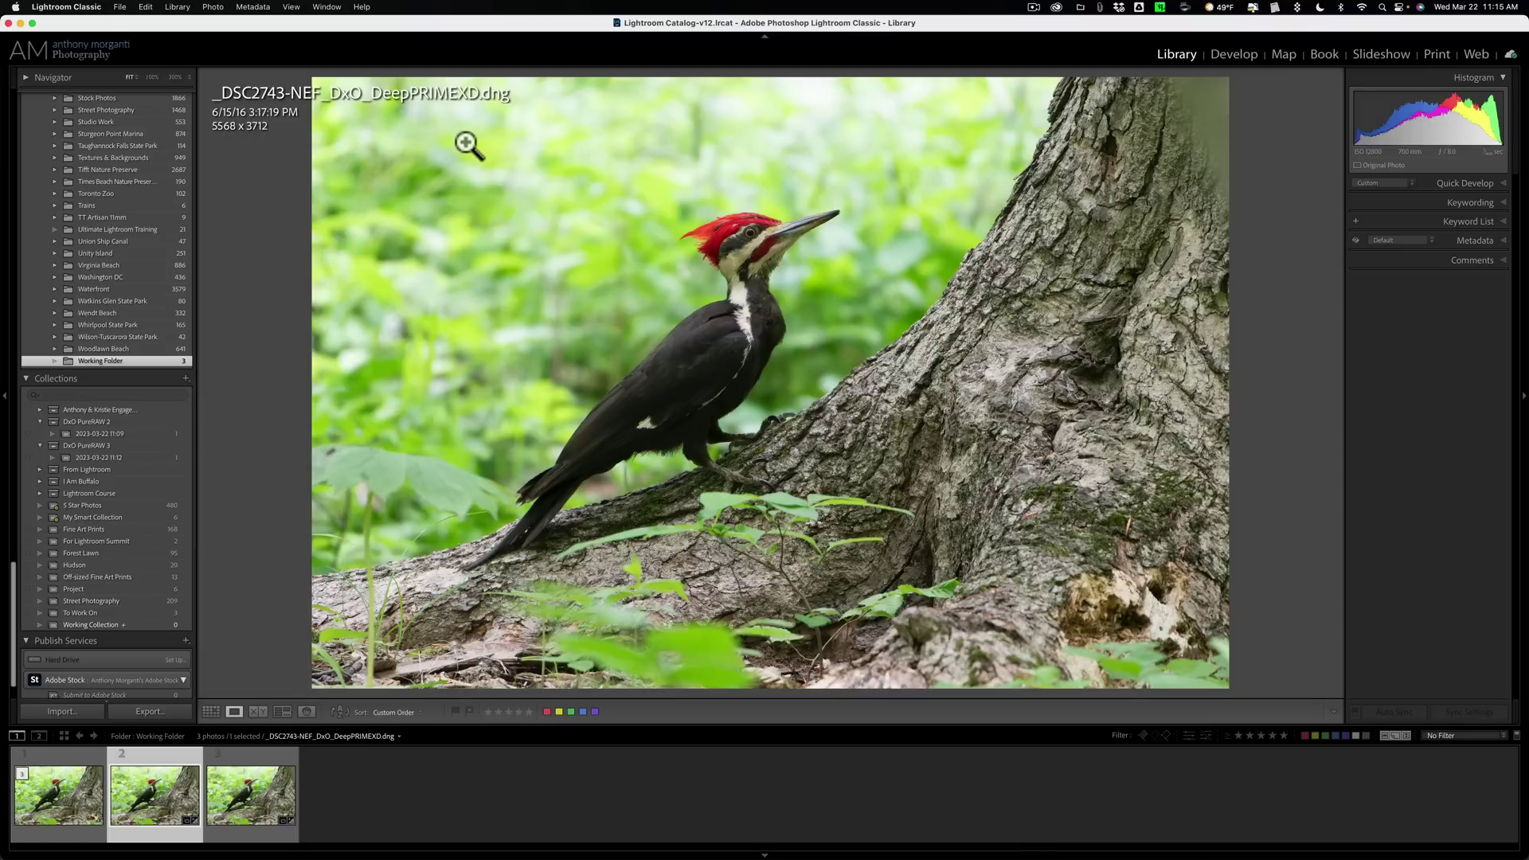
key("F2")
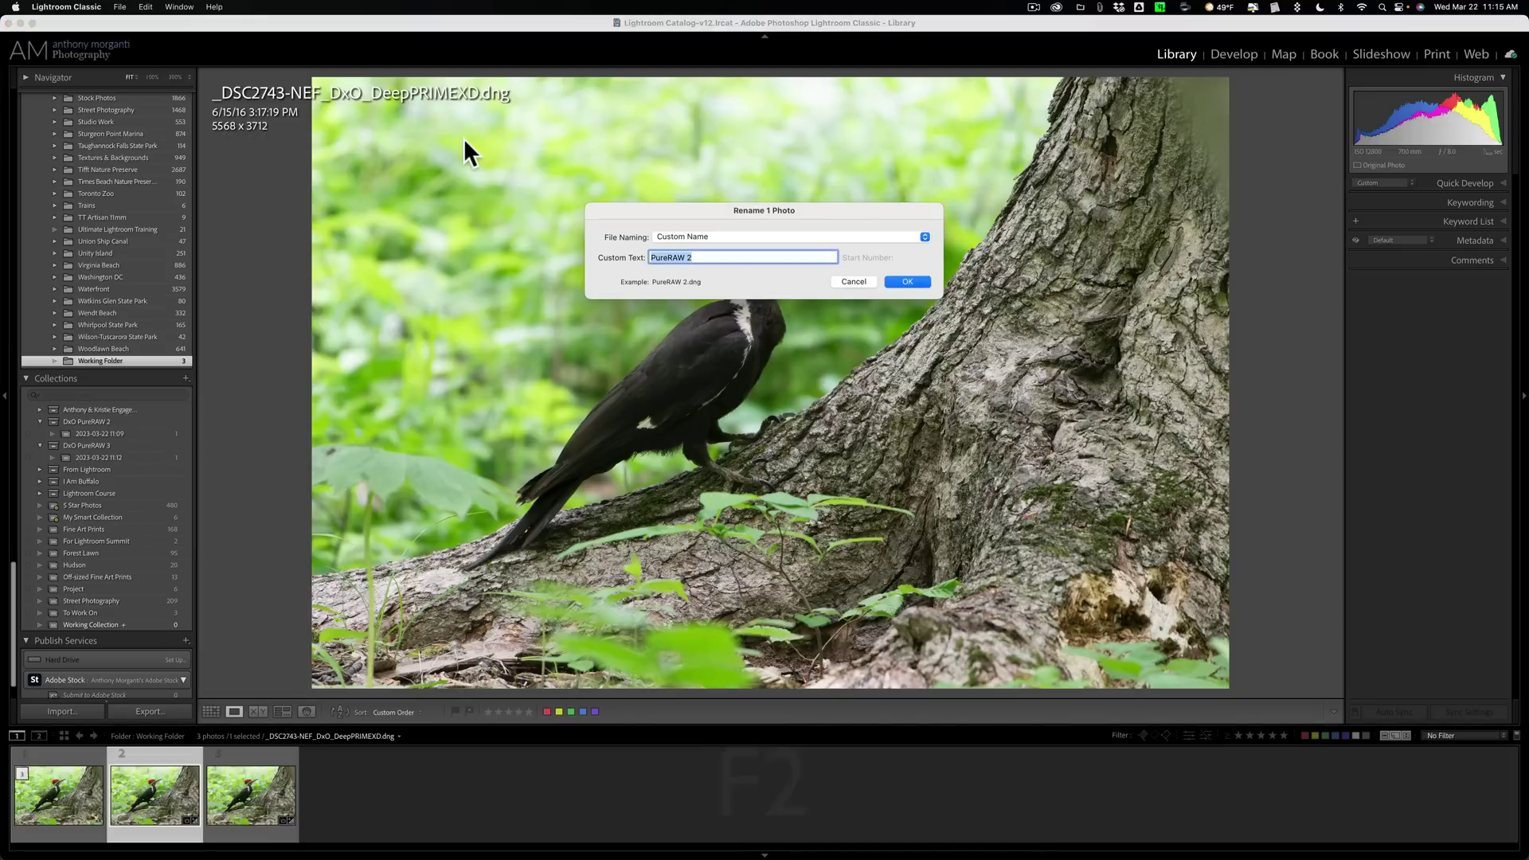
key("Right")
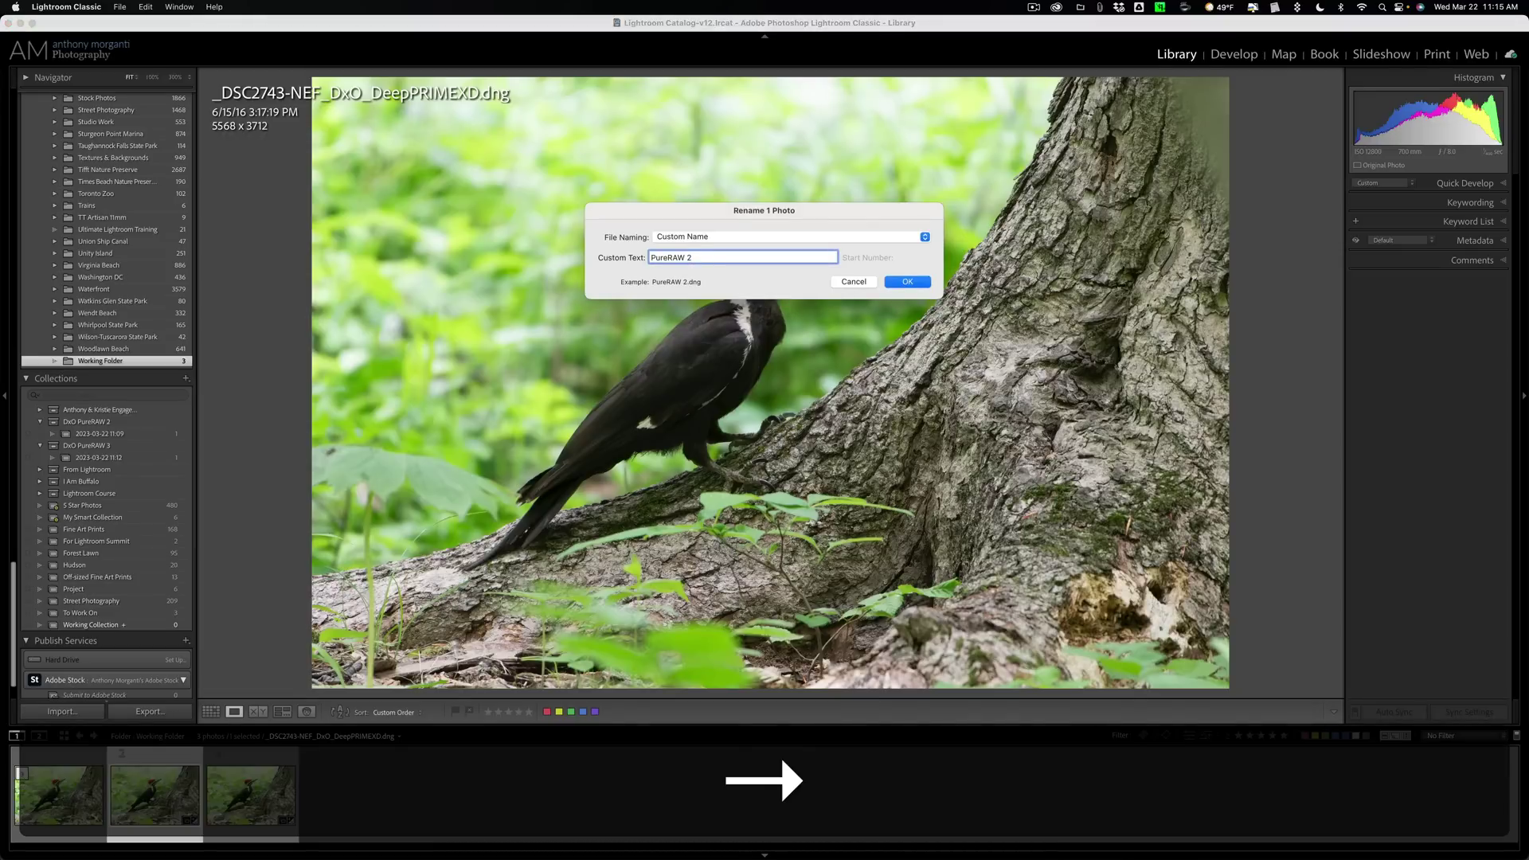
key("BackSpace")
type("3")
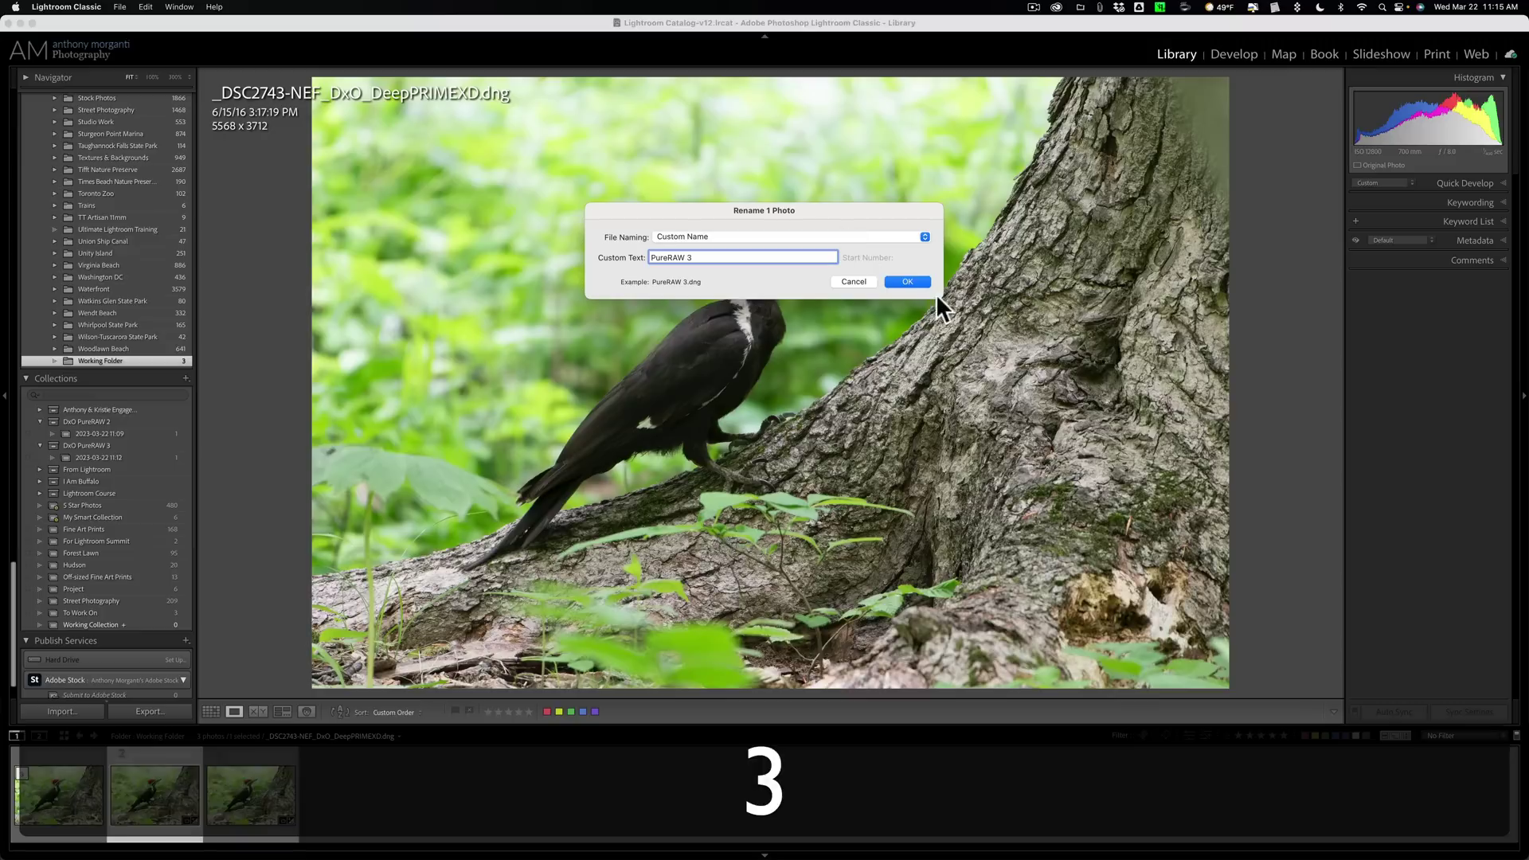
left_click(912, 280)
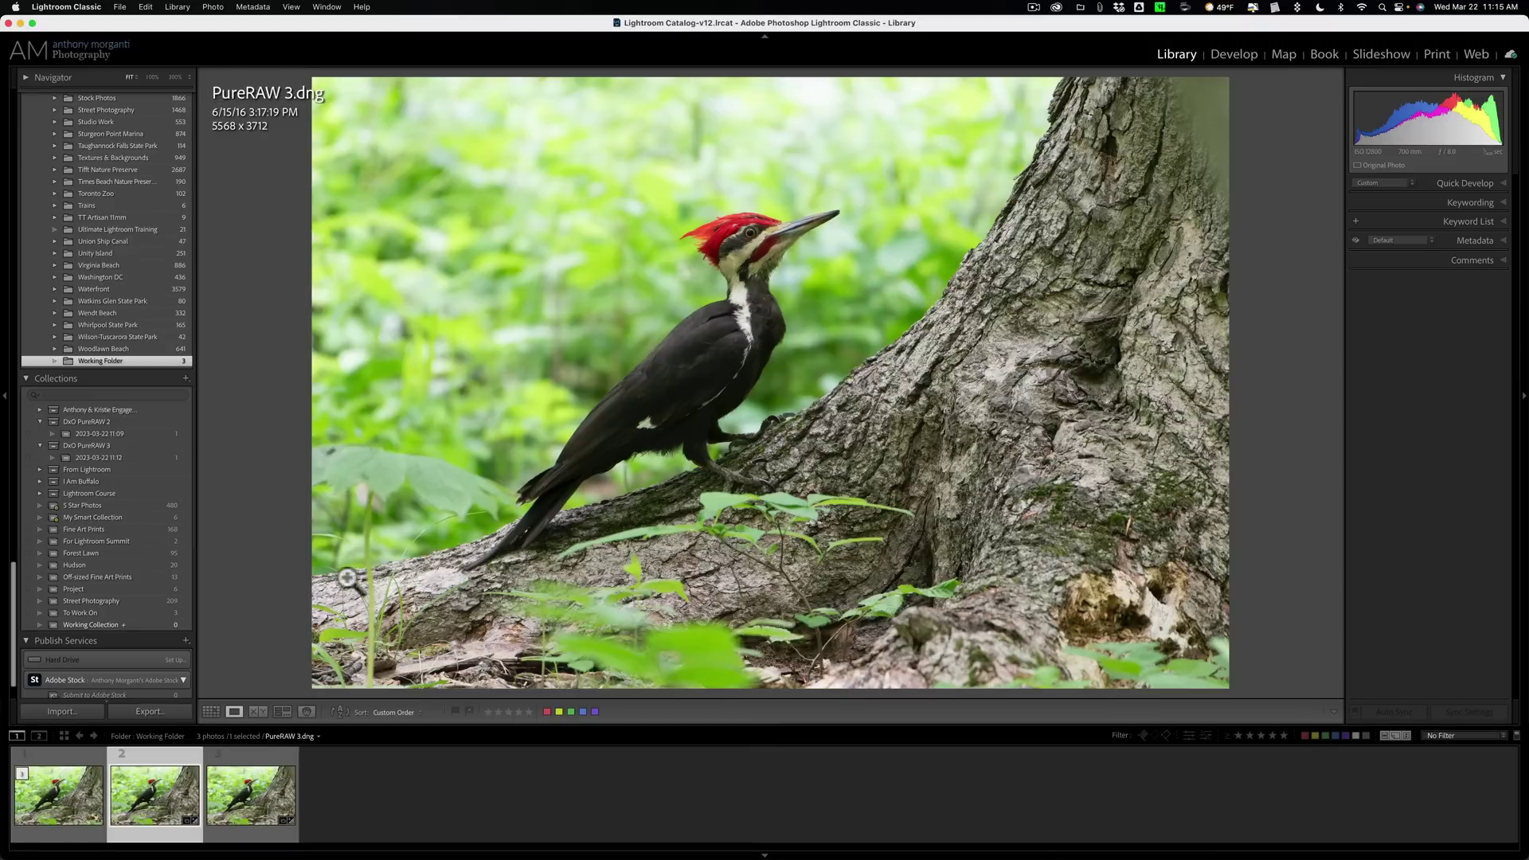
Select the original _DSC2743.NEF and magnify the woodpecker's head
left_click(68, 790)
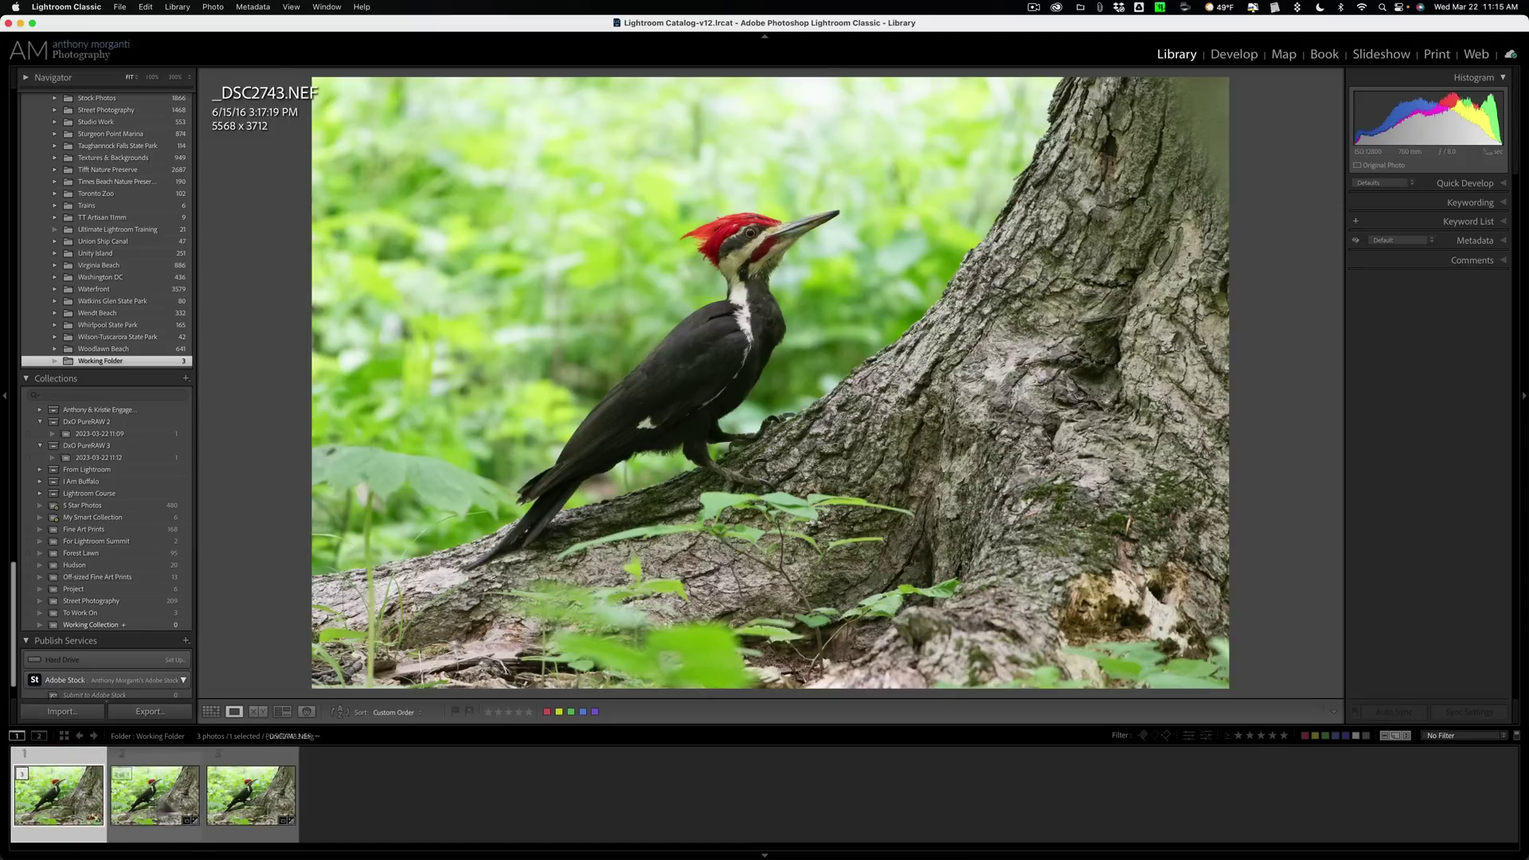
left_click(139, 796)
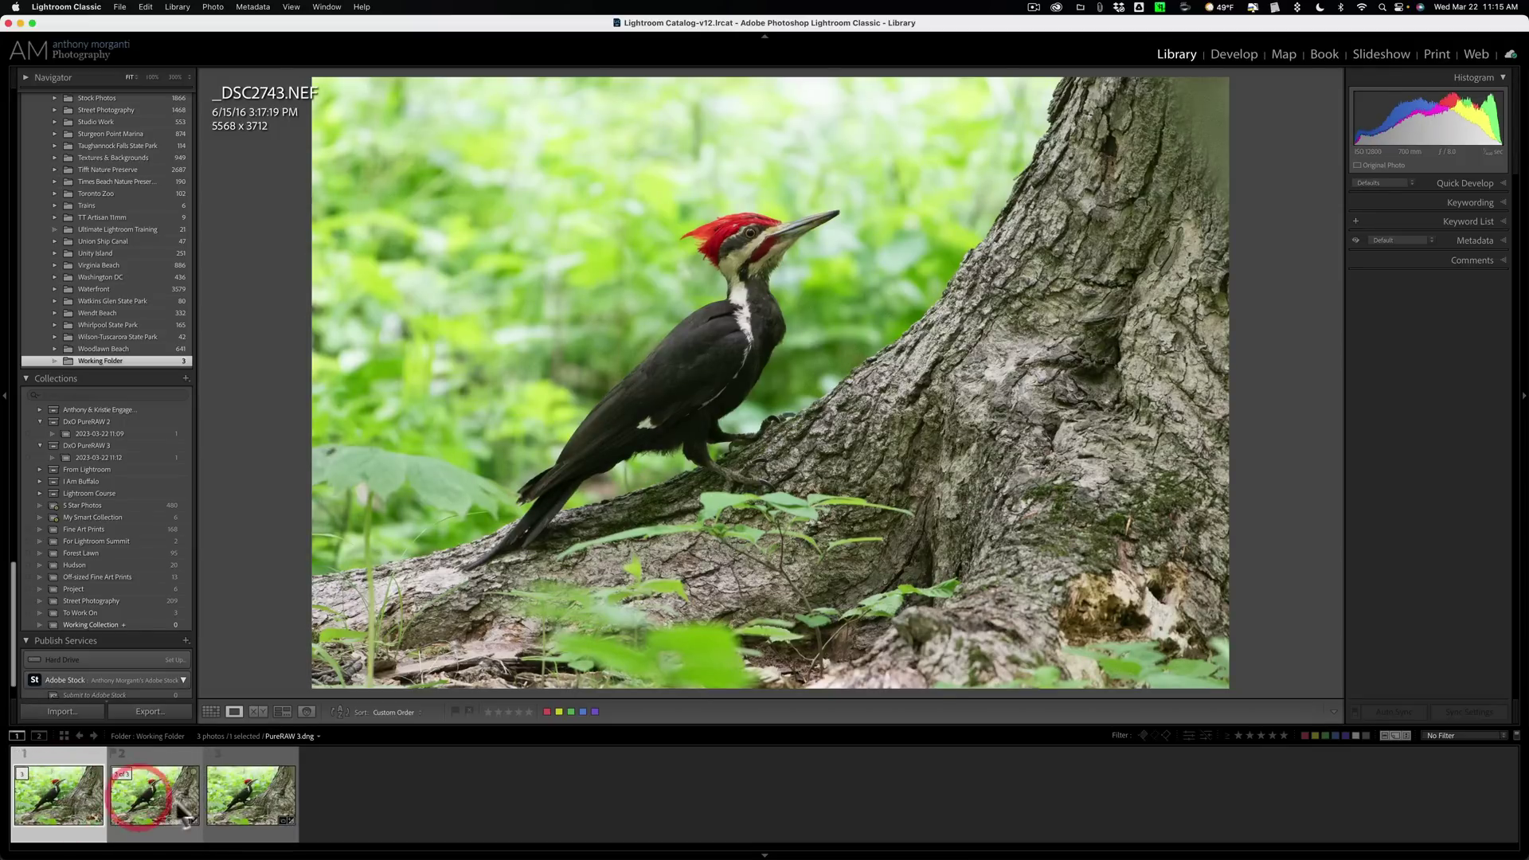
left_click(248, 792)
left_click(52, 790)
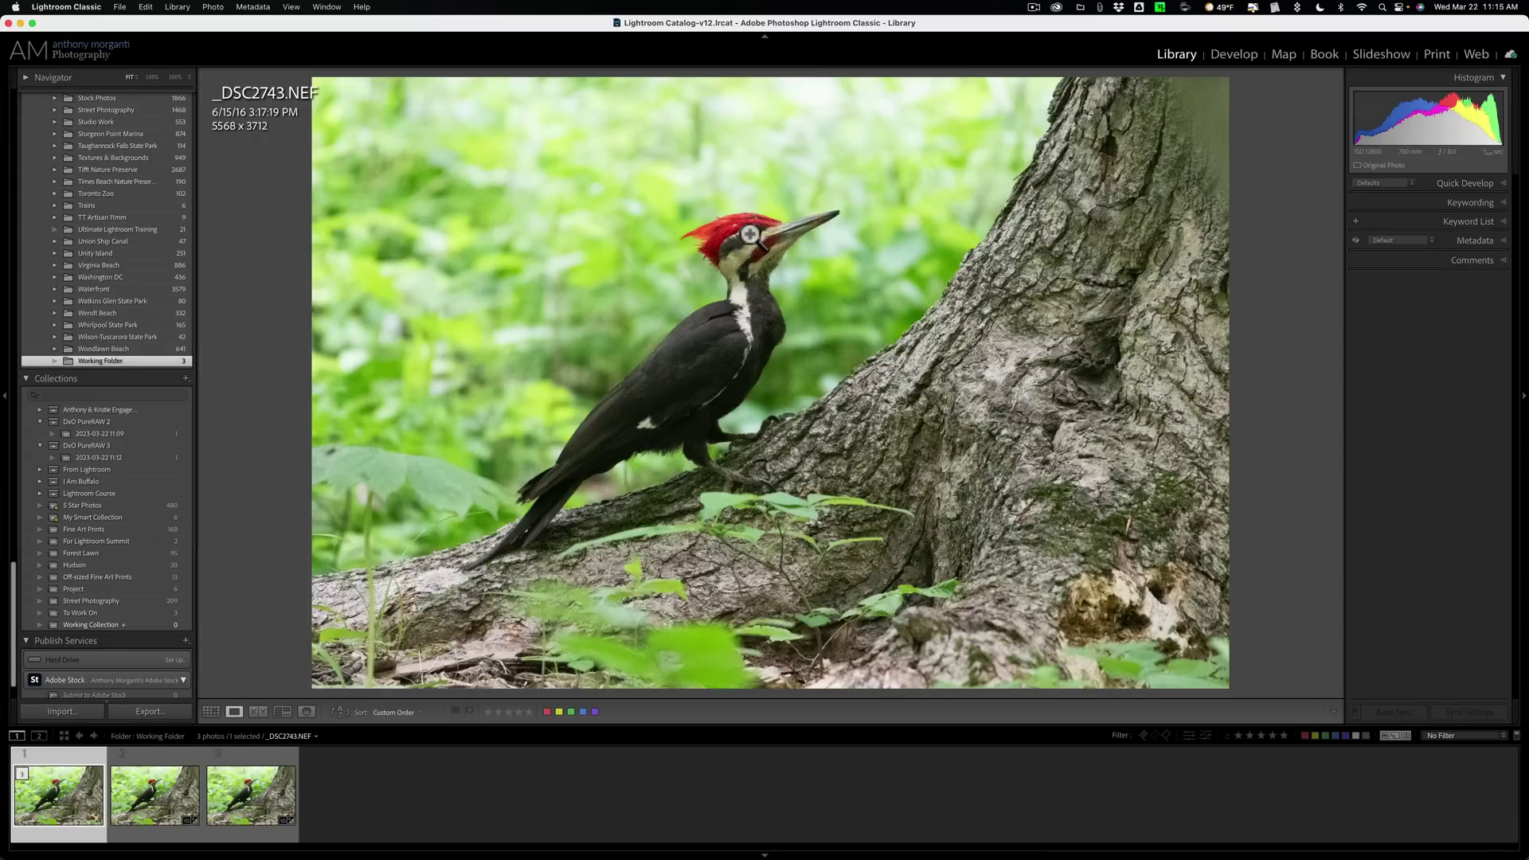
left_click(749, 233)
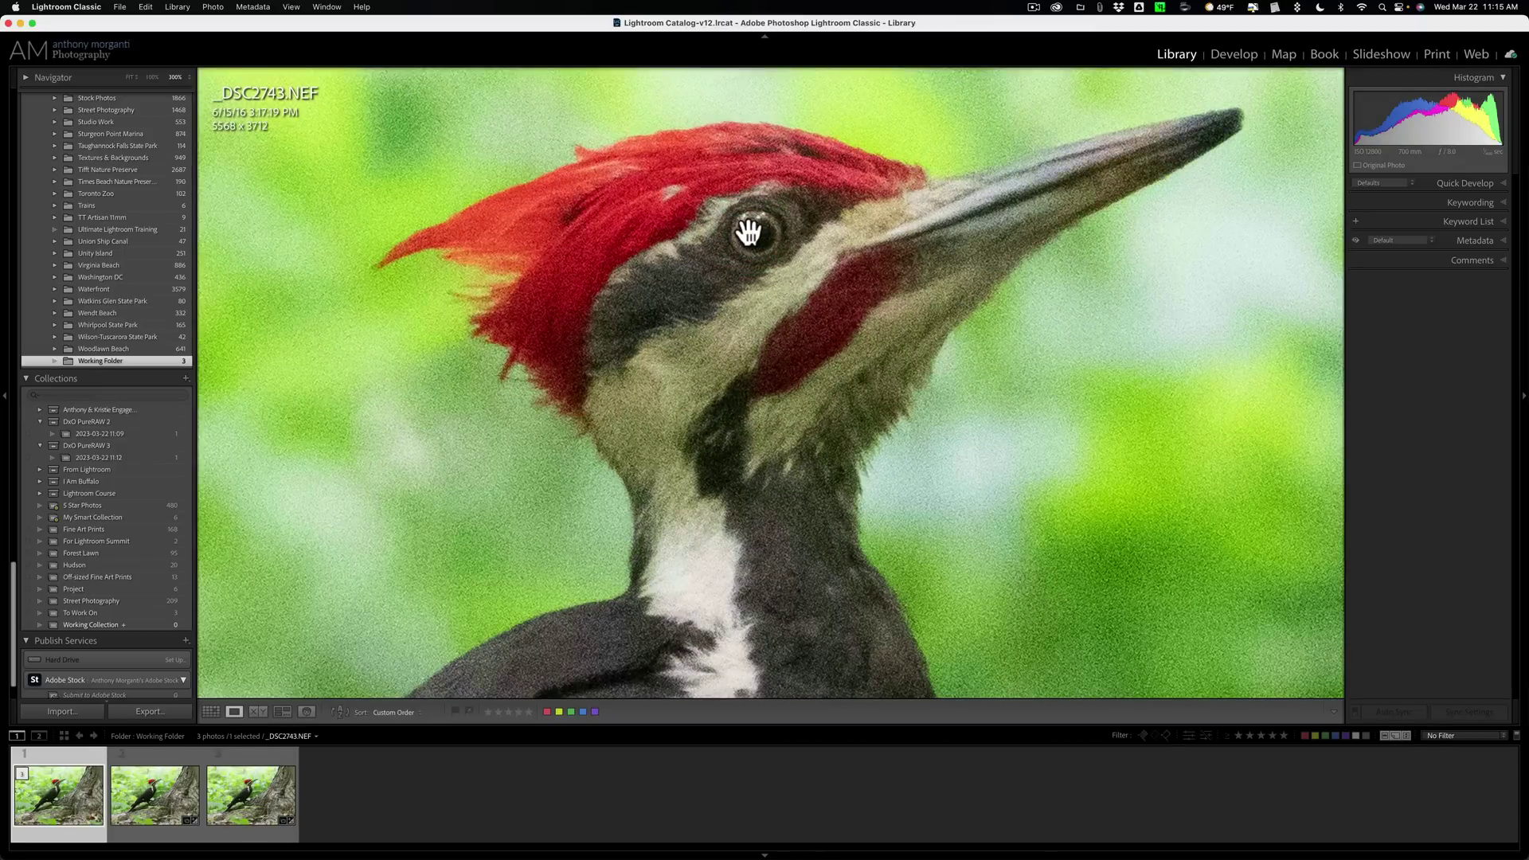
Lock the zoom position and compare the head close-up between the NEF and PureRAW 2
left_click(287, 6)
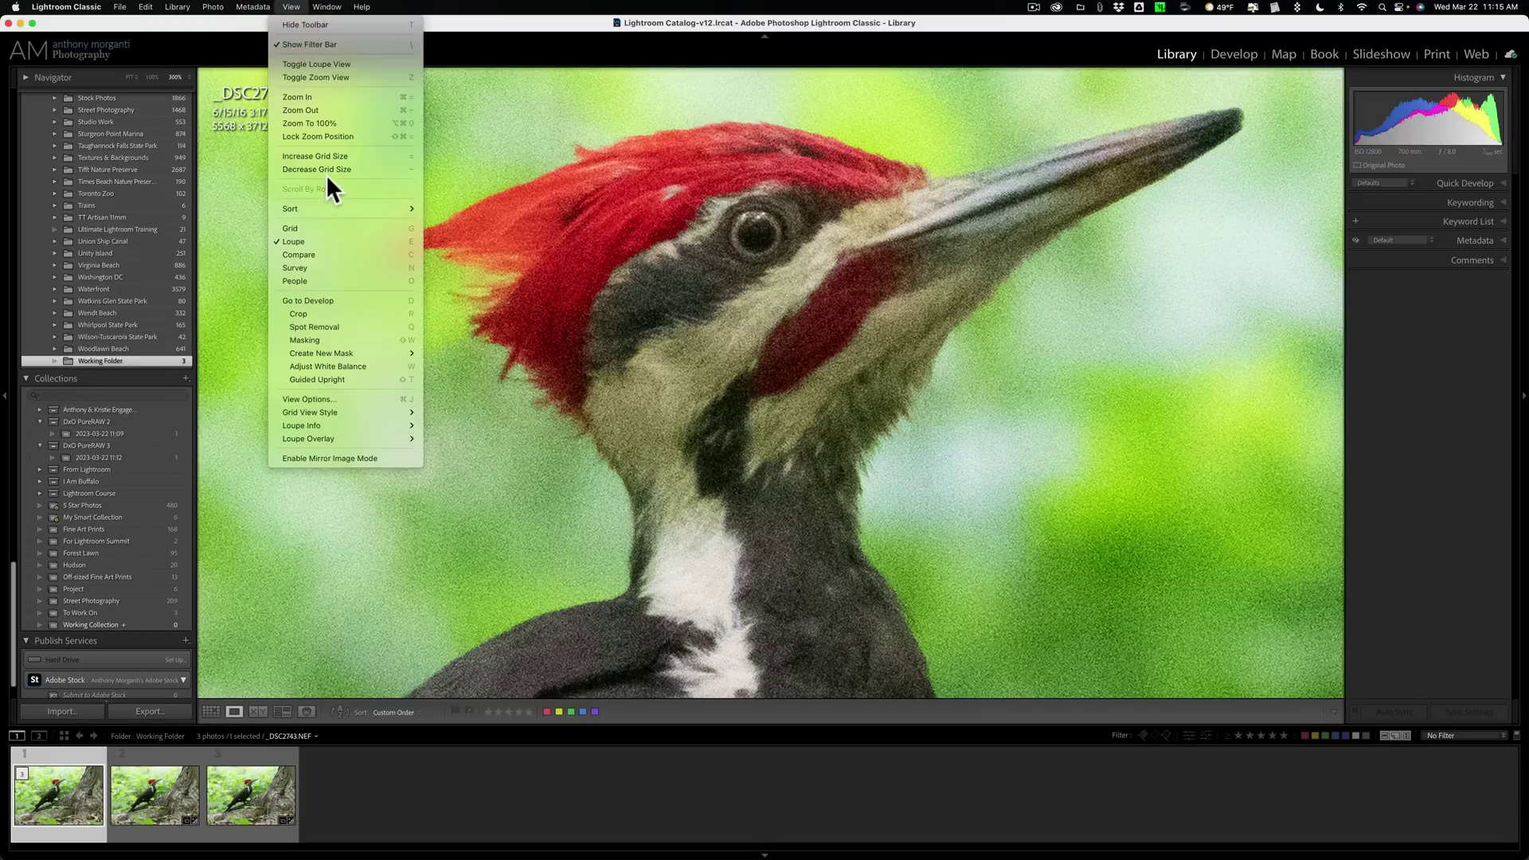
left_click(322, 136)
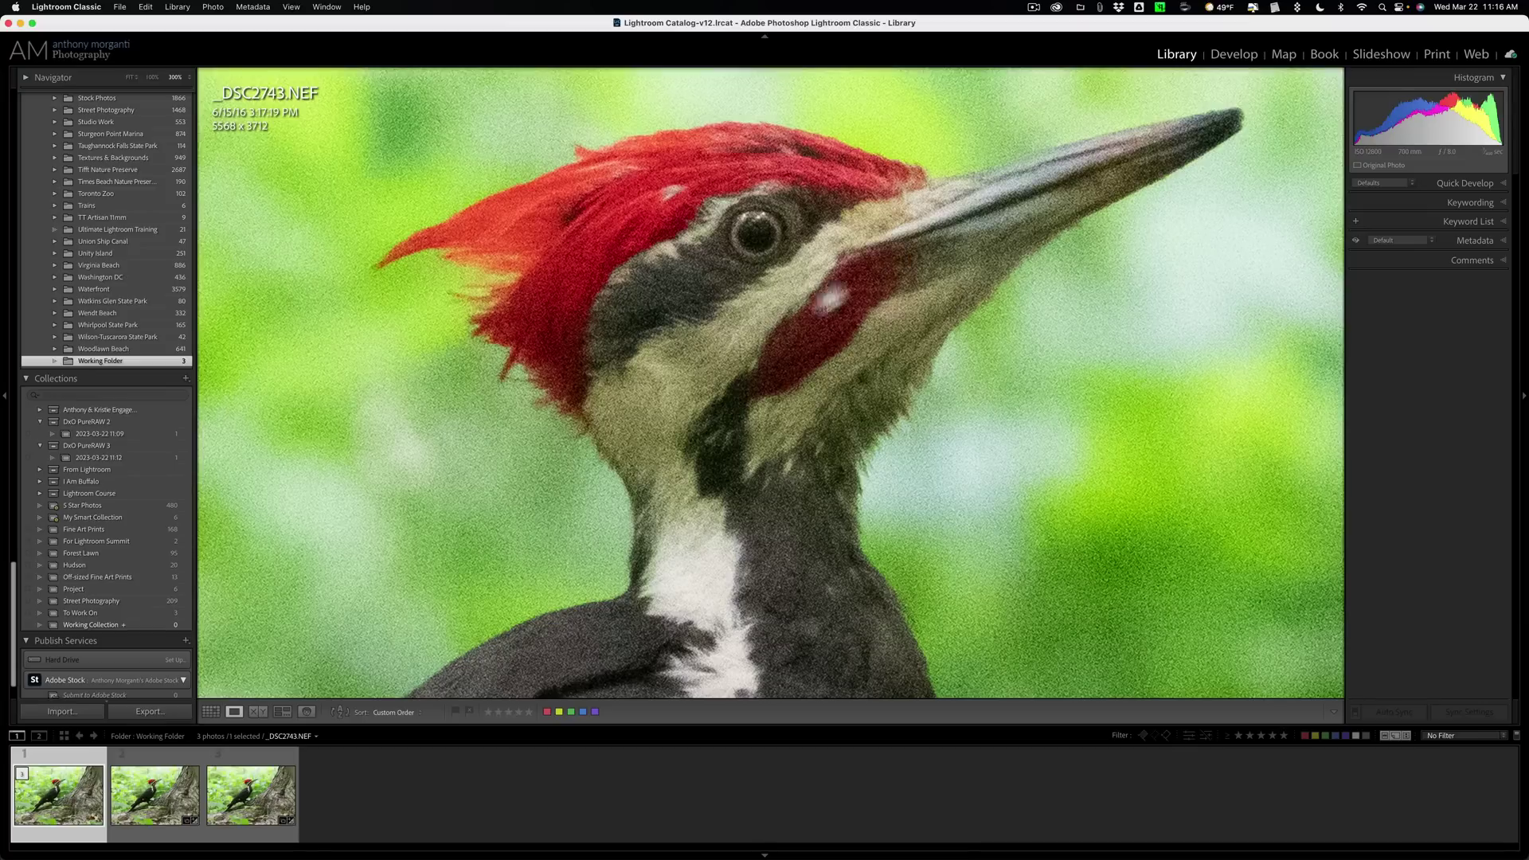
left_click(151, 786)
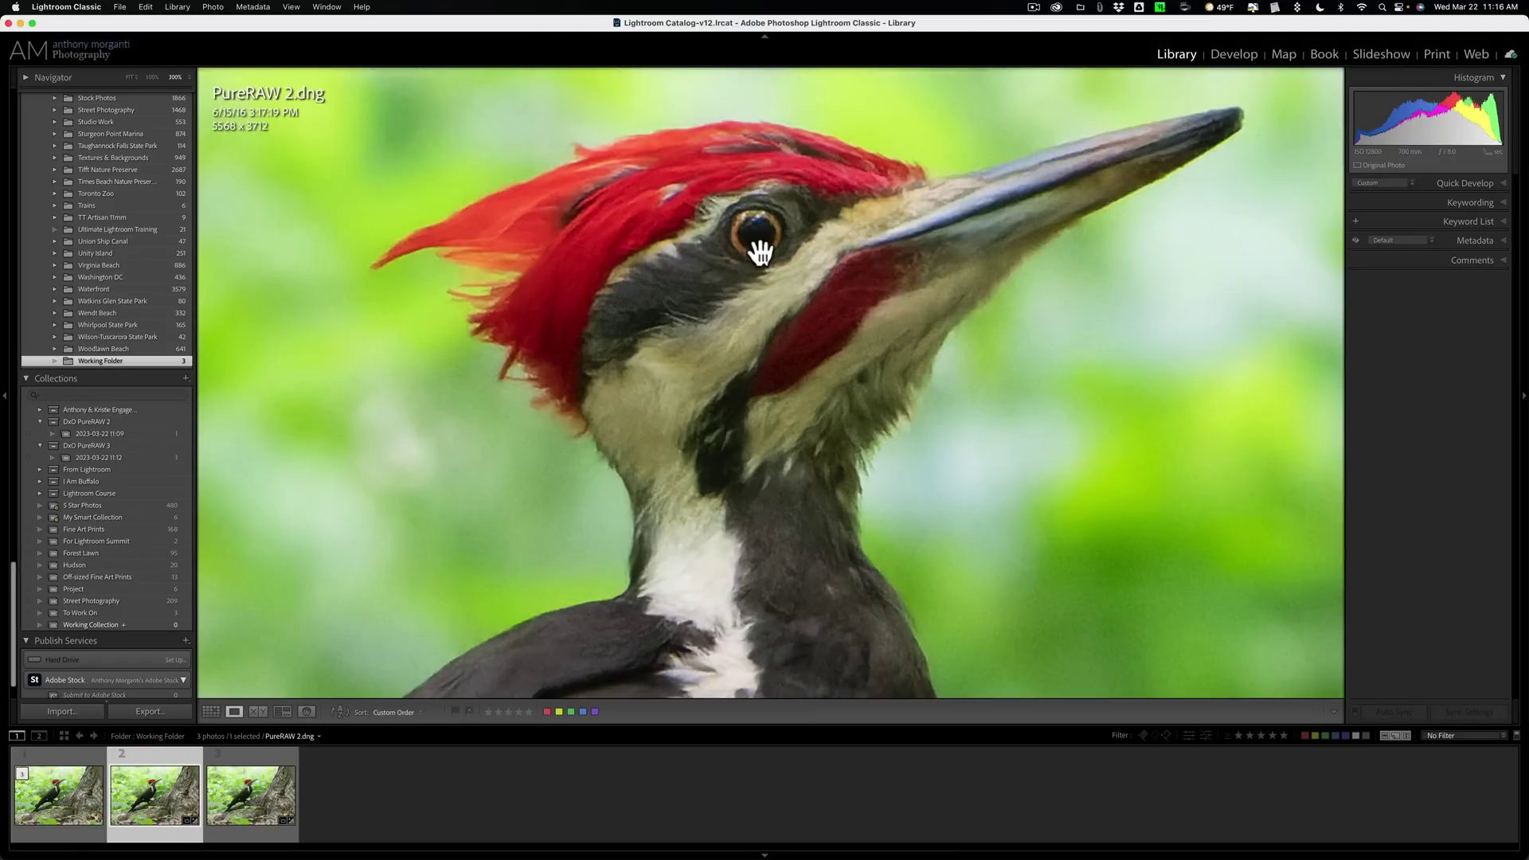
left_click(60, 800)
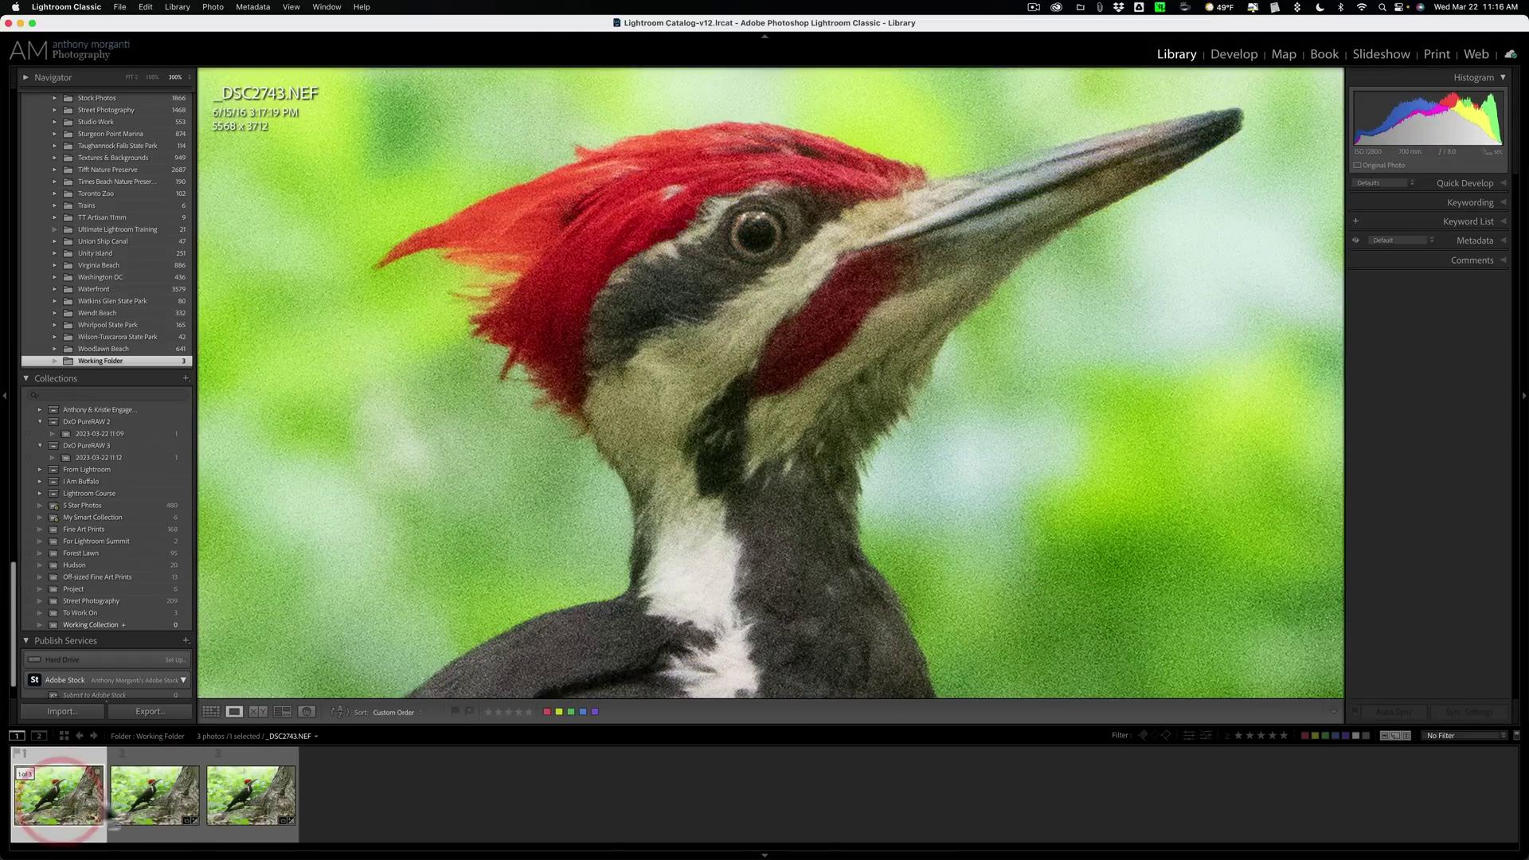
left_click(156, 795)
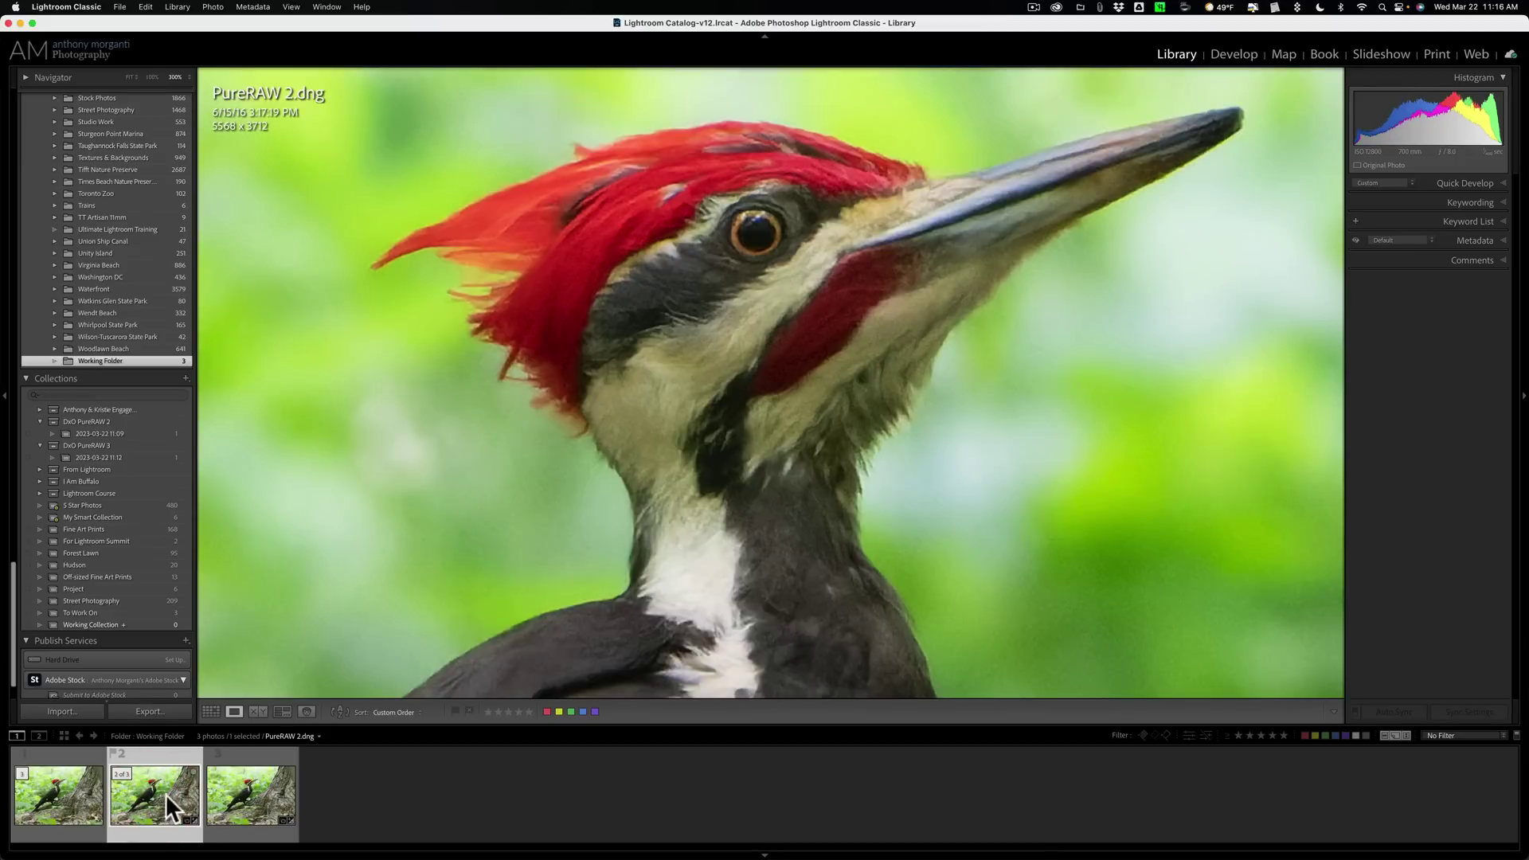
Alternate the head close-up between PureRAW 2 and PureRAW 3, ending on PureRAW 3
left_click(259, 795)
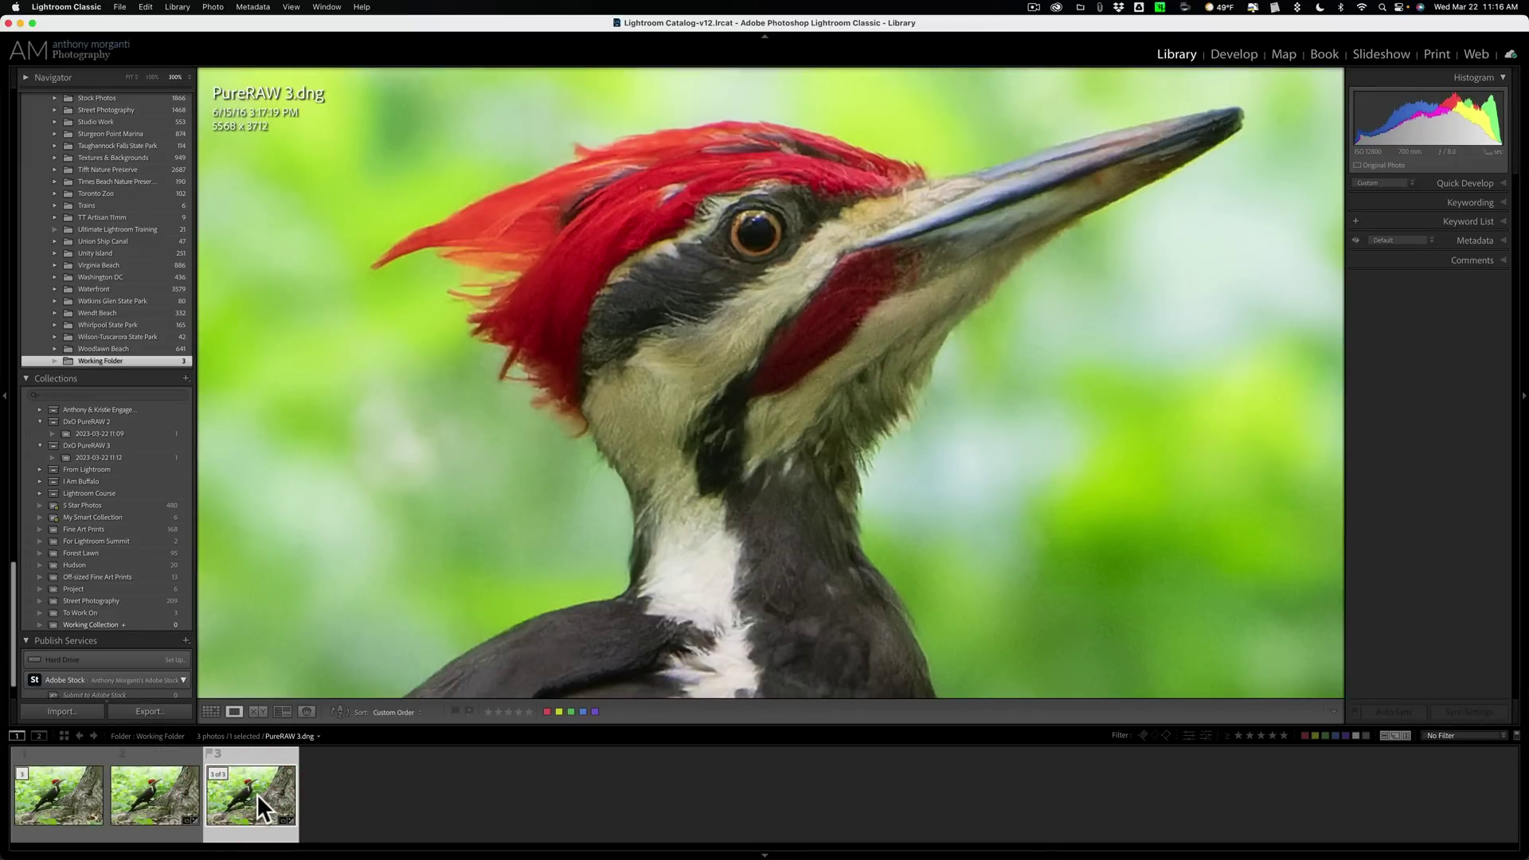
left_click(180, 796)
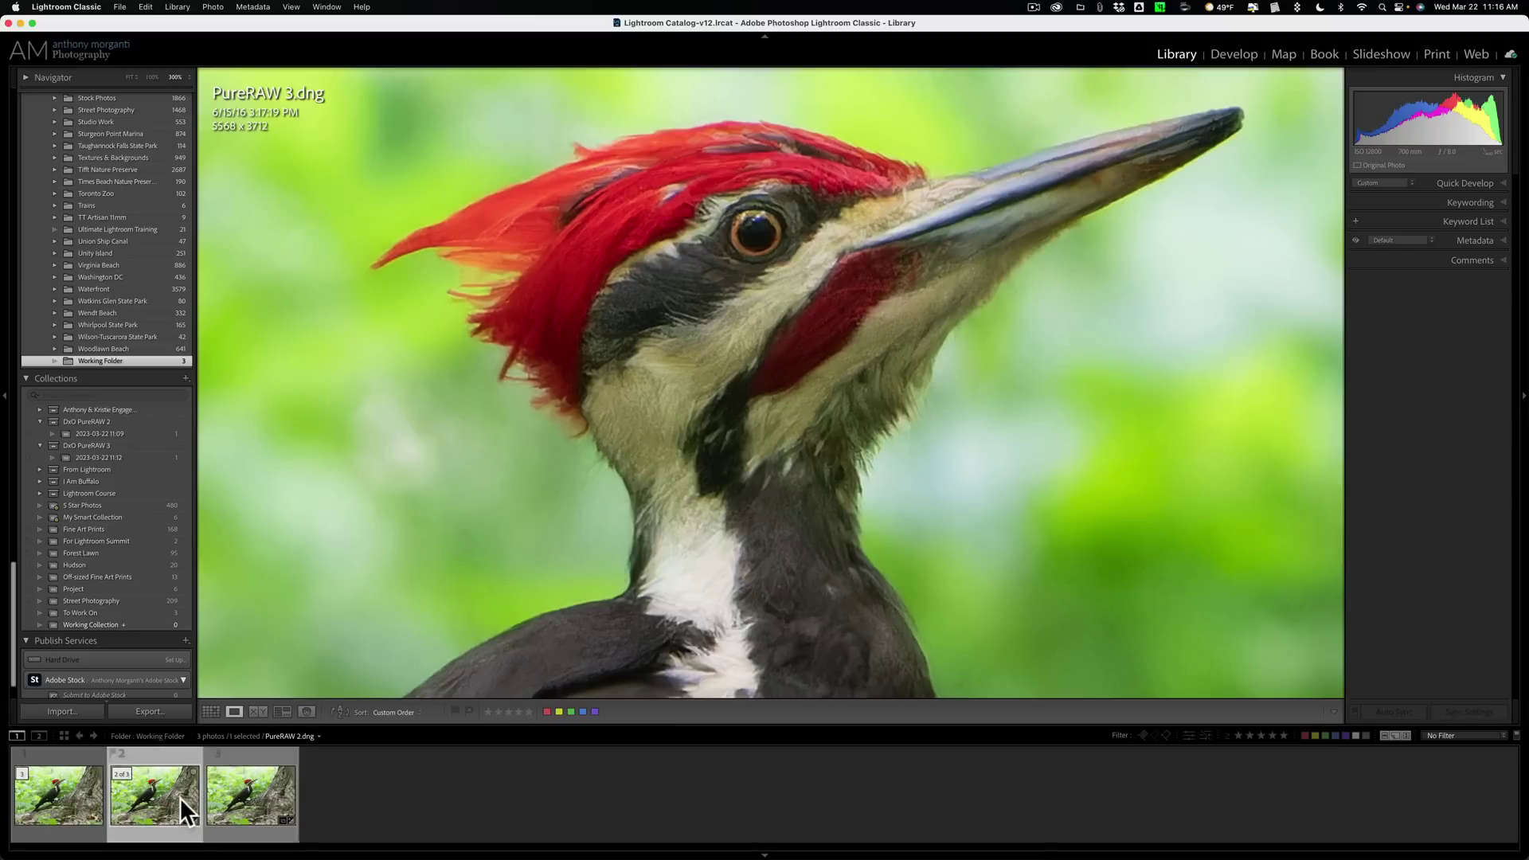
left_click(256, 800)
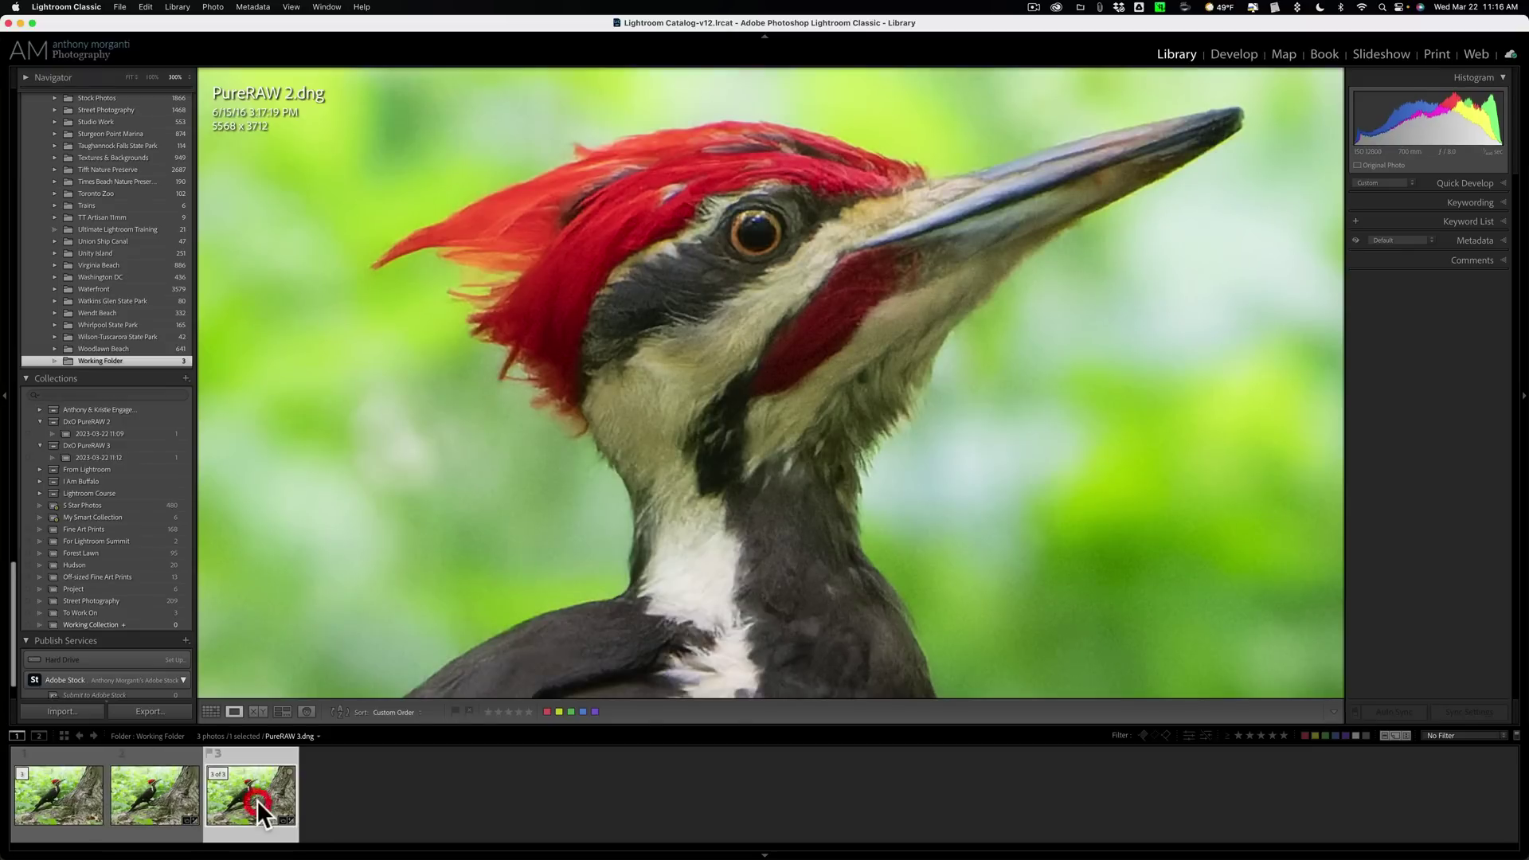
left_click(166, 796)
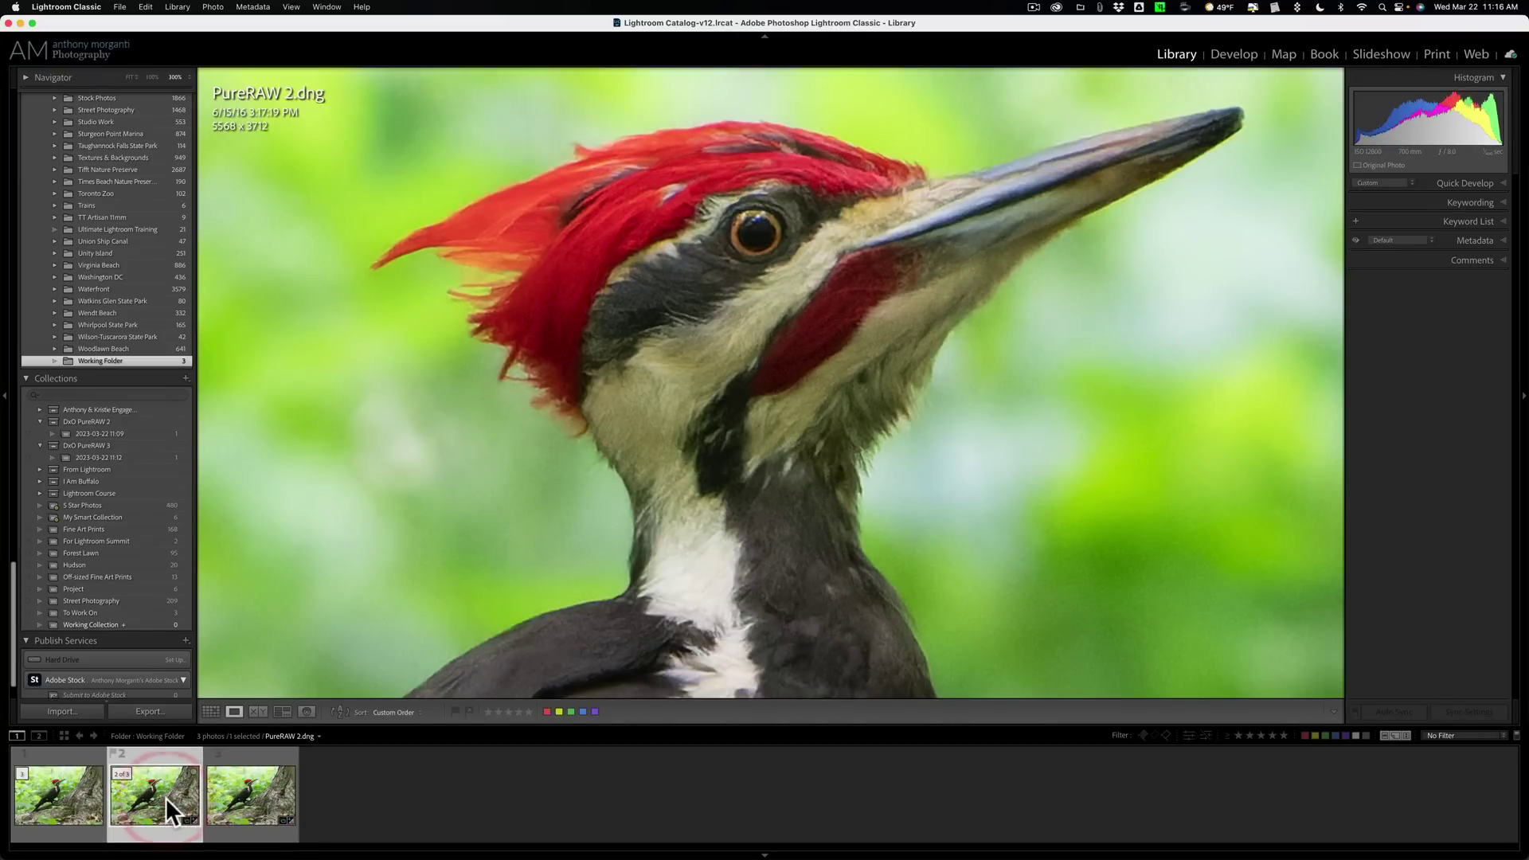
left_click(245, 794)
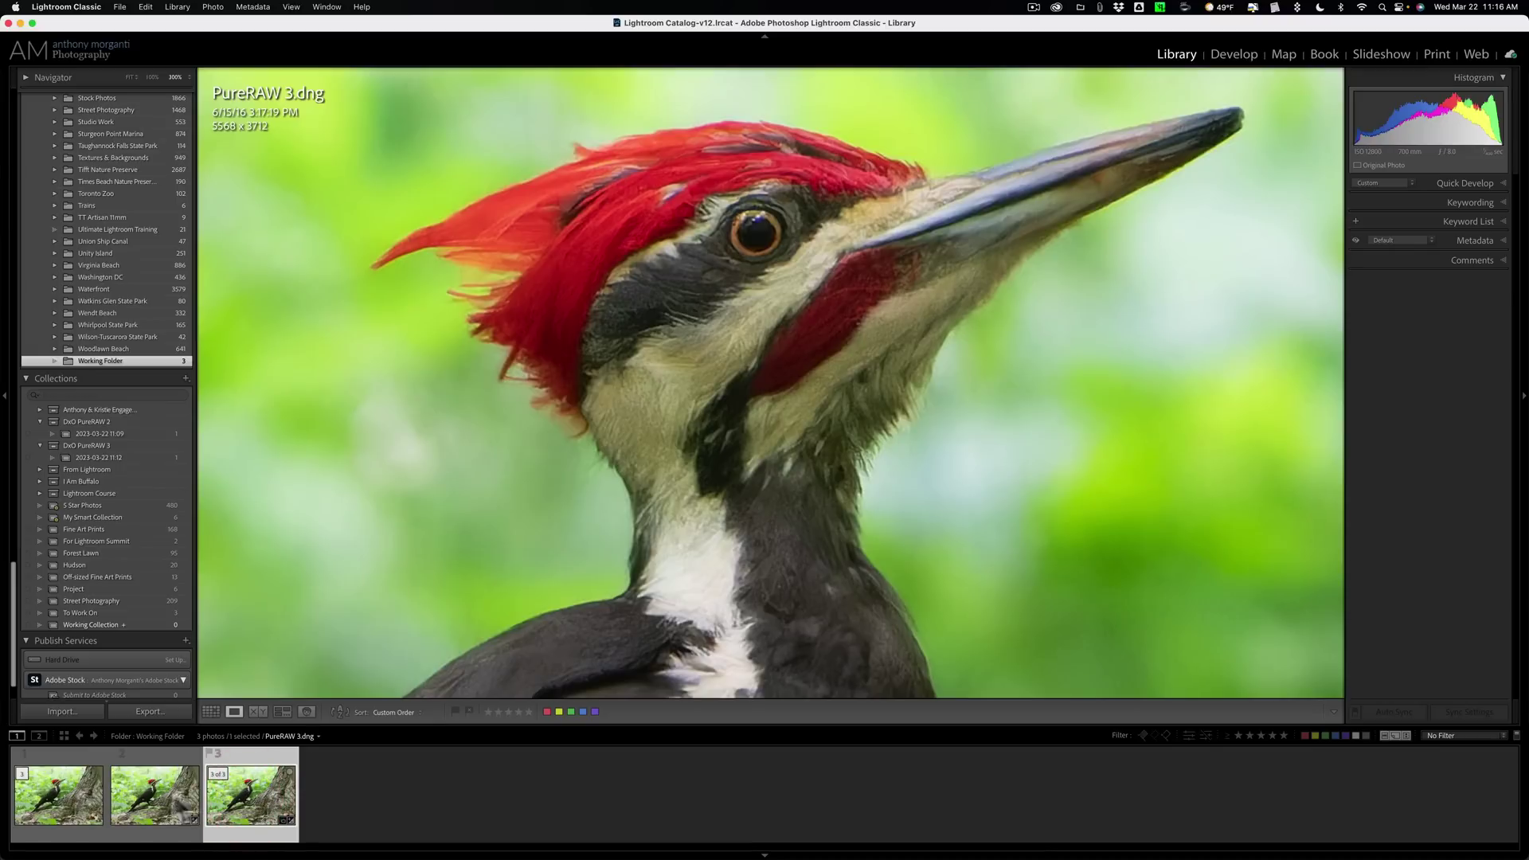
left_click(152, 792)
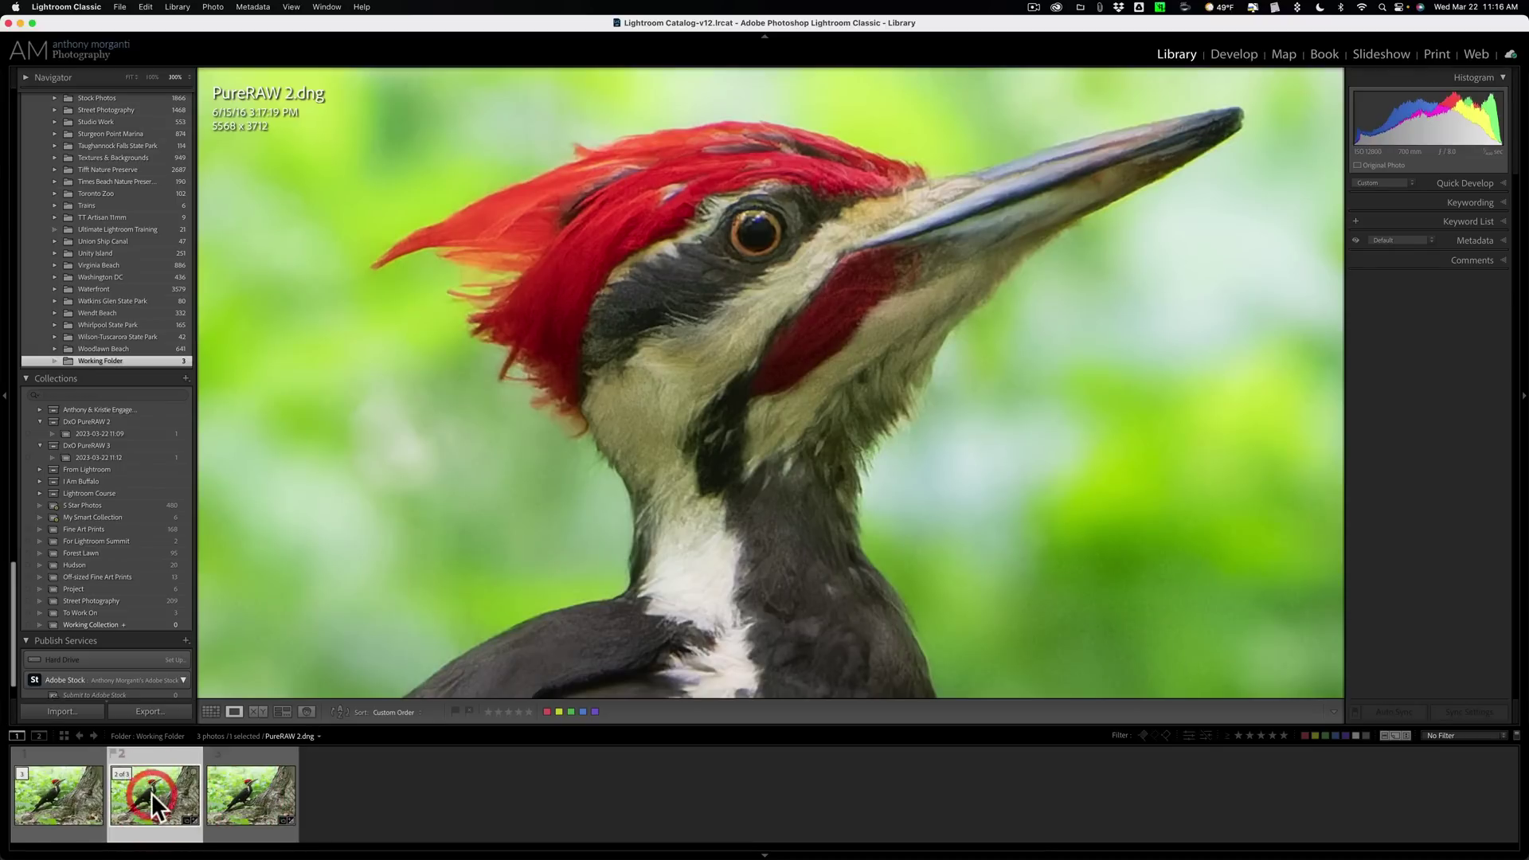
left_click(290, 795)
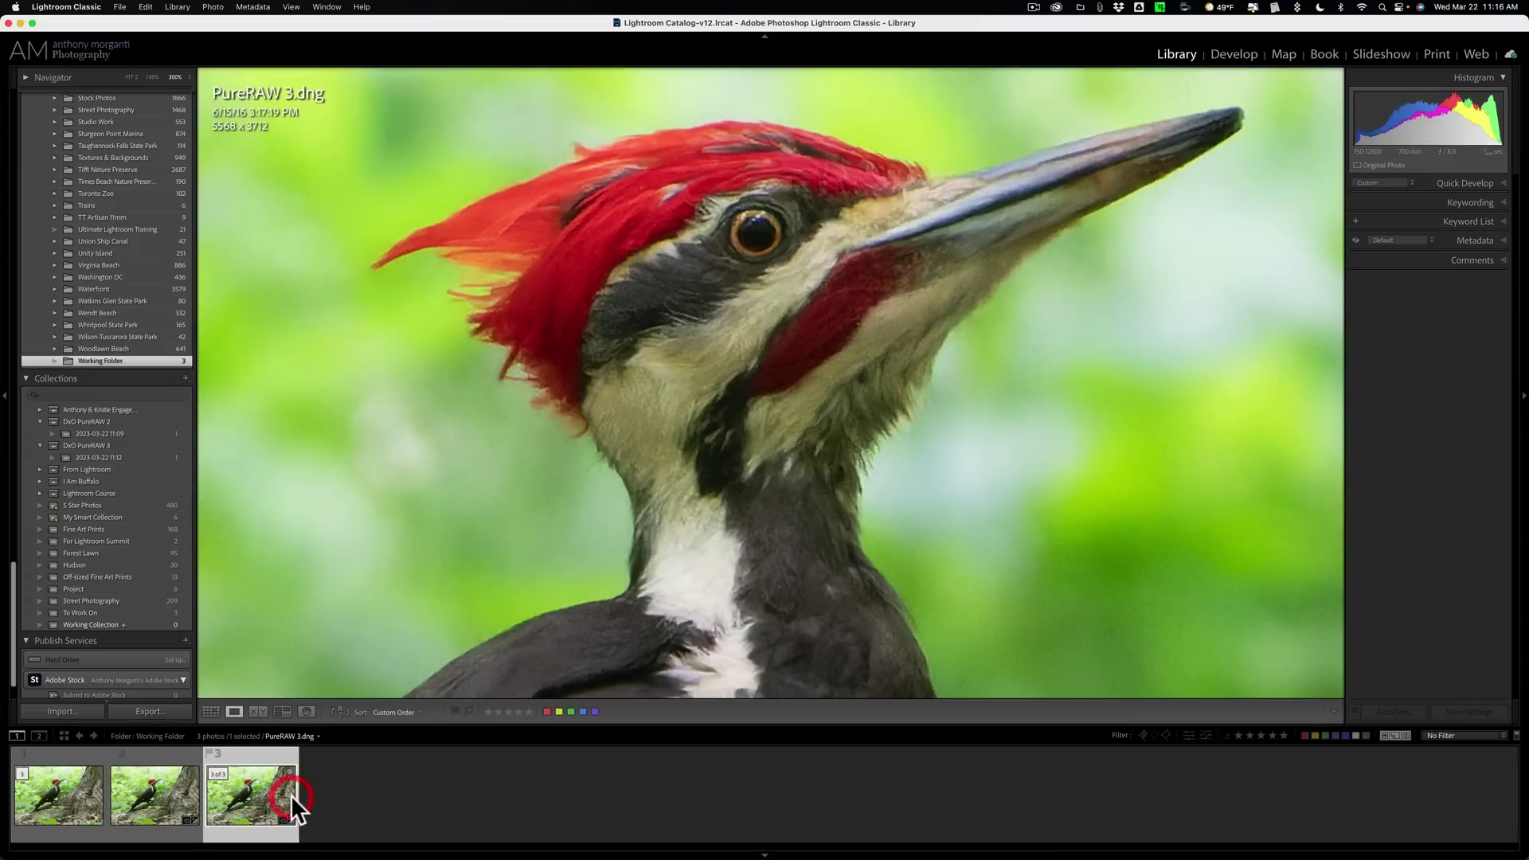
Zoom the original NEF into the green background, framing the bark edge and bokeh
left_click(836, 317)
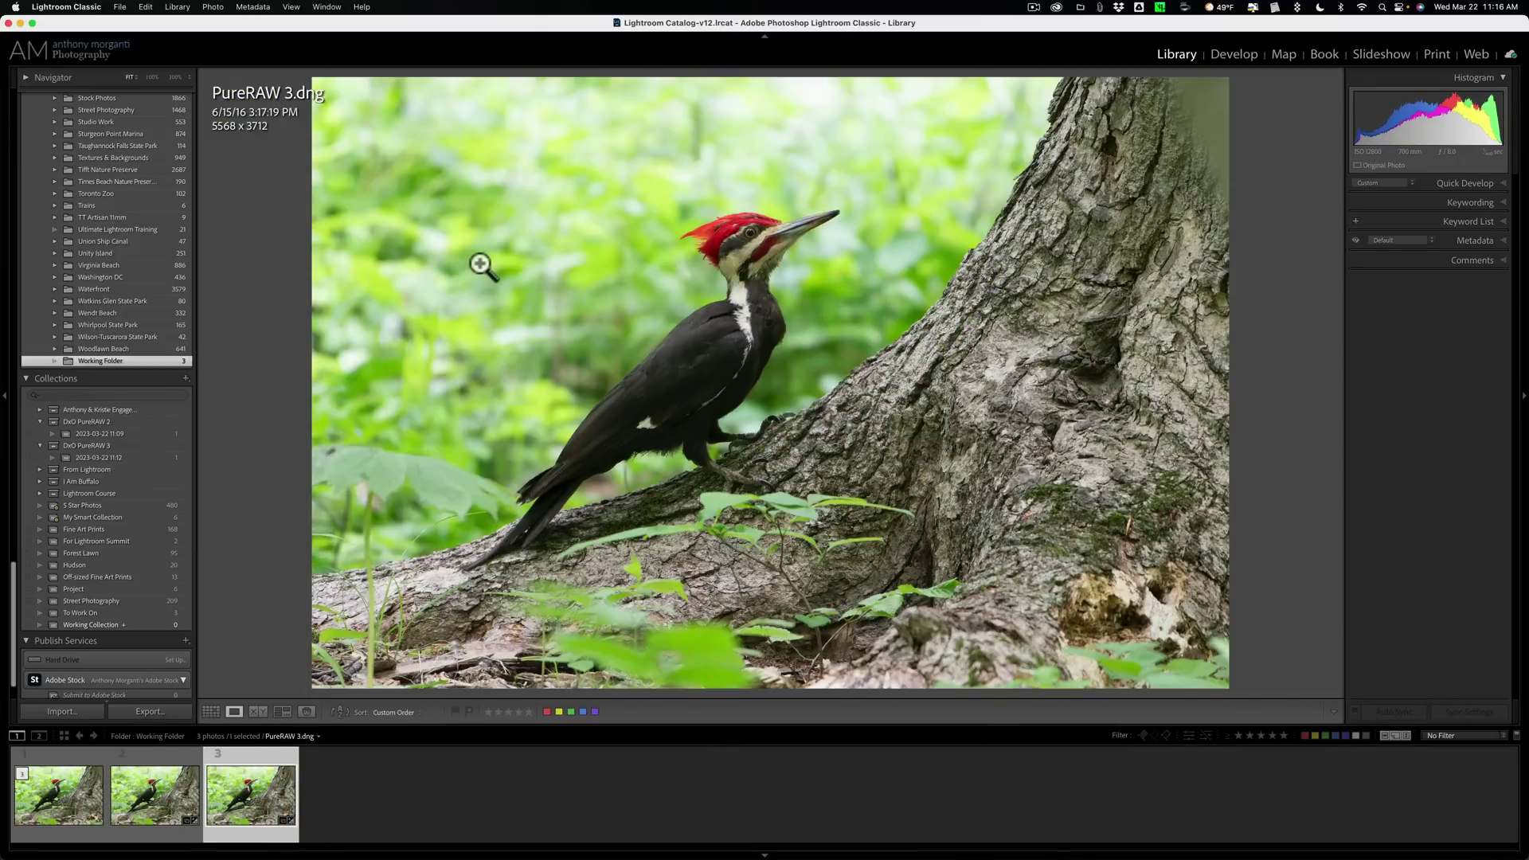
left_click(481, 263)
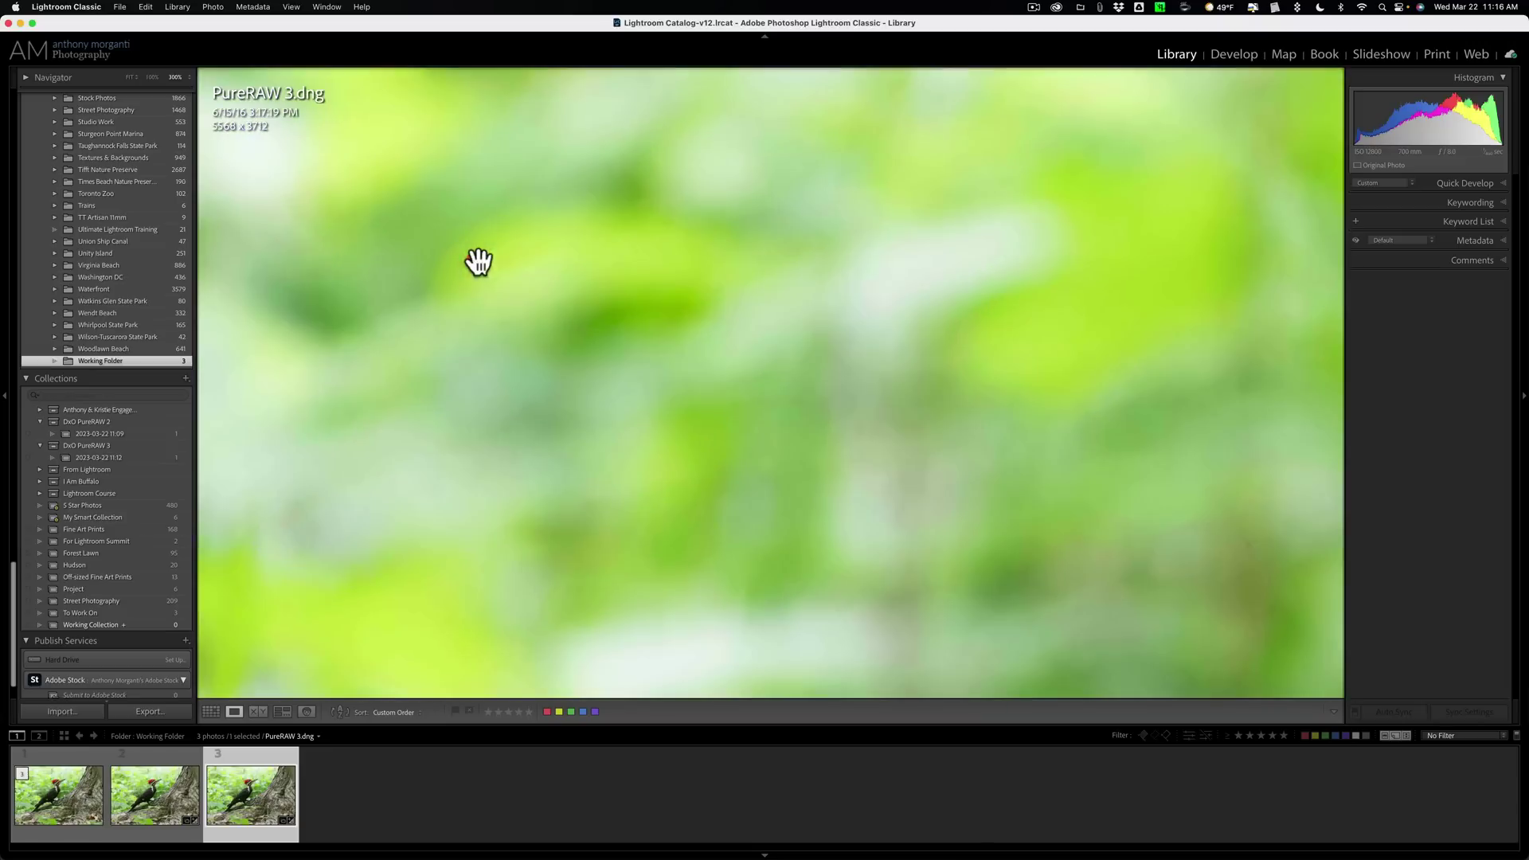
left_click(65, 793)
left_click_drag(1046, 431, 747, 172)
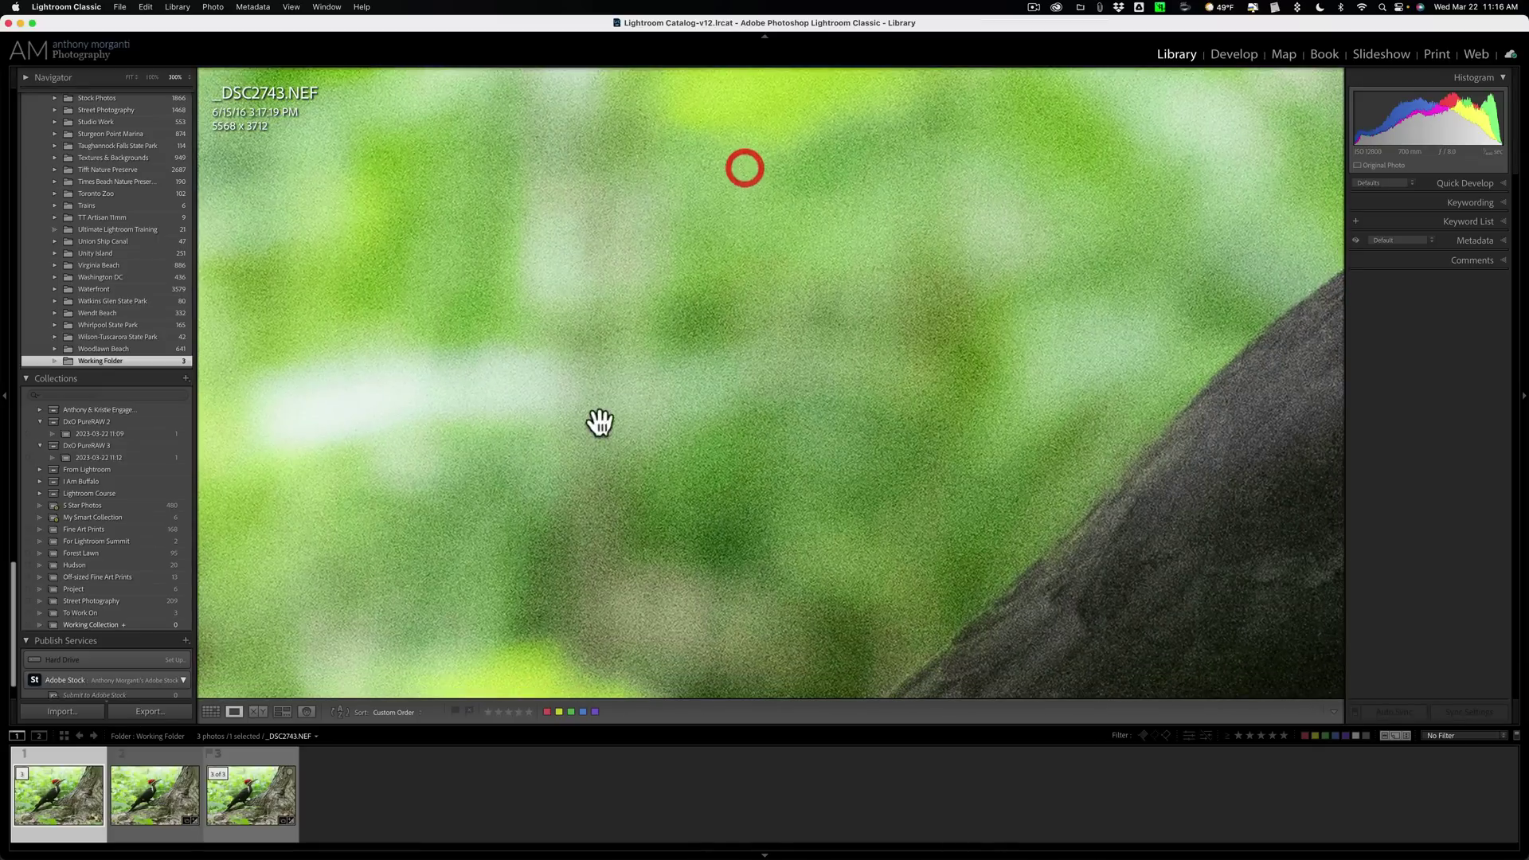
left_click_drag(597, 423, 689, 271)
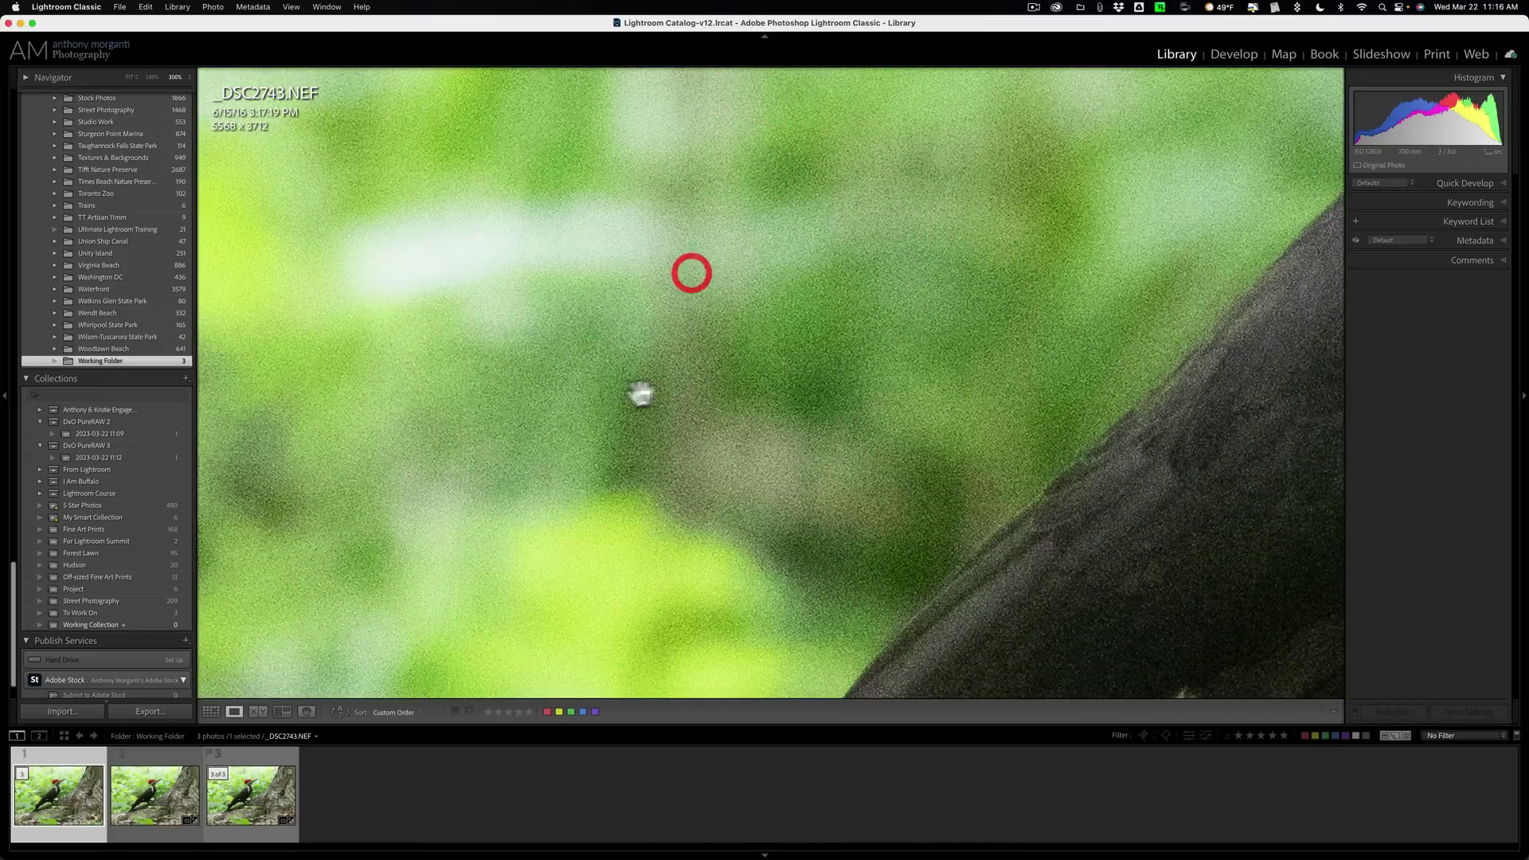
Alternate the background bokeh view between PureRAW 2 and PureRAW 3, ending on PureRAW 3
left_click(150, 787)
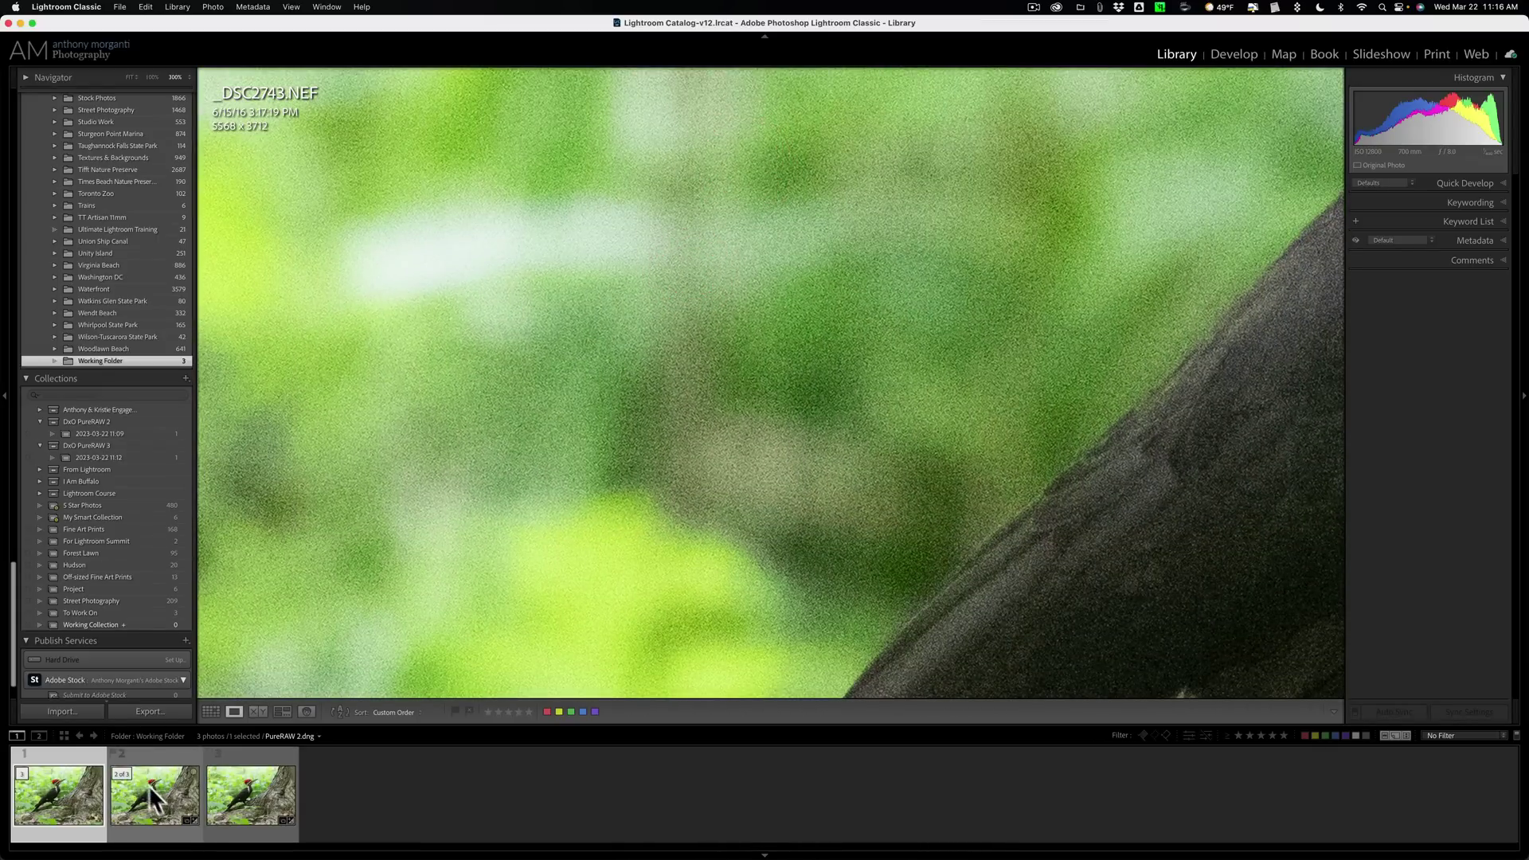
key("Left")
left_click(142, 800)
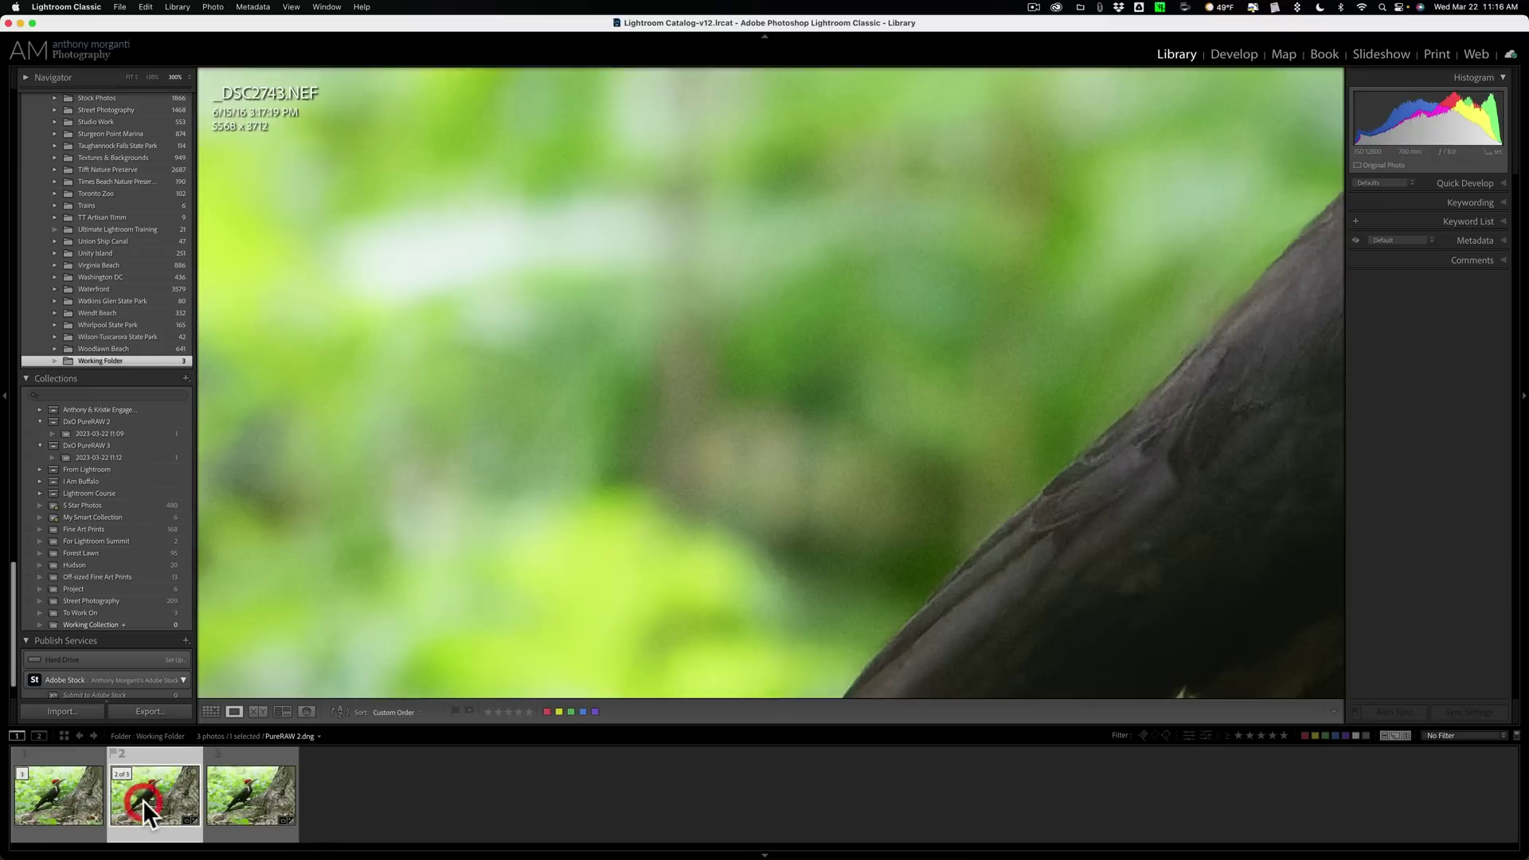
left_click(261, 802)
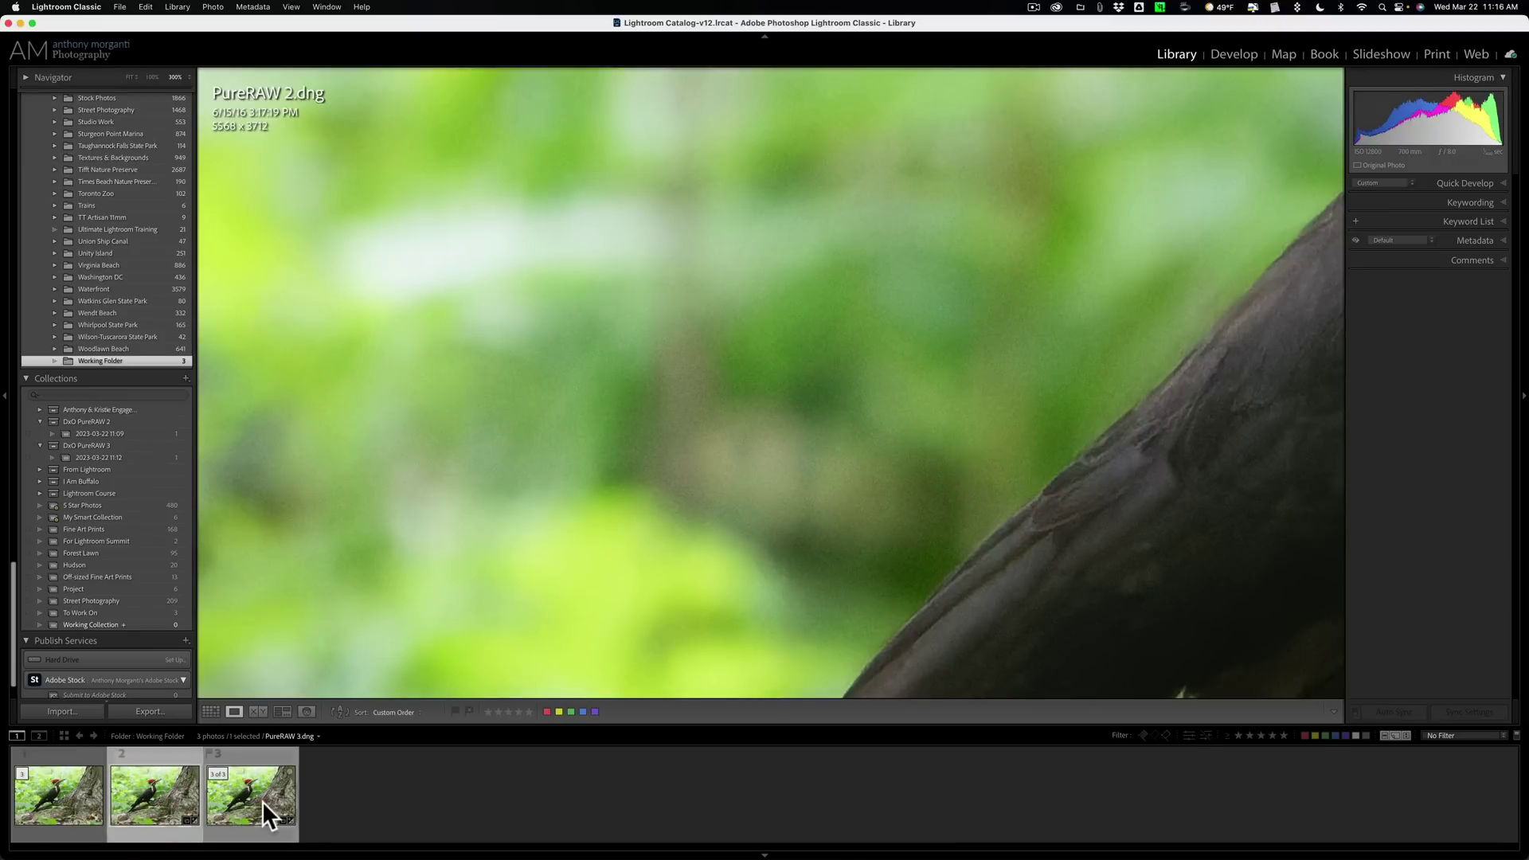
left_click(159, 796)
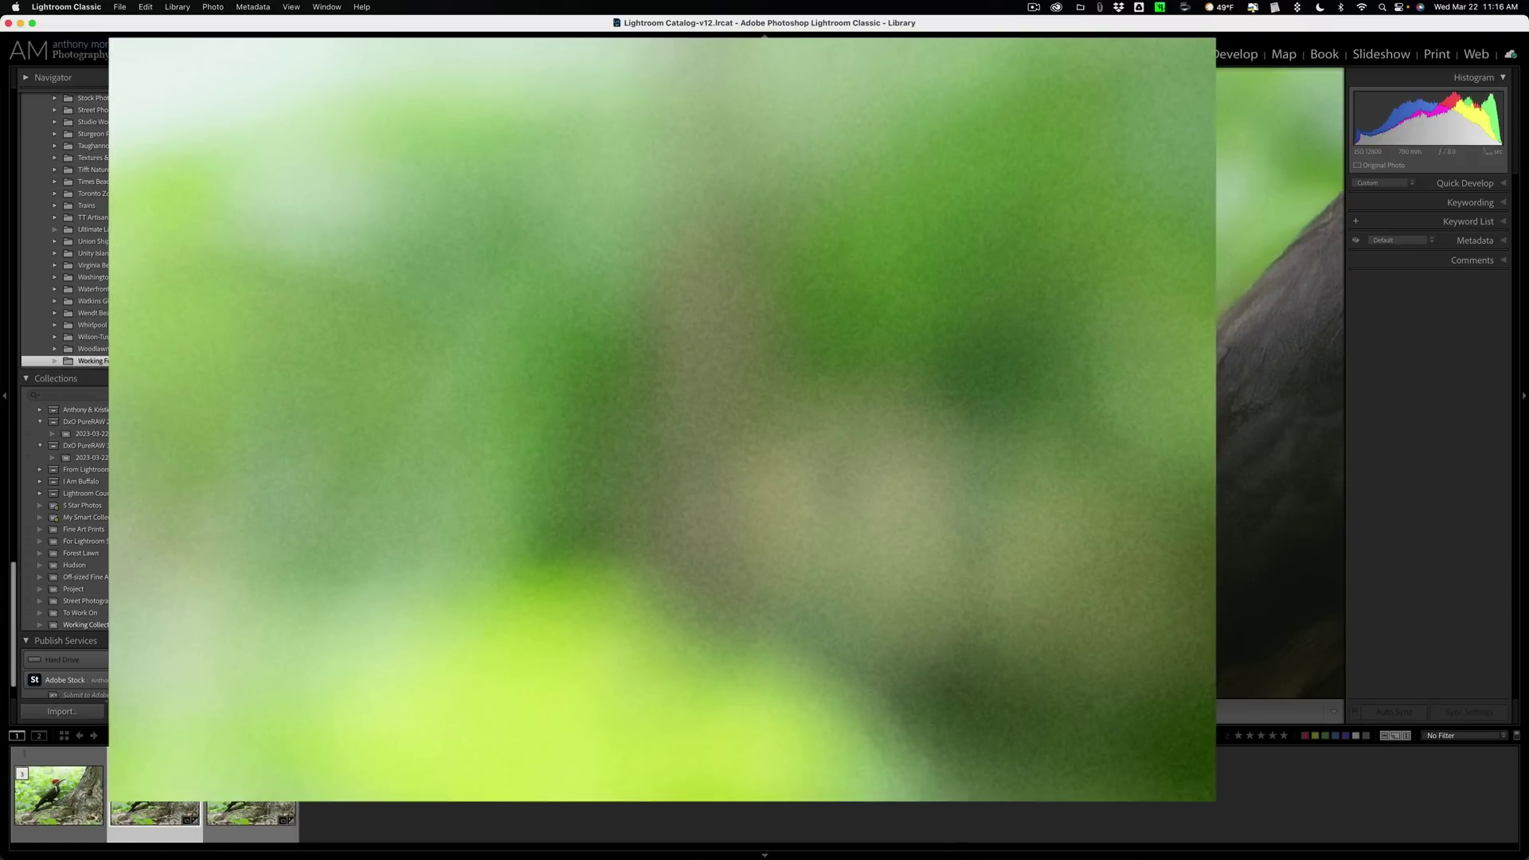
left_click(227, 801)
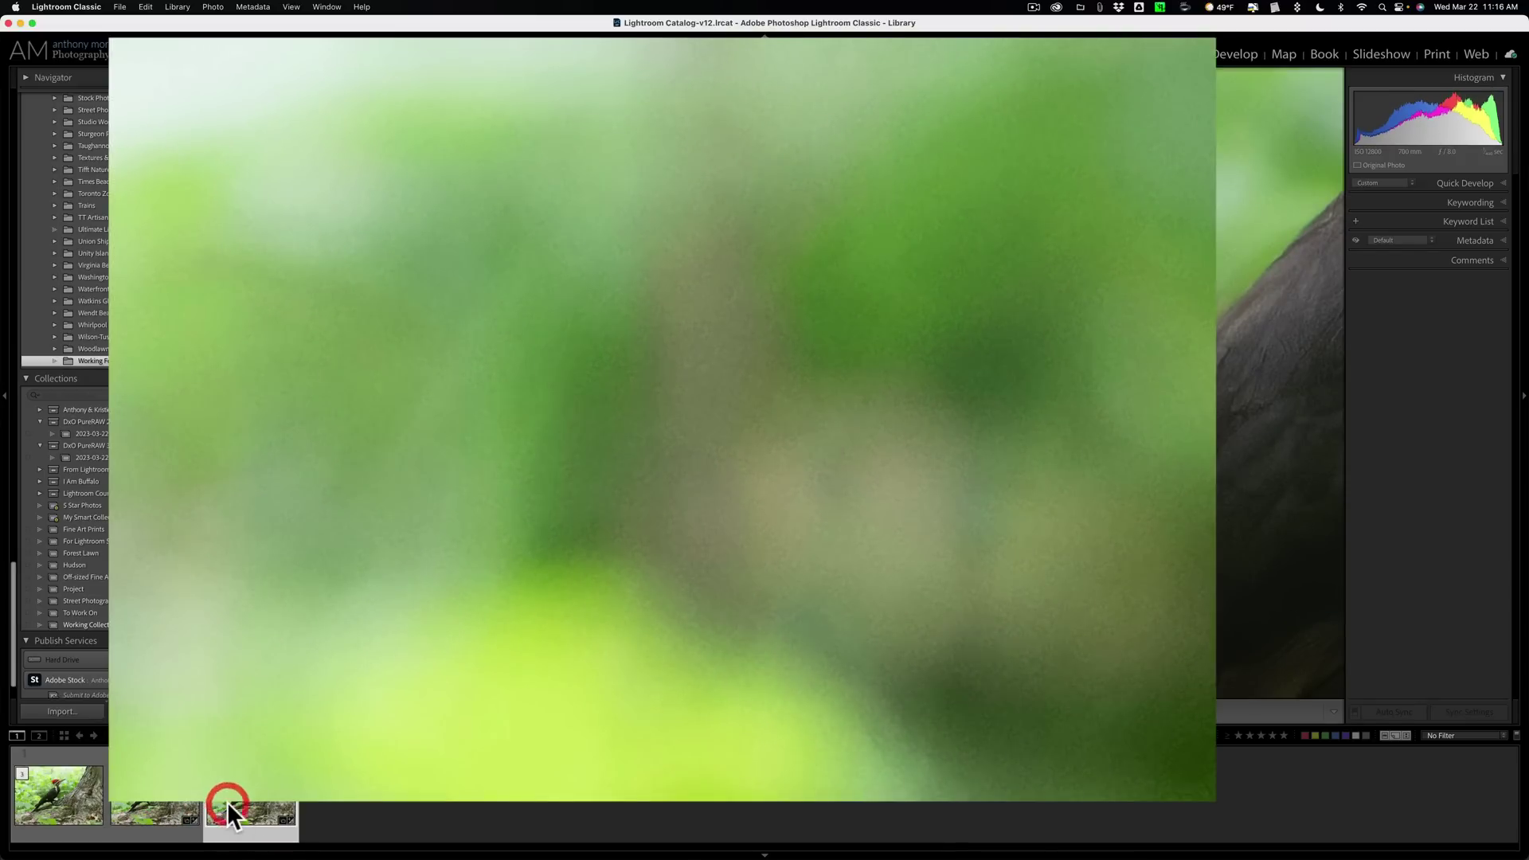
left_click(341, 332)
left_click(1366, 635)
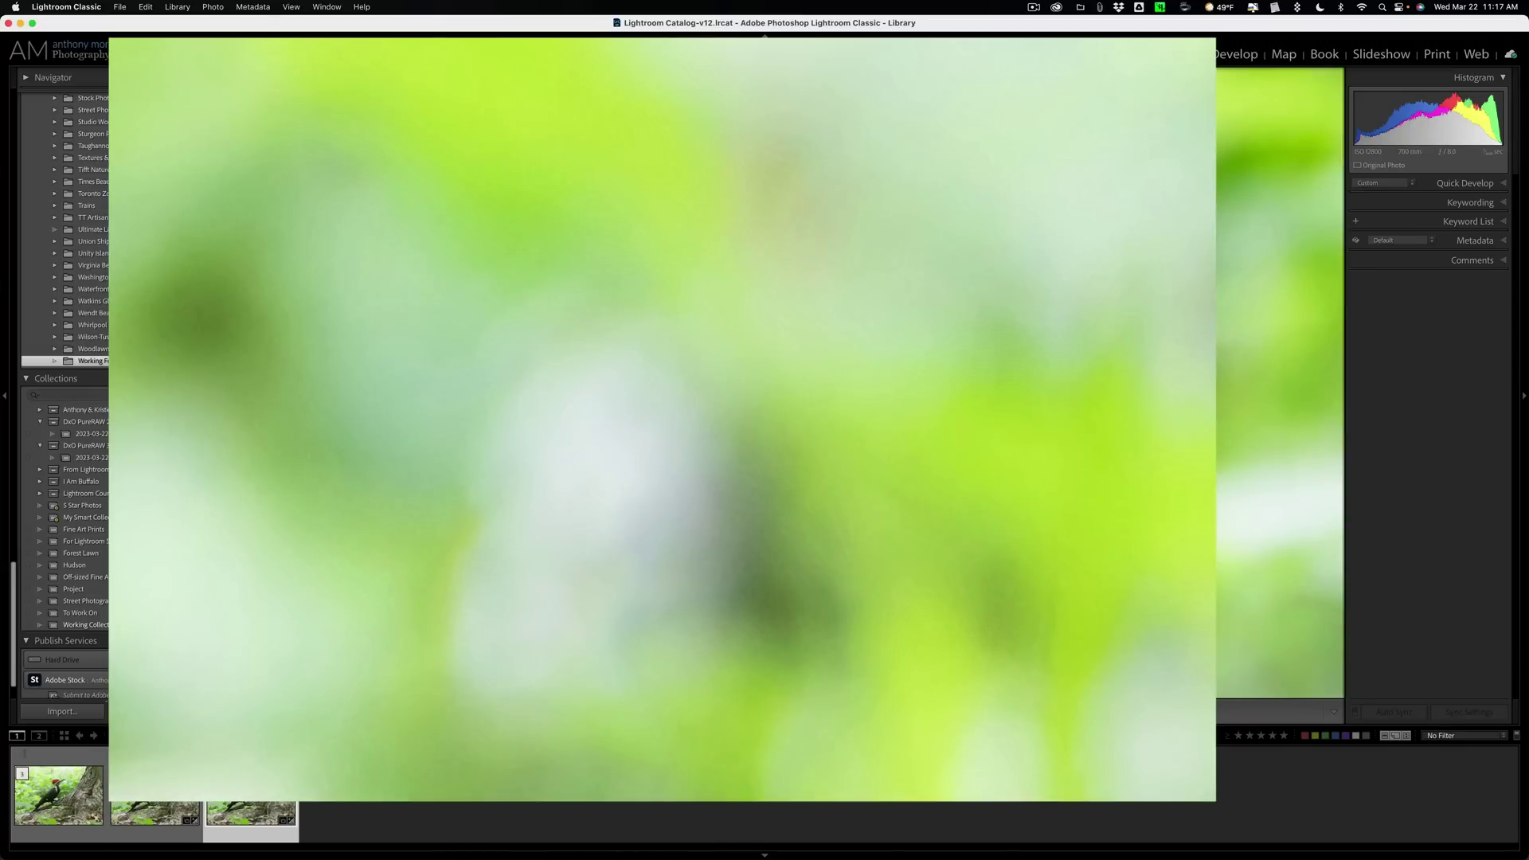
left_click(155, 832)
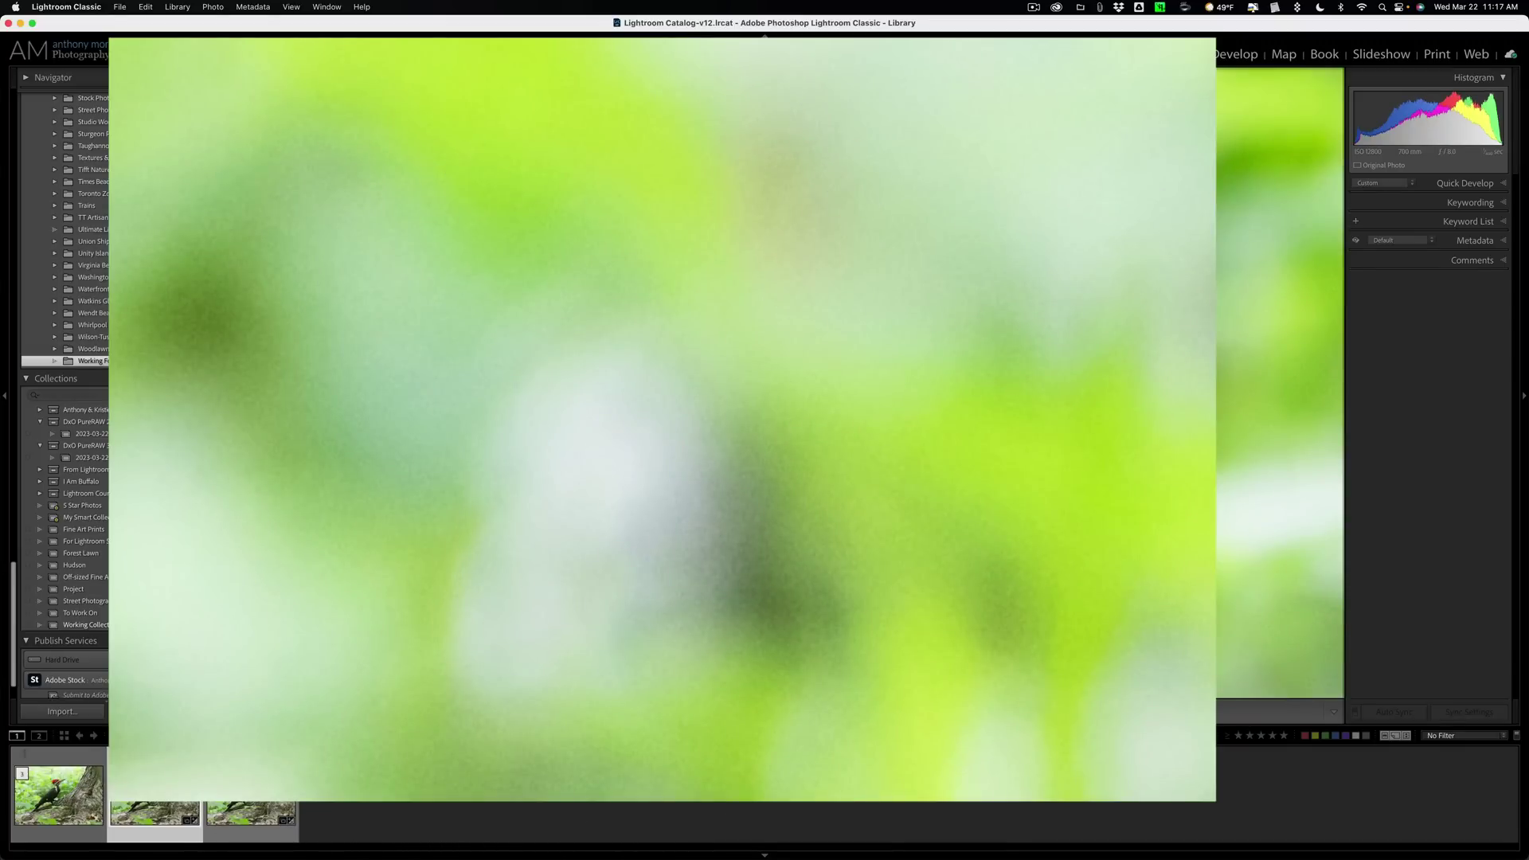
left_click(251, 796)
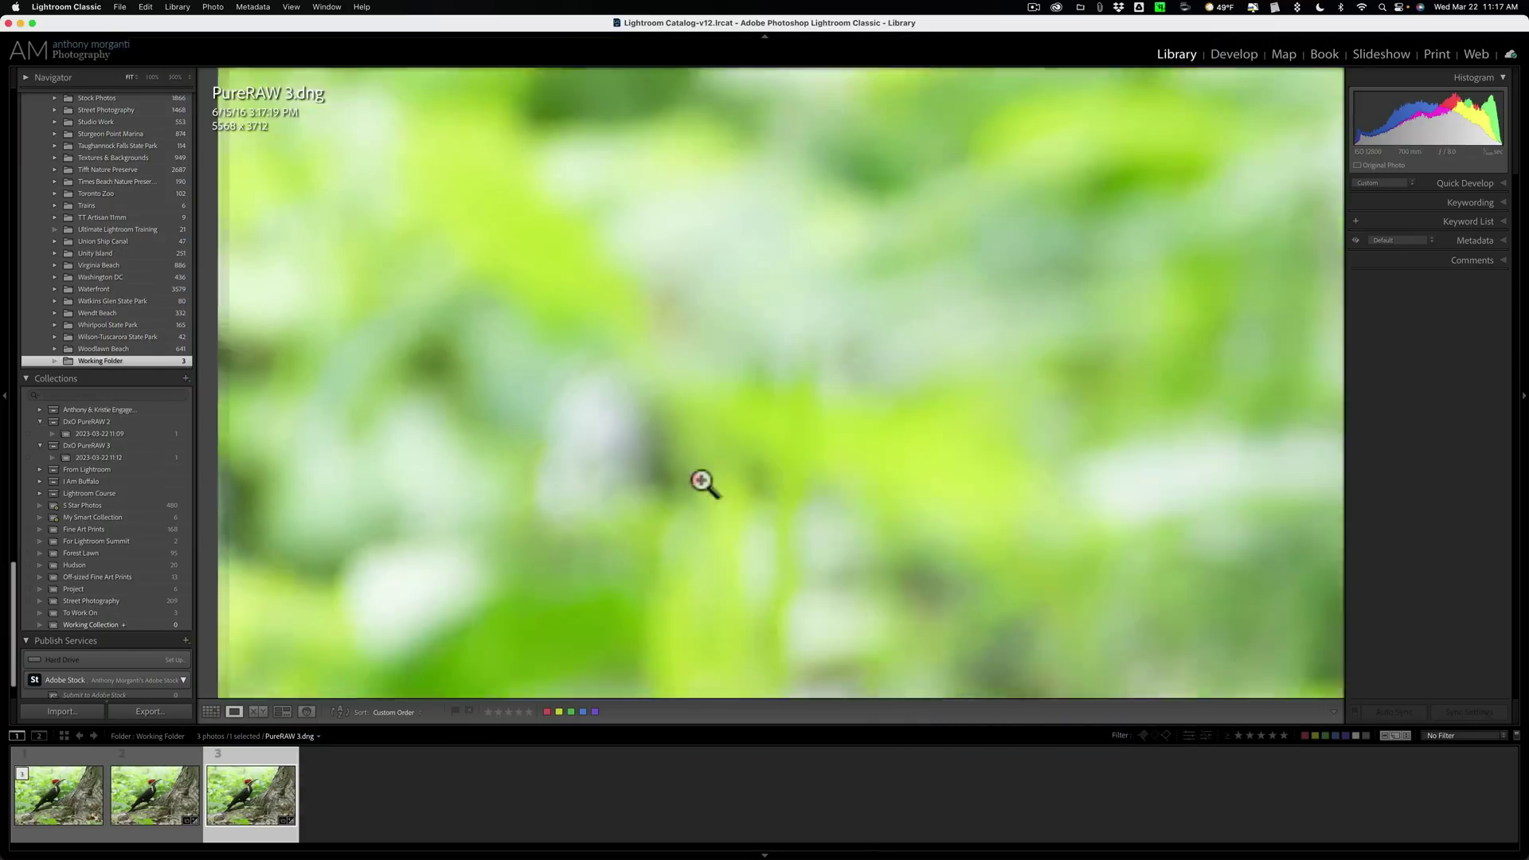
Zoom to 300% on the woodpecker's black body feathers and compare them across the NEF, PureRAW 2 and PureRAW 3
left_click(681, 379)
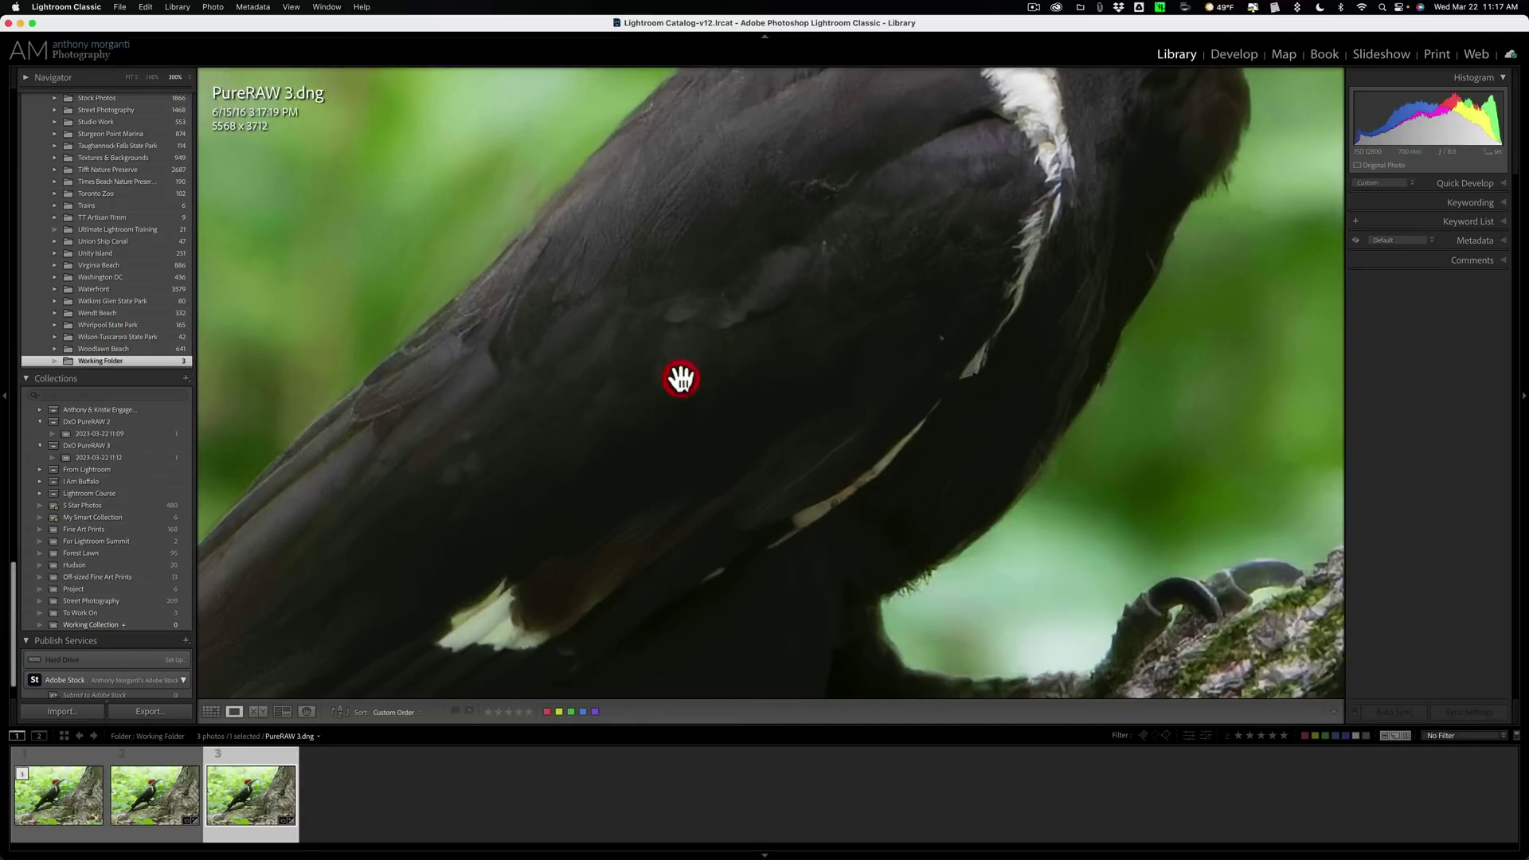
left_click_drag(662, 386, 742, 388)
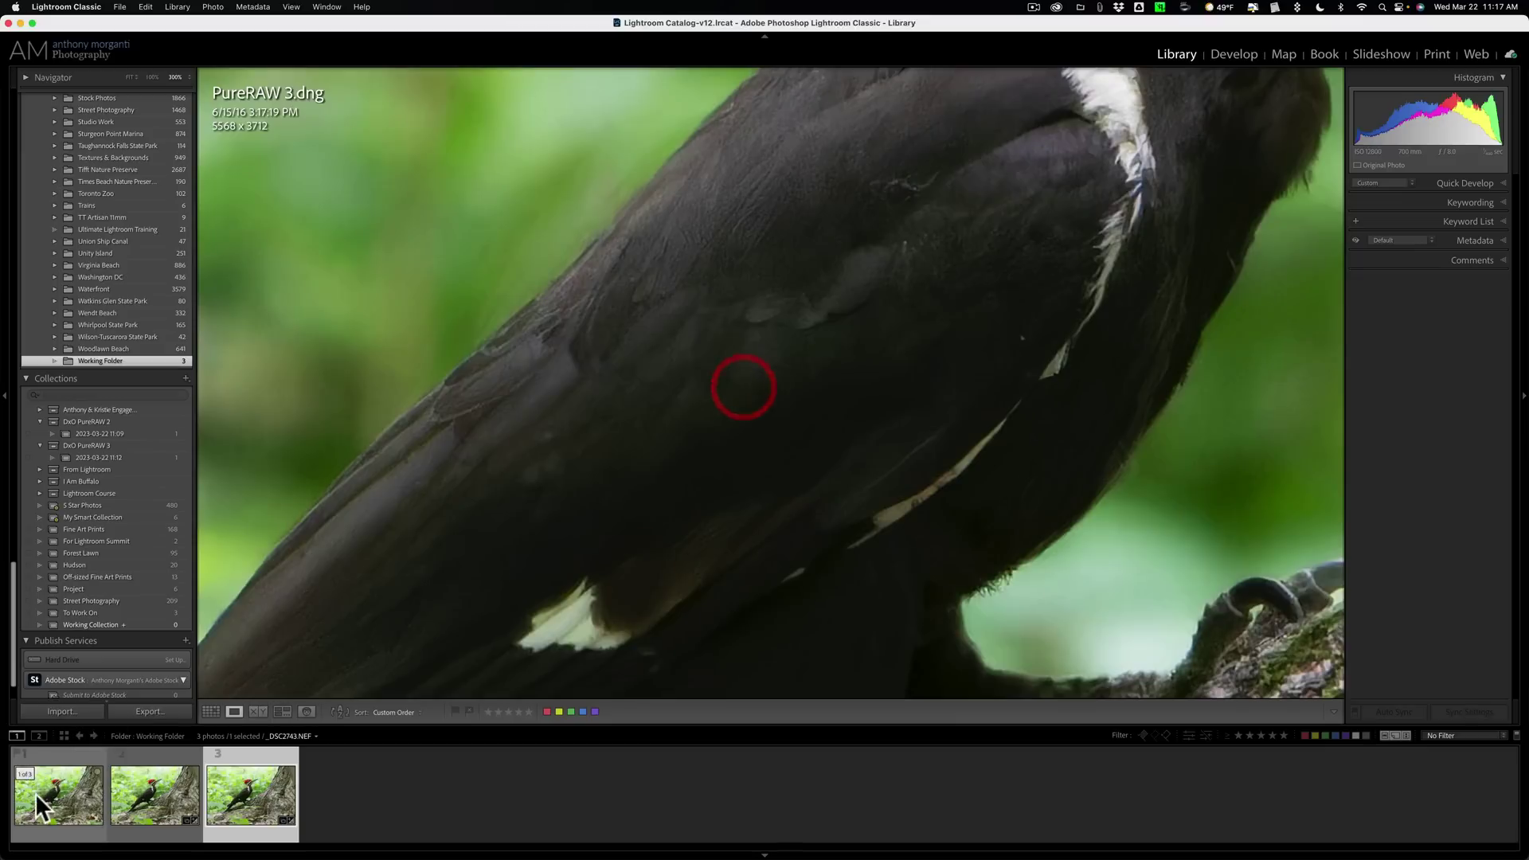
left_click(60, 791)
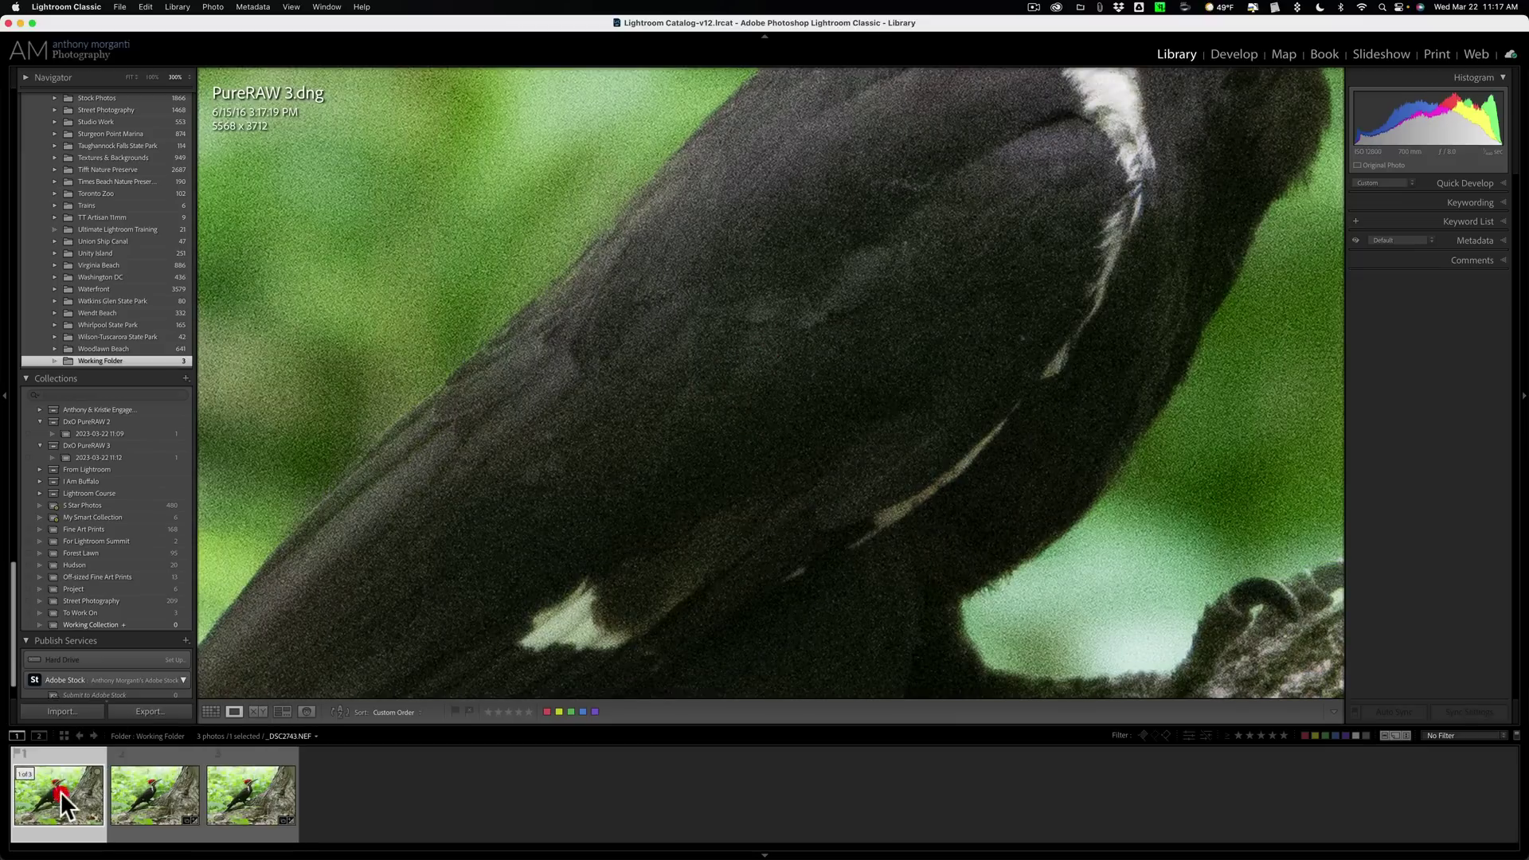
left_click(165, 799)
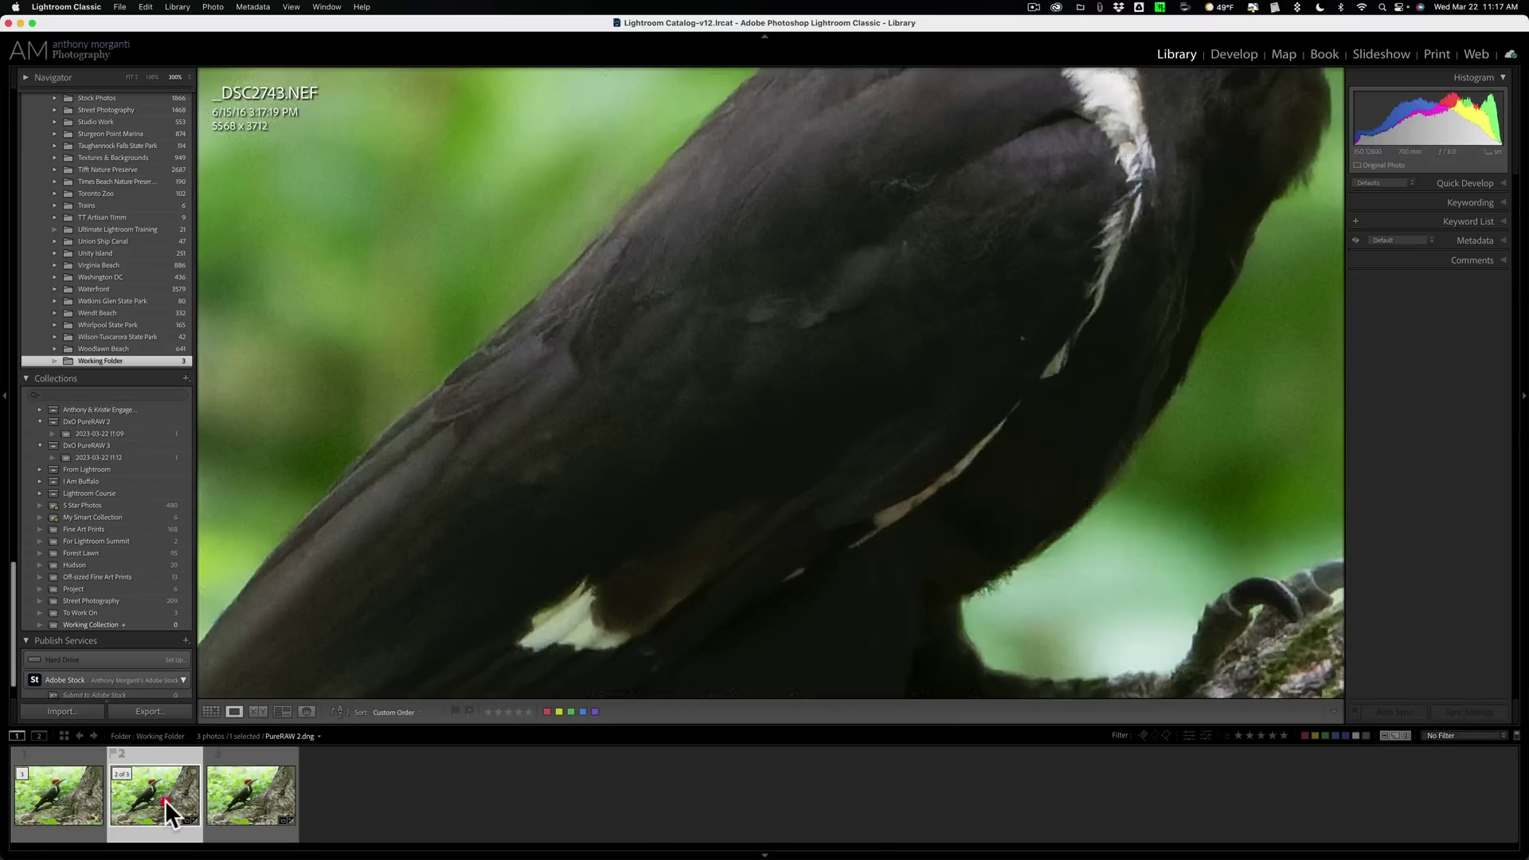
left_click(255, 804)
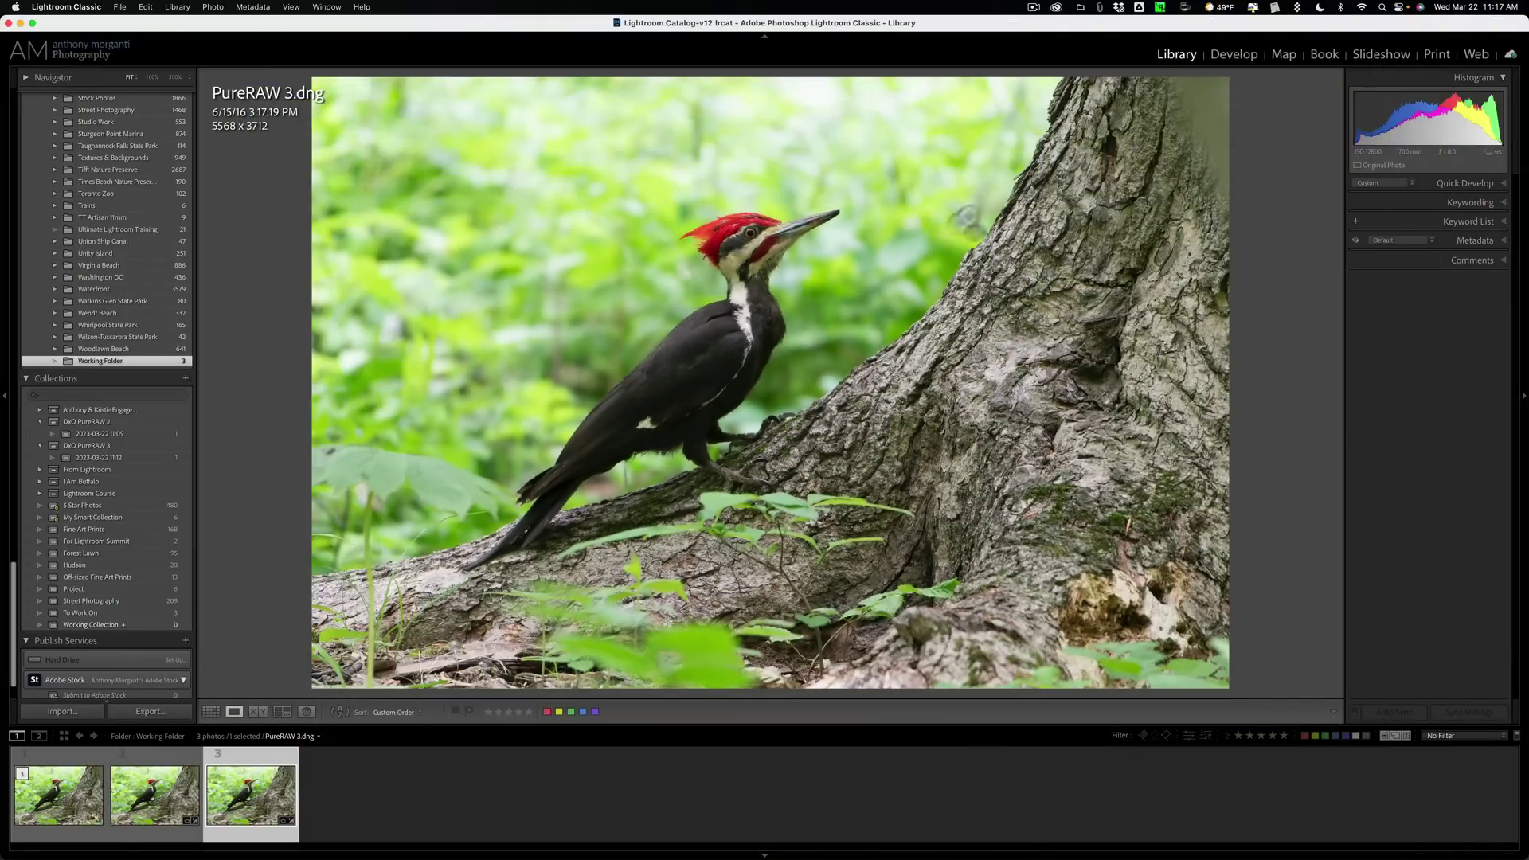
Zoom to 300% on the woodpecker's head and pan to bring the whole beak into view
left_click(798, 254)
left_click_drag(798, 253, 791, 365)
left_click(792, 365)
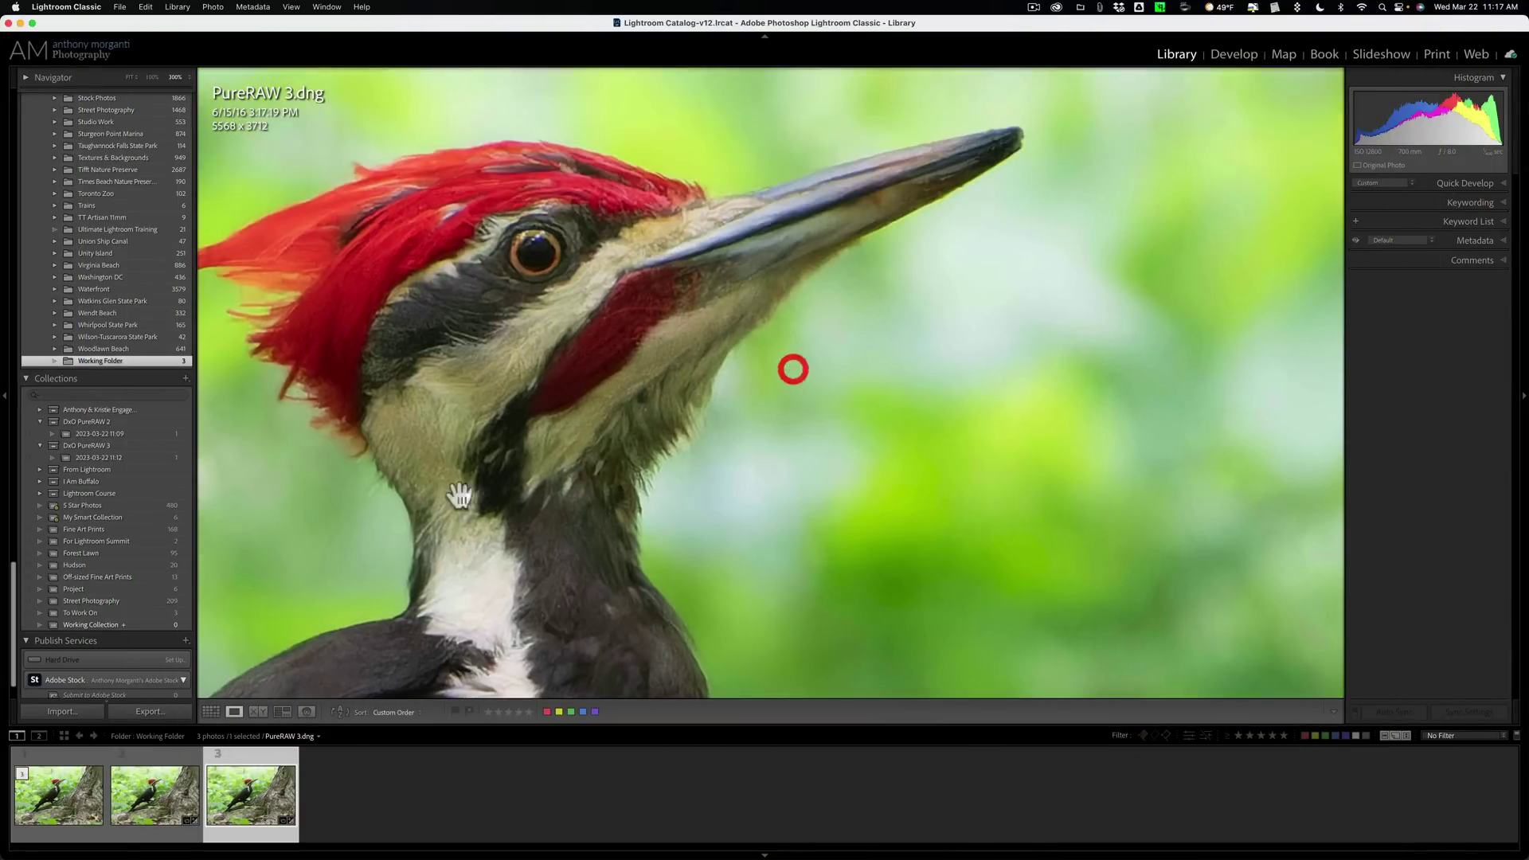
Compare the head close-up across the original NEF, PureRAW 2 and PureRAW 3, ending on PureRAW 3
left_click(51, 812)
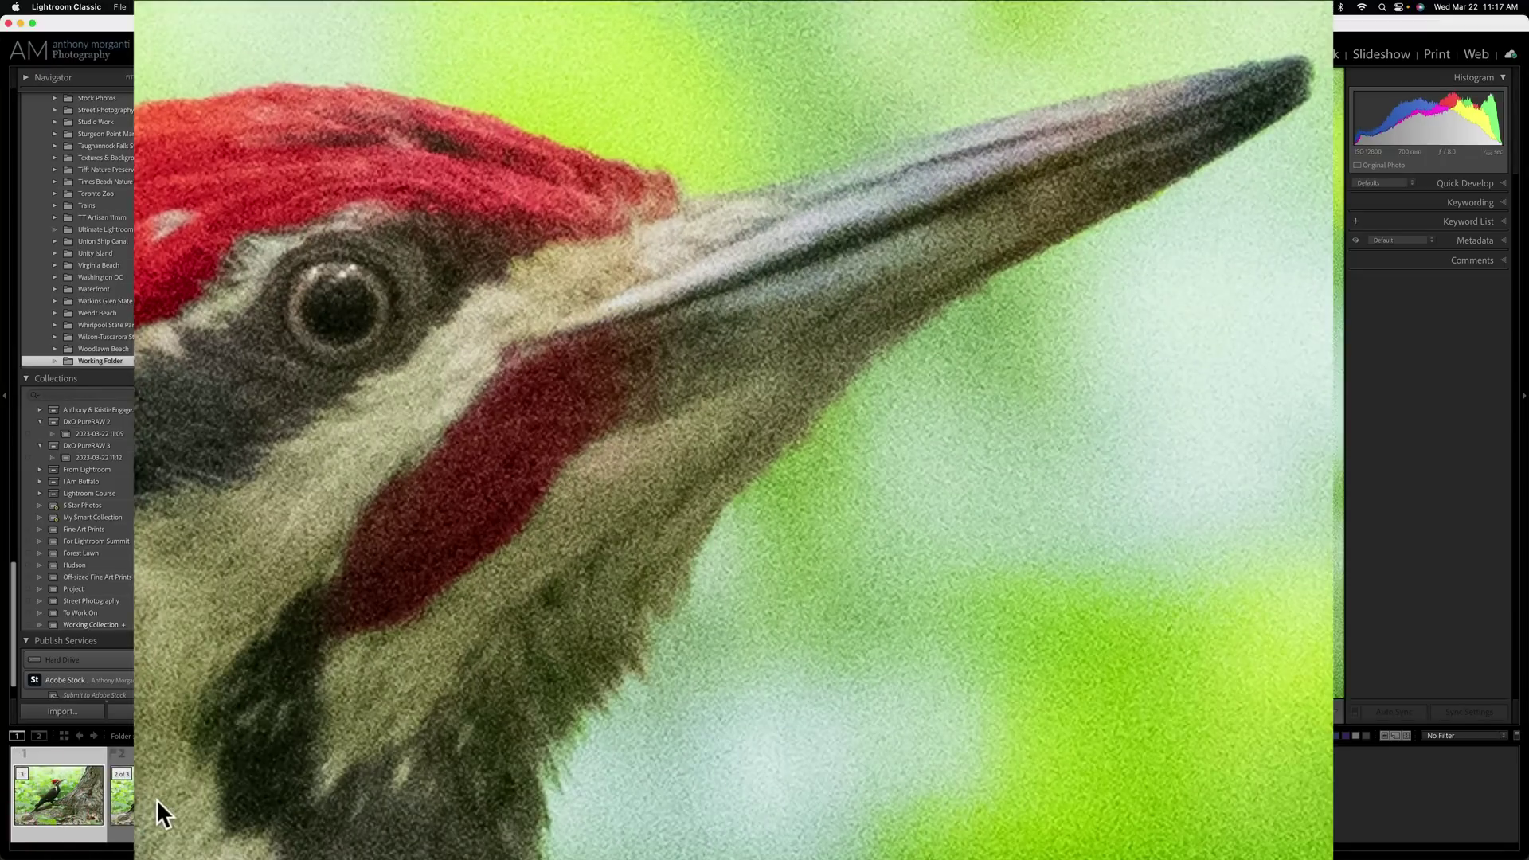
left_click(156, 800)
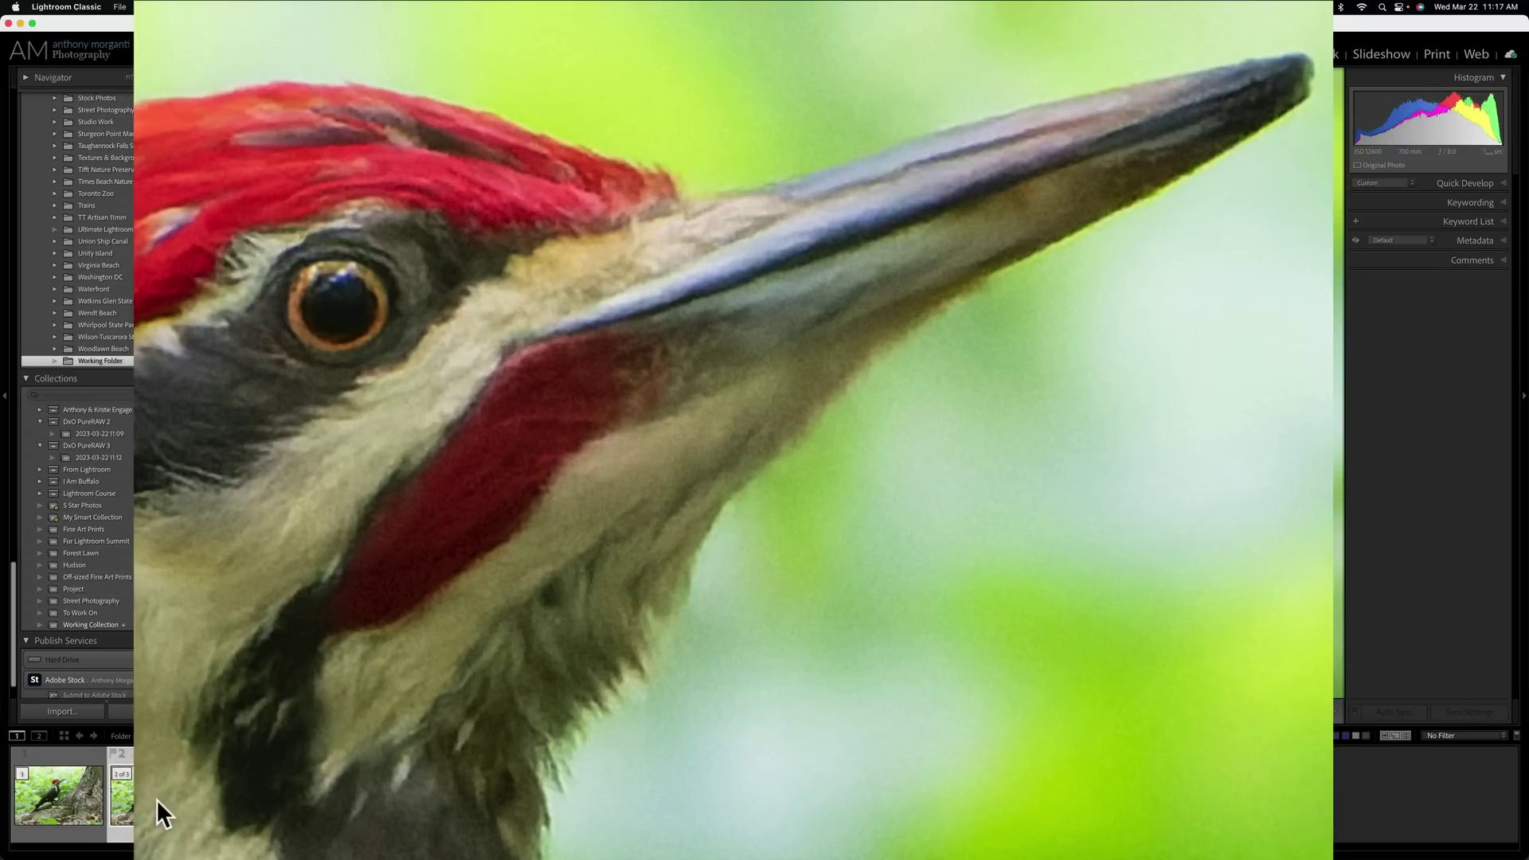
left_click(257, 806)
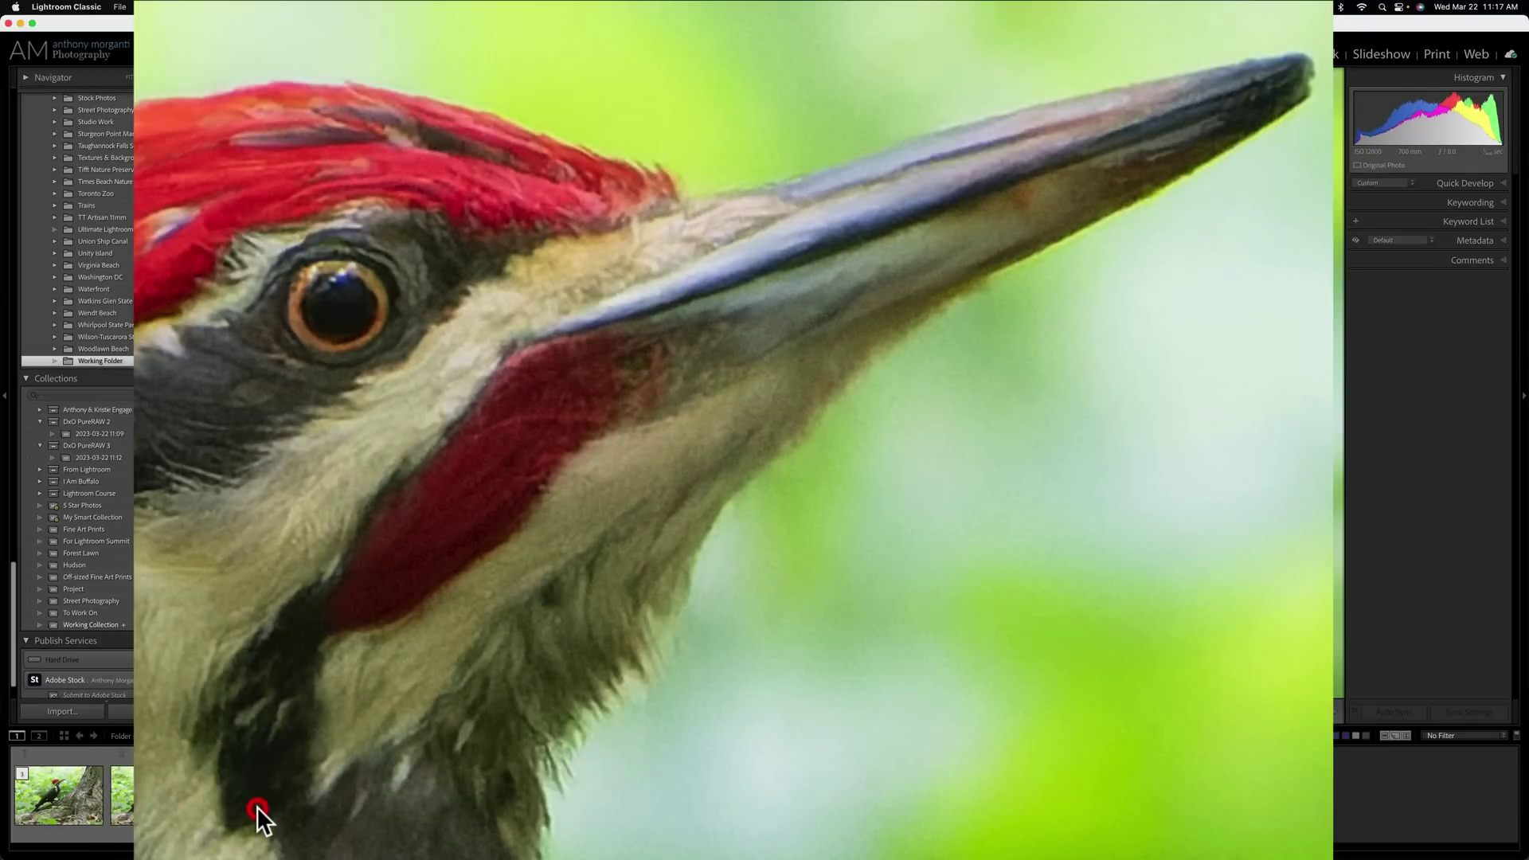
left_click(145, 802)
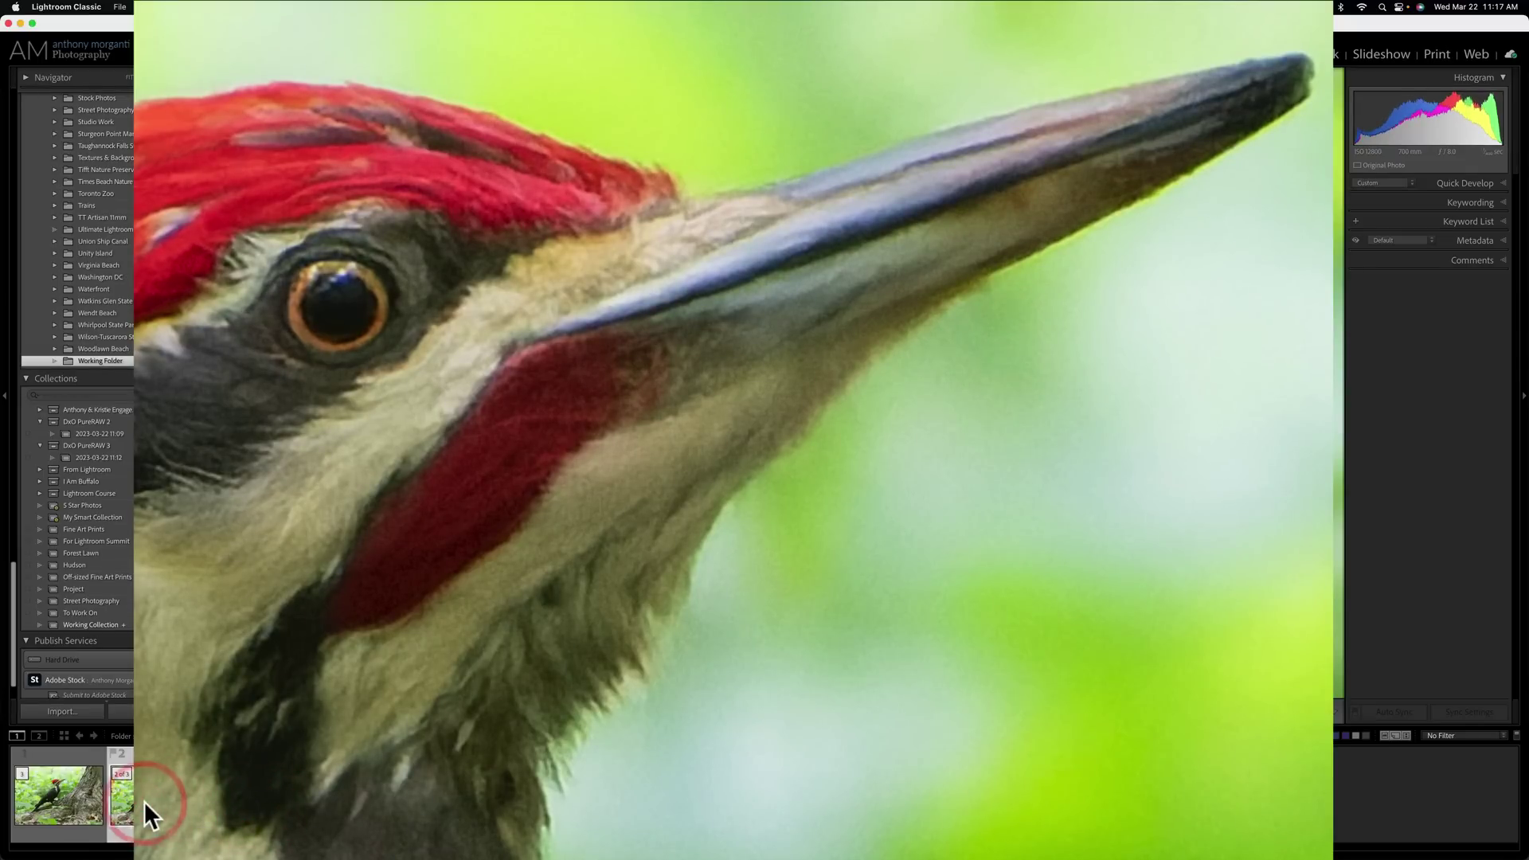
left_click(258, 800)
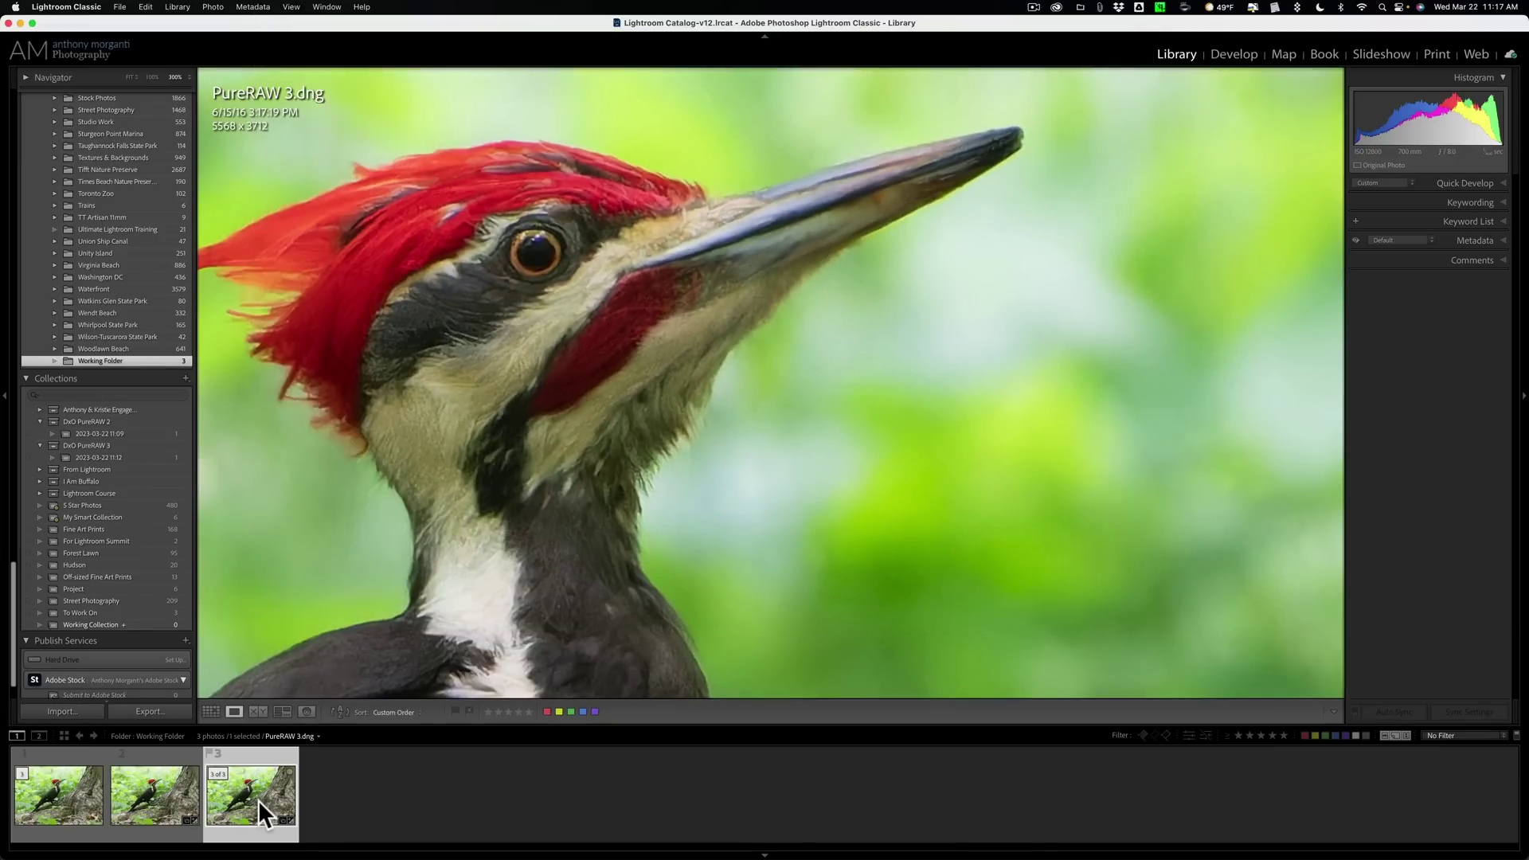
Zoom the PureRAW 3 loupe view back from 300% to Fit to see the whole woodpecker
left_click(686, 400)
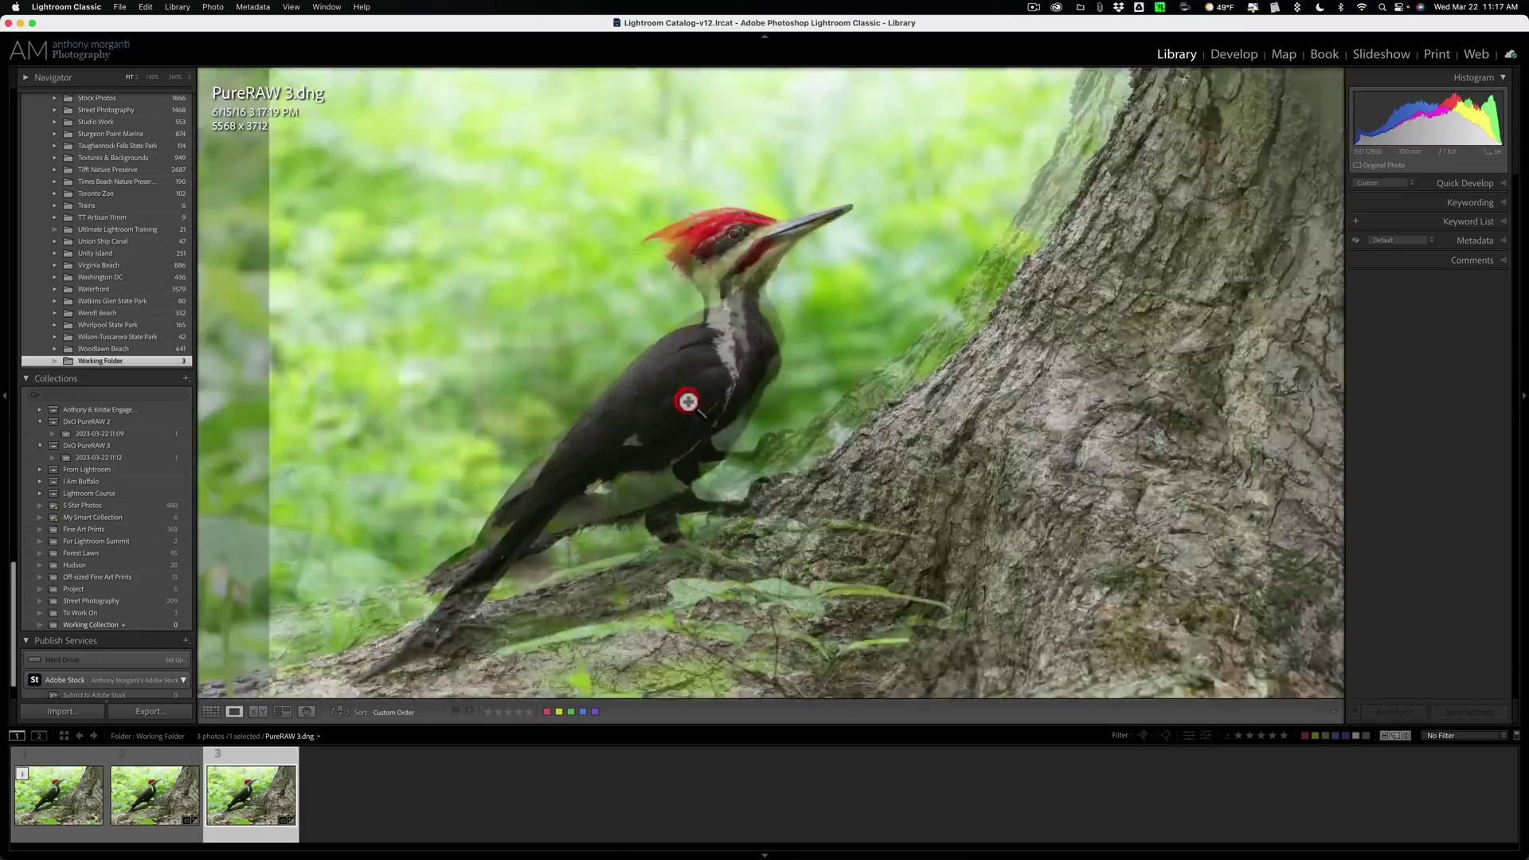